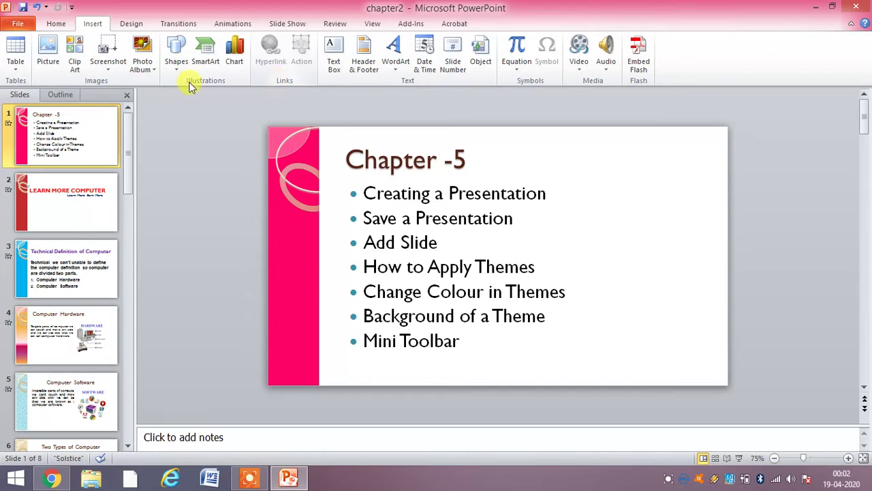
Glance at the Like/Share/Subscribe slide 8, then select blank slide 7 for editing.
scroll(96, 232, "down", 3)
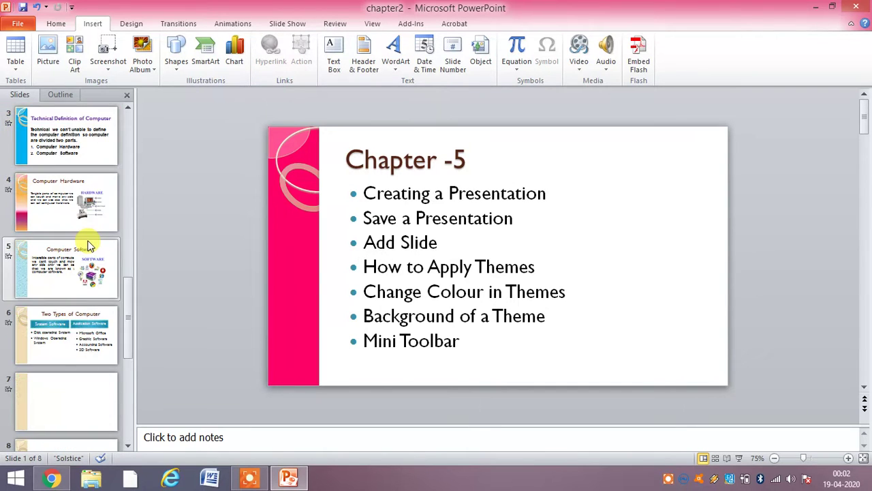
scroll(94, 328, "down", 2)
left_click(71, 409)
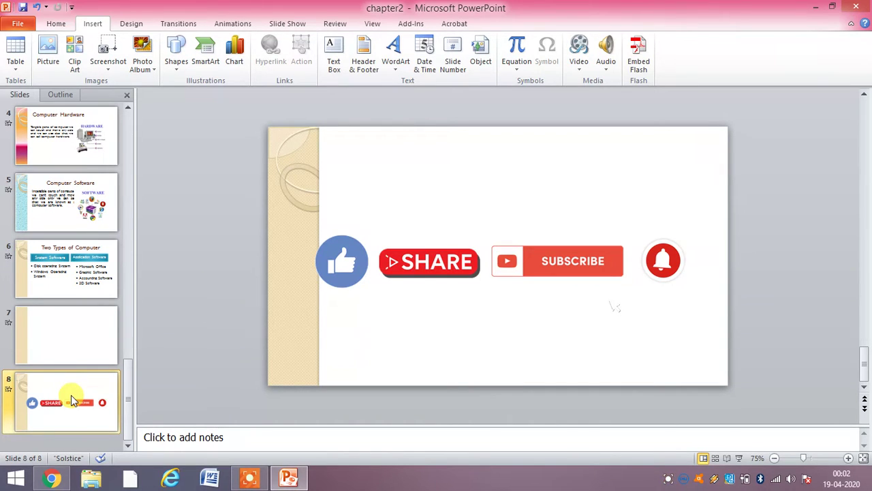
left_click(71, 337)
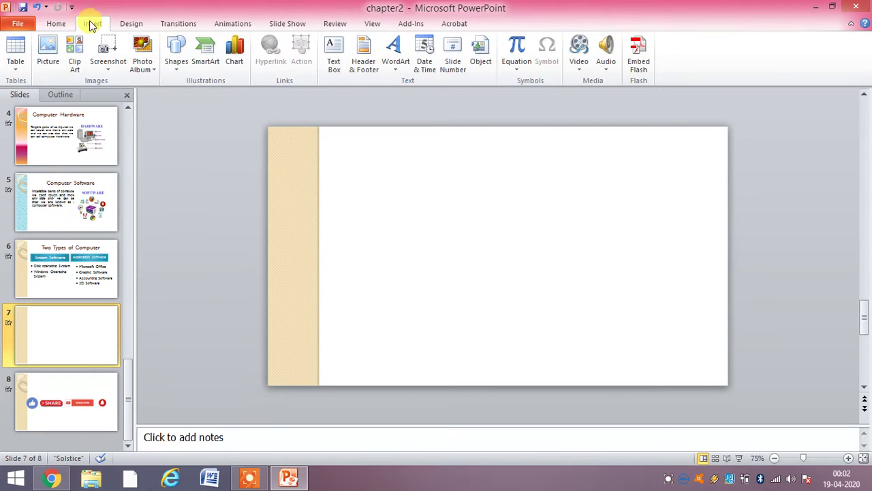
Draw a rectangle in the upper middle of slide 7.
left_click(175, 68)
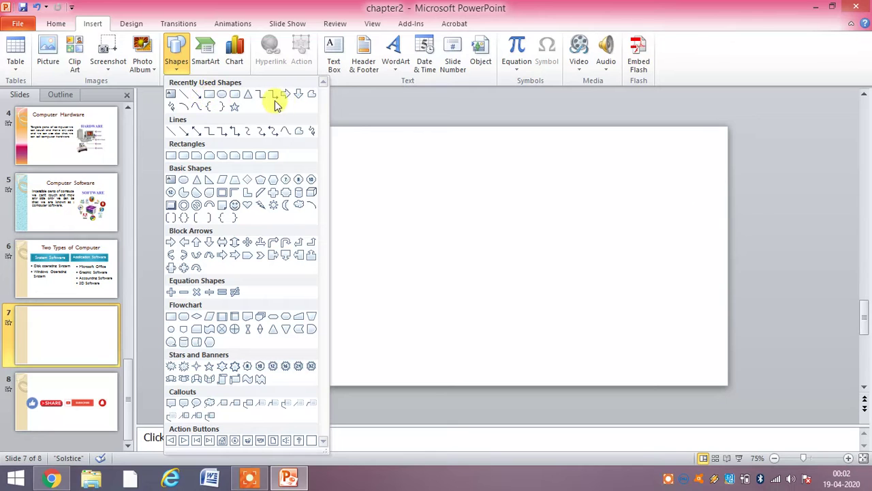
left_click(208, 95)
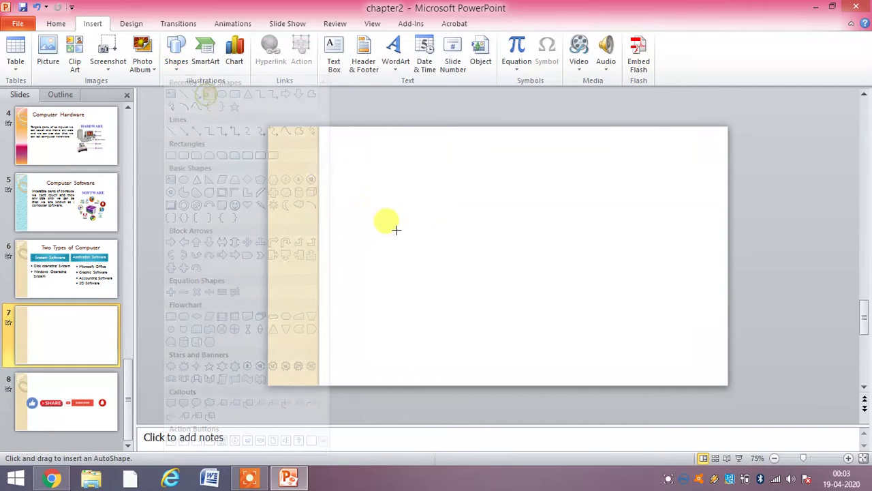
mouse_move(373, 182)
left_mouse_down()
mouse_move(409, 215)
mouse_move(556, 233)
left_mouse_up()
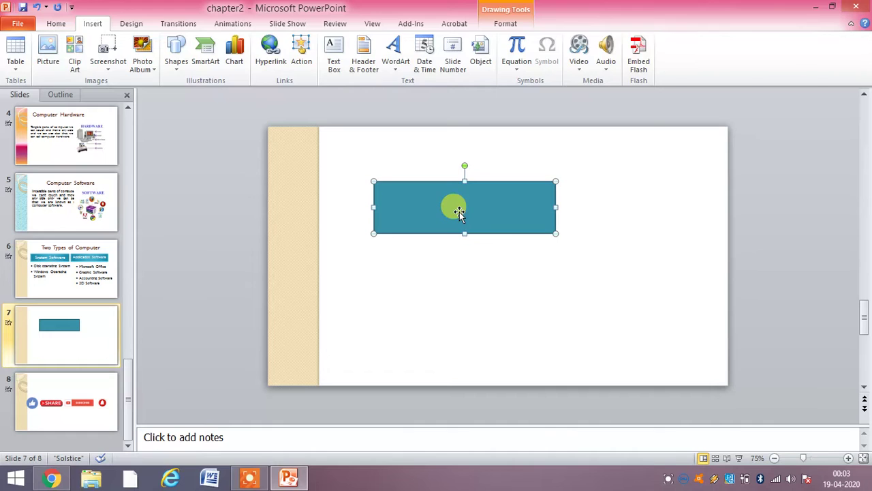
Apply a green shape style to the new rectangle.
double_click(458, 210)
left_click(347, 61)
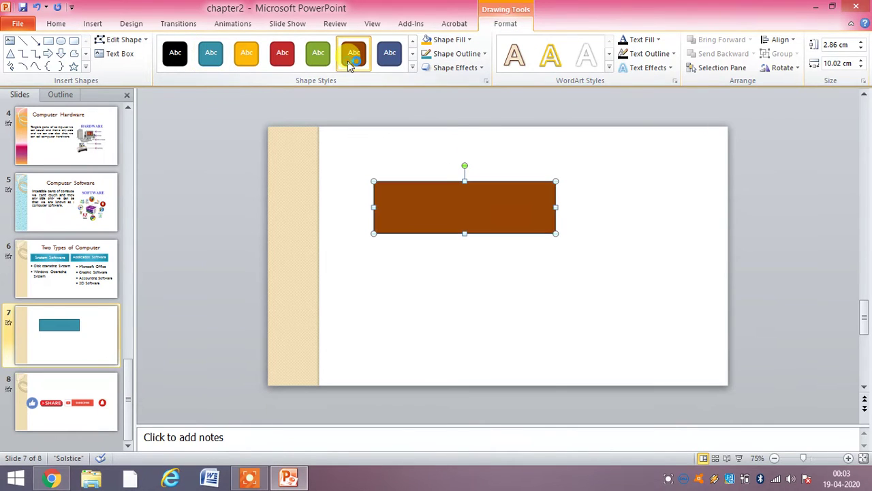
left_click(412, 69)
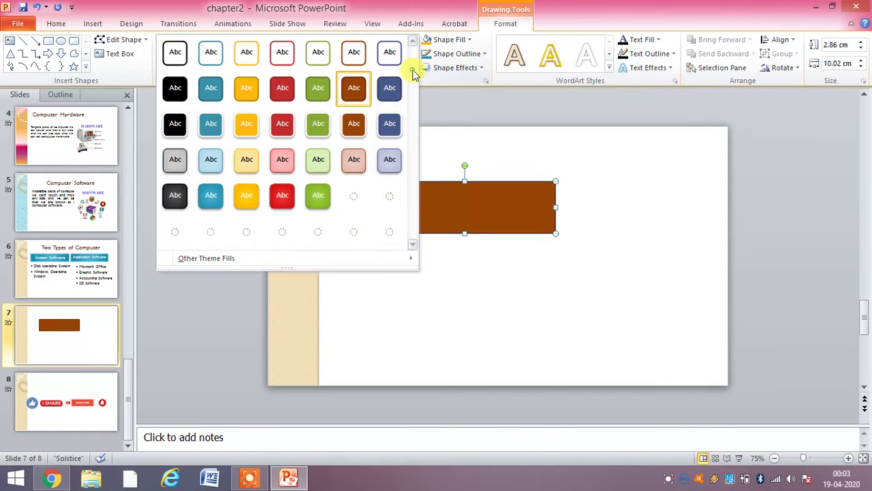
left_click(318, 233)
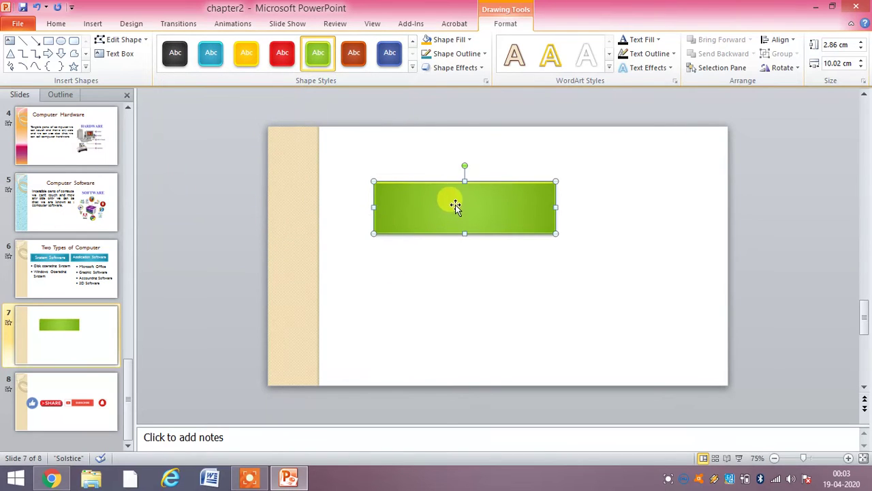
Label the rectangle 'Enter To Next' and shorten it to 1.69 cm tall.
right_click(454, 201)
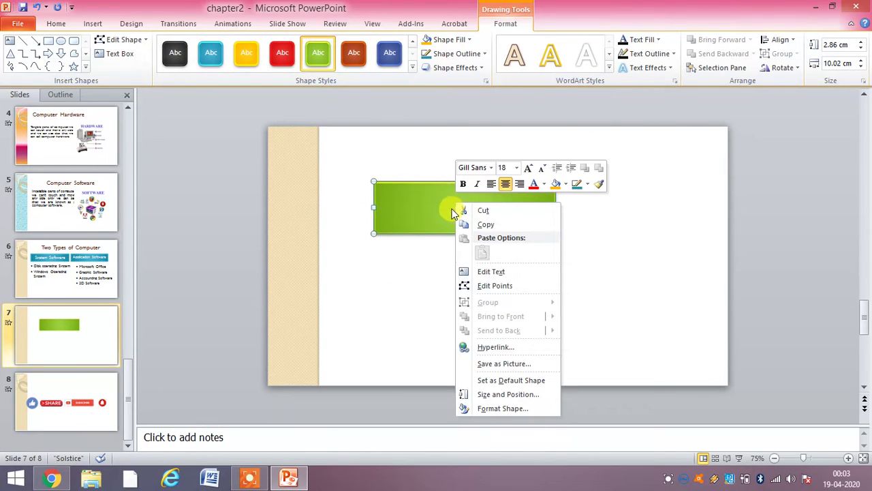
left_click(512, 272)
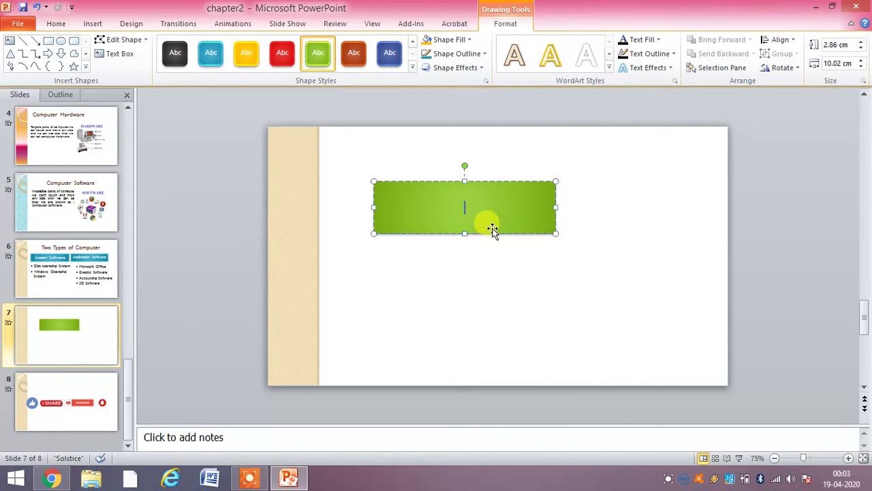
type("Enter To n")
key("BackSpace")
type("NEW")
key("BackSpace")
key("BackSpace")
type("ext")
left_click(522, 318)
left_click(509, 203)
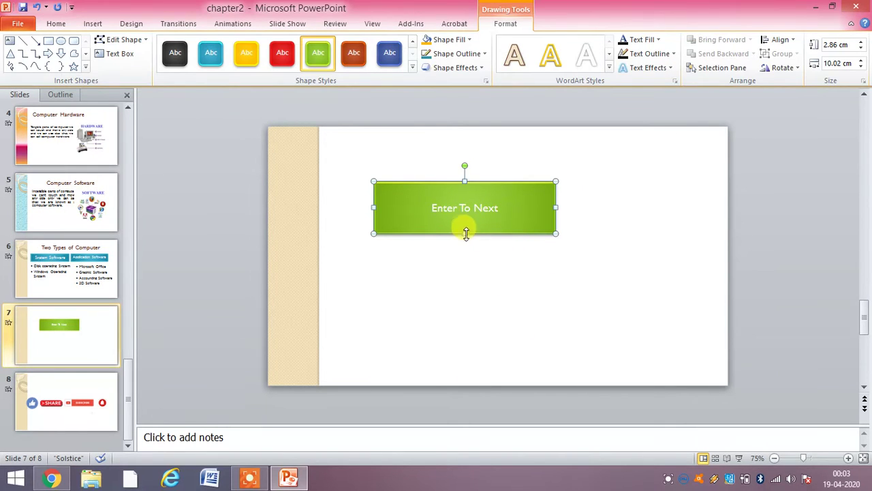
left_click_drag(464, 234, 465, 212)
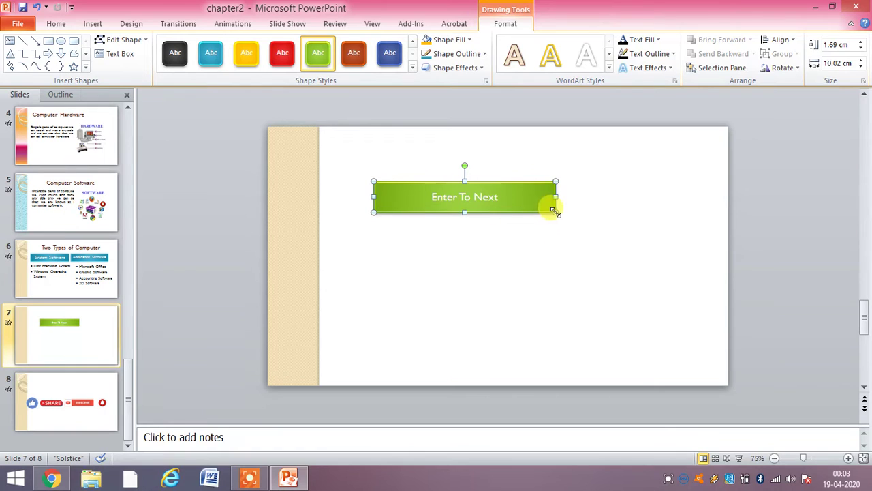
Make the 'Enter To Next' label 32 pt and red.
left_click(501, 197)
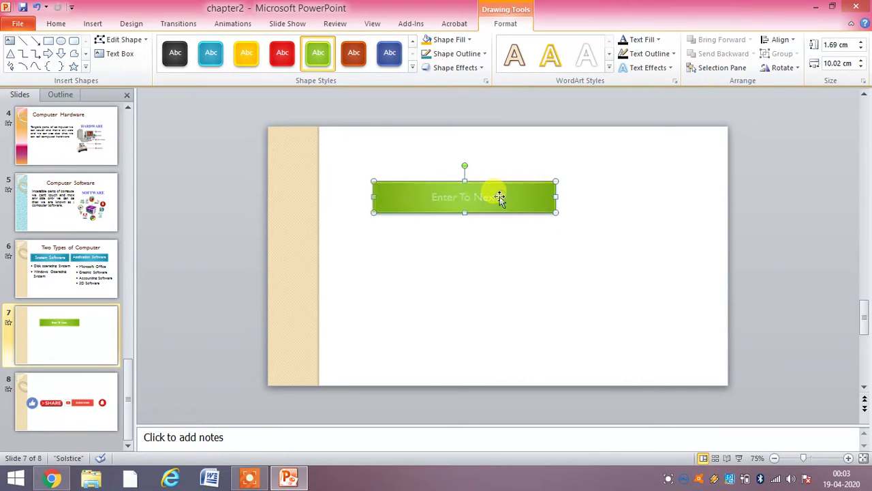
double_click(493, 197)
left_click(498, 198)
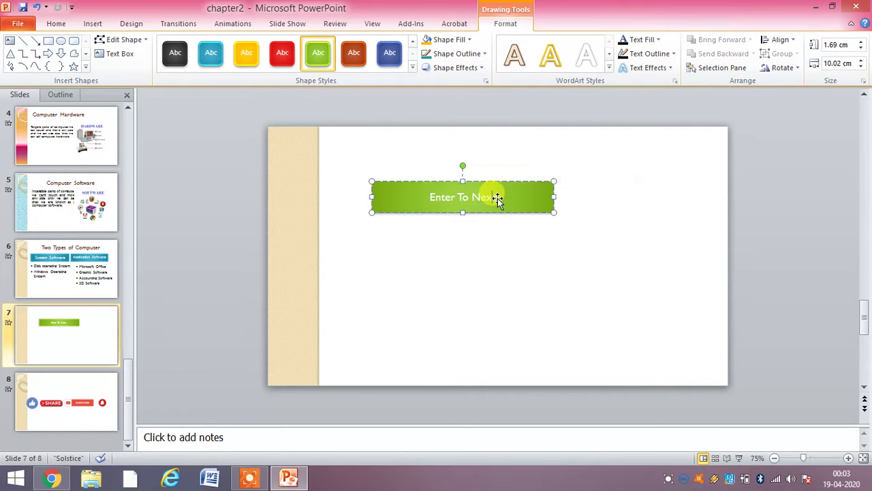
left_click_drag(496, 198, 407, 196)
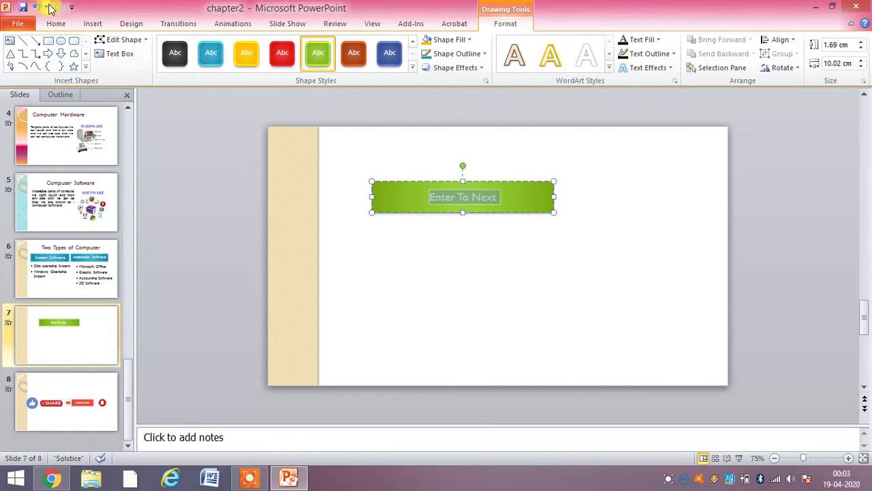
left_click(57, 24)
left_click(278, 45)
left_click(278, 45)
left_click(279, 45)
left_click(278, 45)
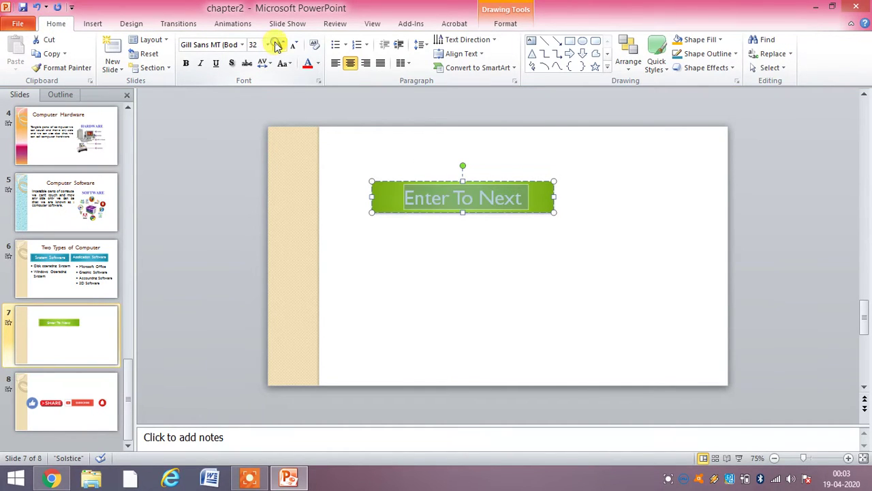
left_click(308, 66)
left_click(522, 251)
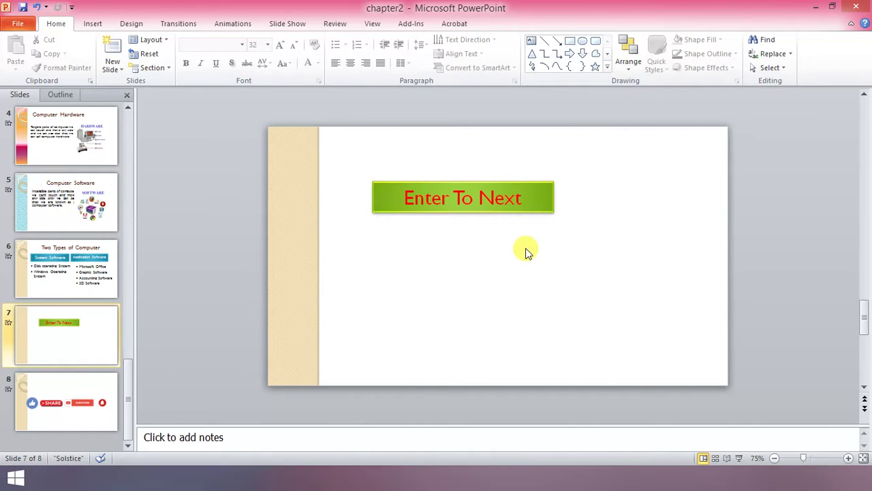
Move the Enter To Next box up-left and draw a blue right arrow on the slide's right.
left_click_drag(522, 198, 487, 169)
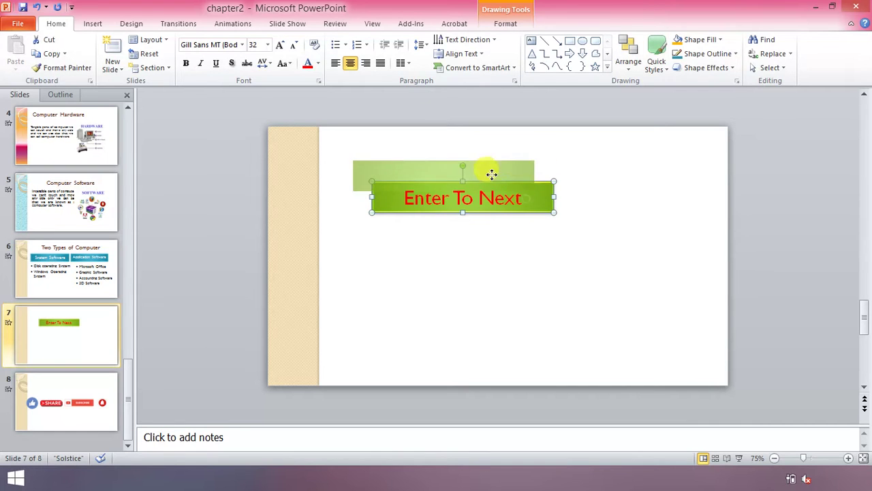
left_click(91, 23)
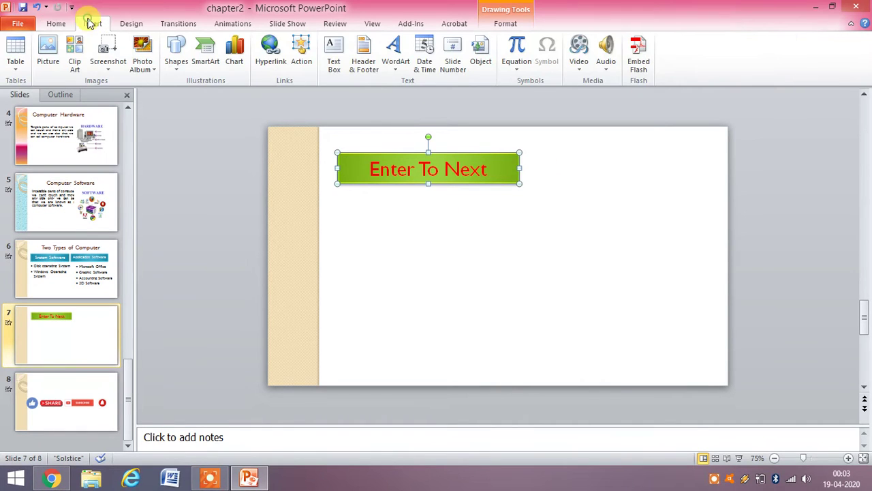
left_click(175, 56)
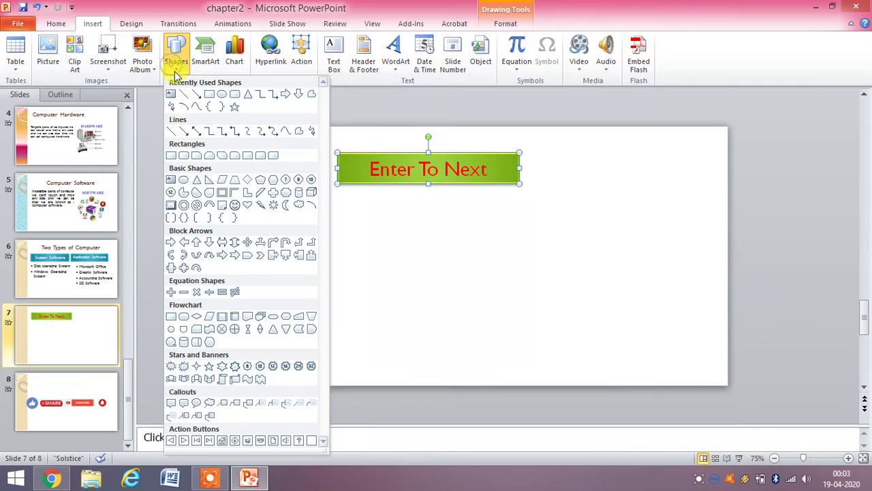
left_click(173, 247)
left_click_drag(617, 207, 705, 255)
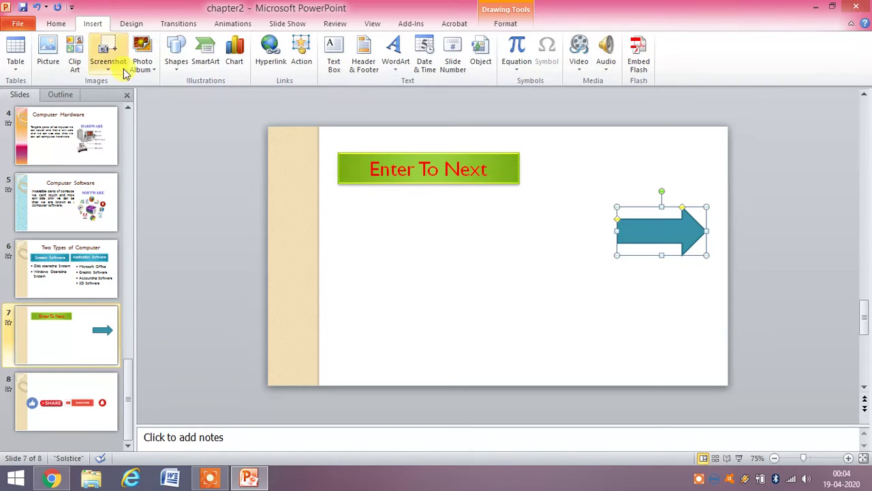
Draw an oval callout at lower left and type a self-introduction with the presenter's name.
left_click(177, 70)
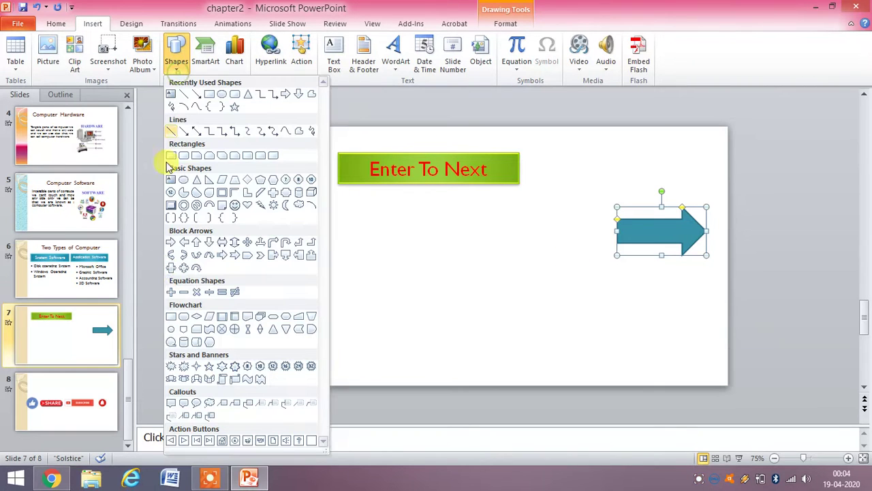
left_click(197, 414)
left_click_drag(353, 343, 520, 234)
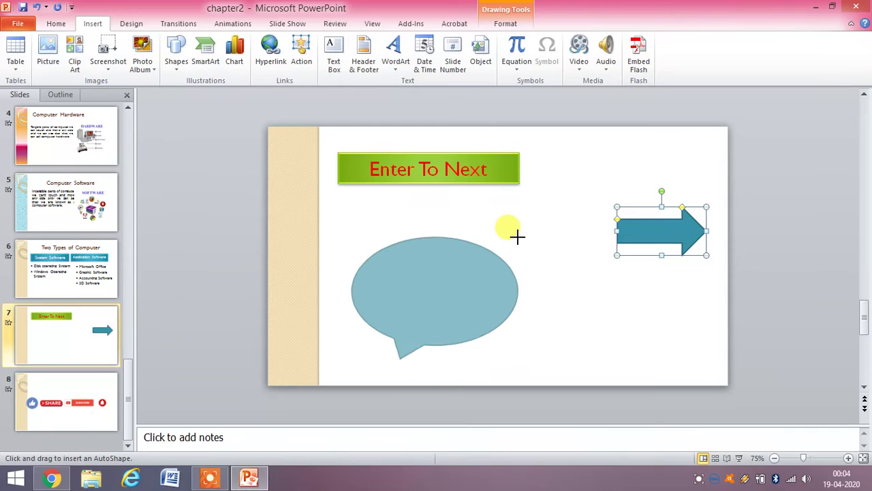
left_click_drag(401, 359, 555, 374)
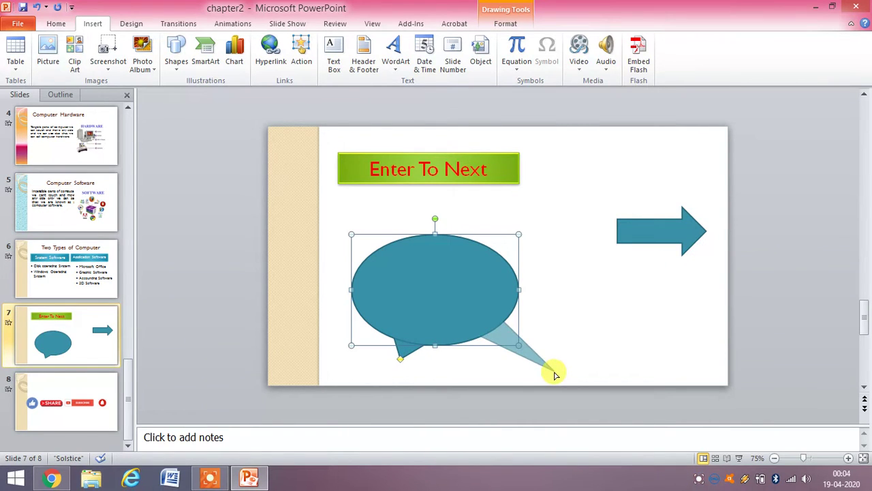
right_click(389, 286)
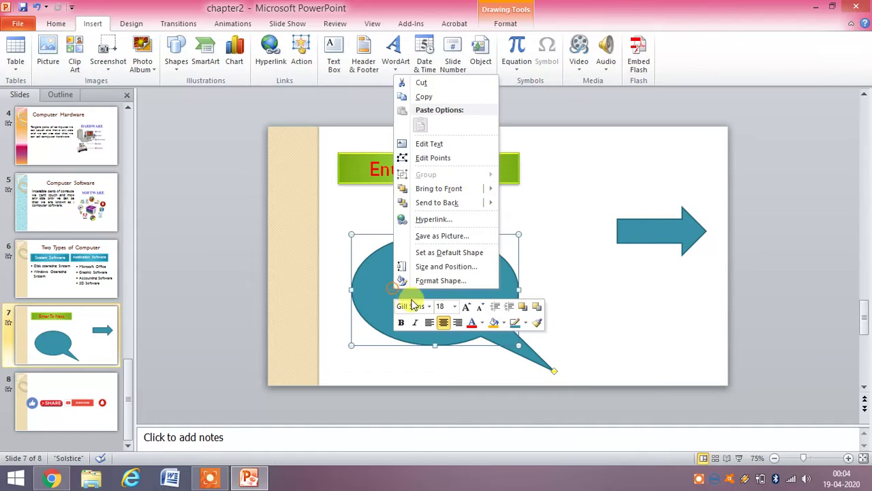
left_click(449, 149)
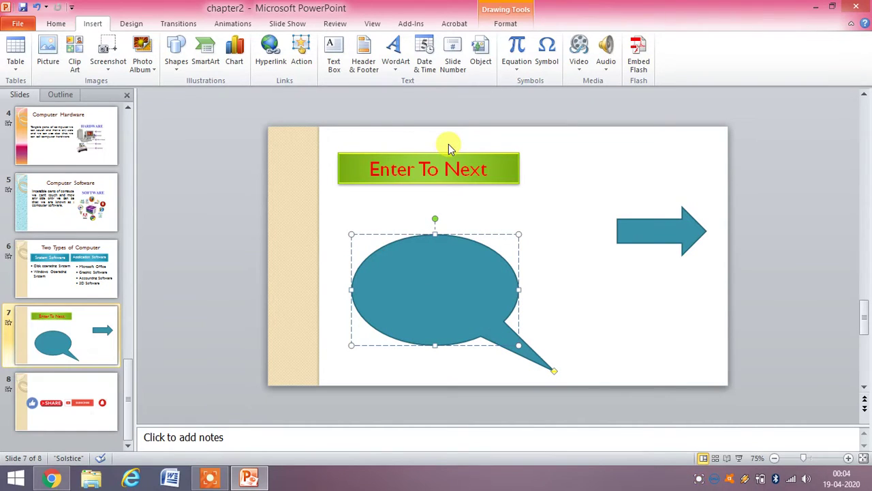
type("hiis ismy self manoj")
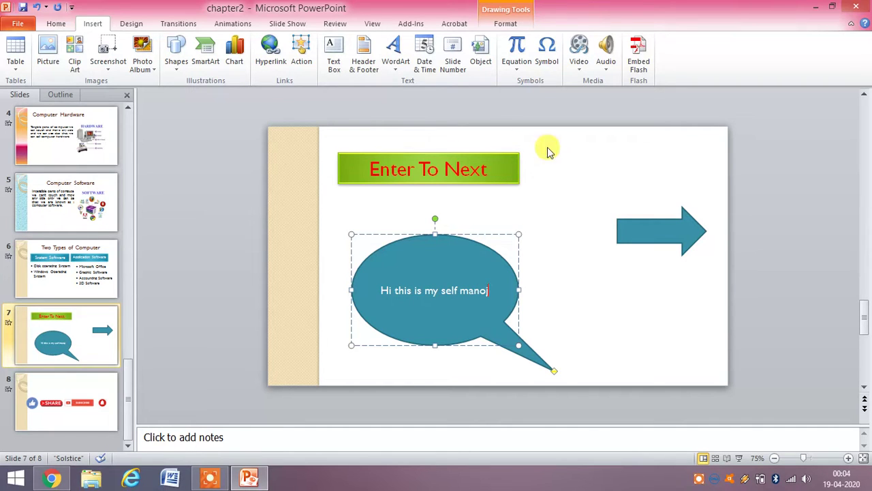
Fill the callout shape with orange.
left_click(579, 321)
left_click(486, 316)
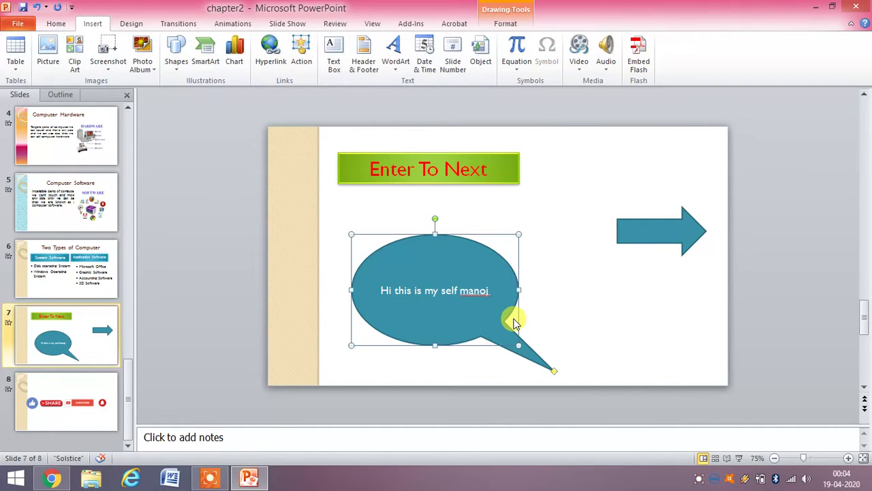
double_click(452, 290)
double_click(426, 255)
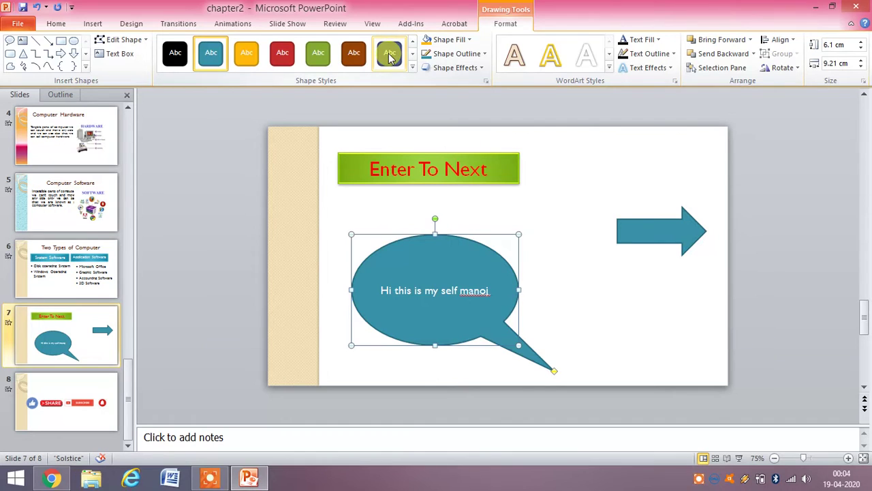
left_click(468, 40)
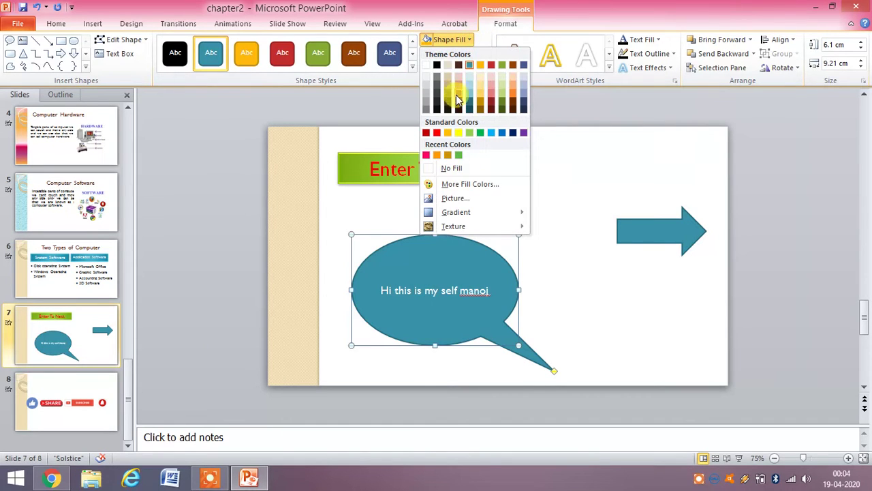
left_click(512, 88)
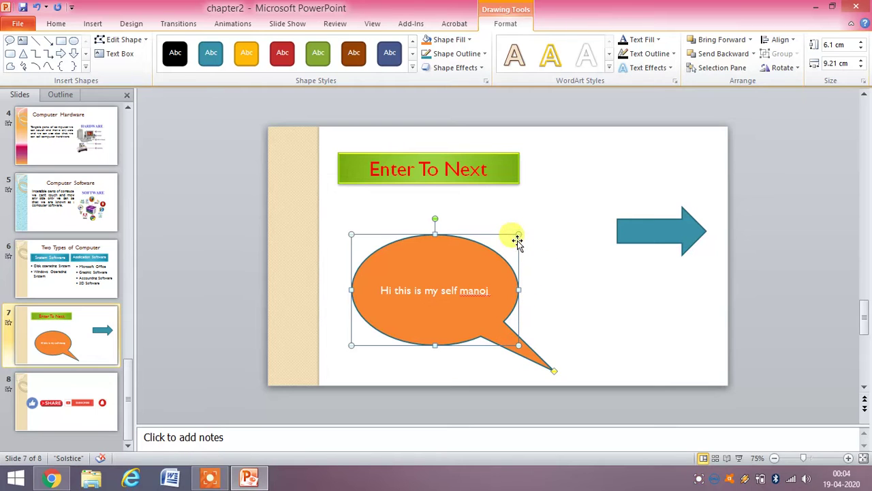
Delete the orange callout and the blue arrow.
key("Delete")
left_click(641, 229)
key("Delete")
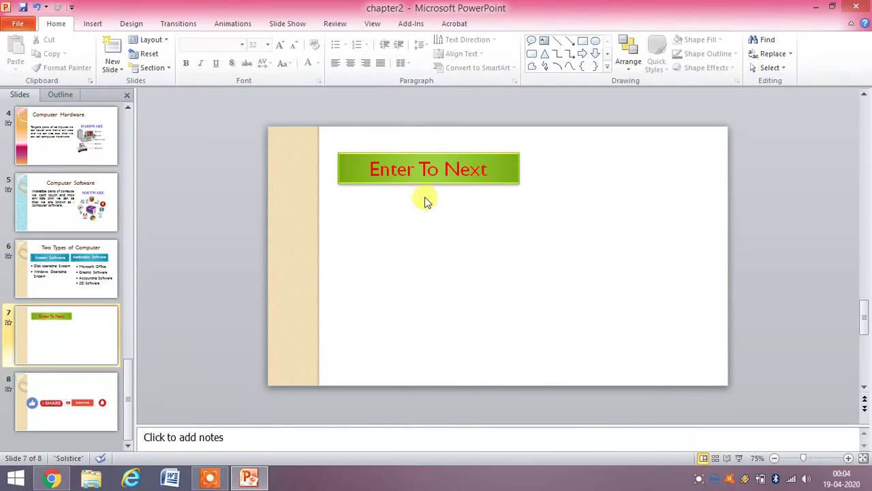
Replace the green box's 'Enter To Next' text with 'Open File'.
left_click(470, 169)
left_click_drag(489, 154, 489, 155)
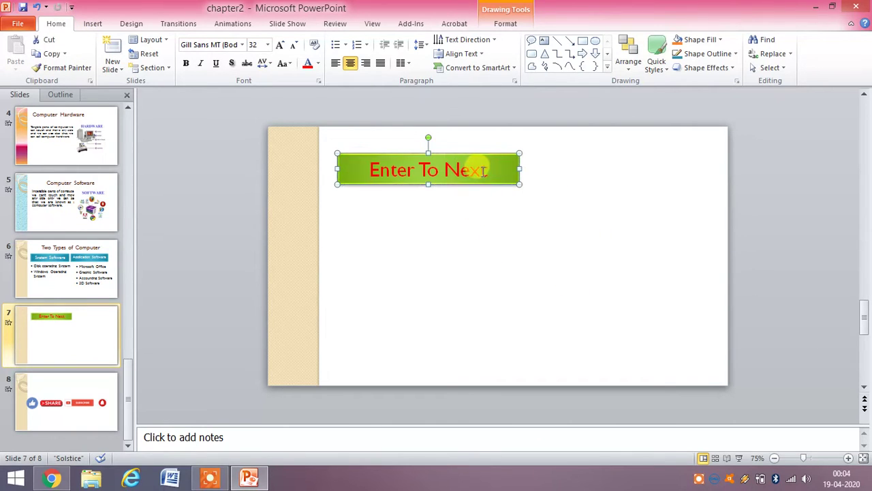
left_click_drag(488, 173, 379, 177)
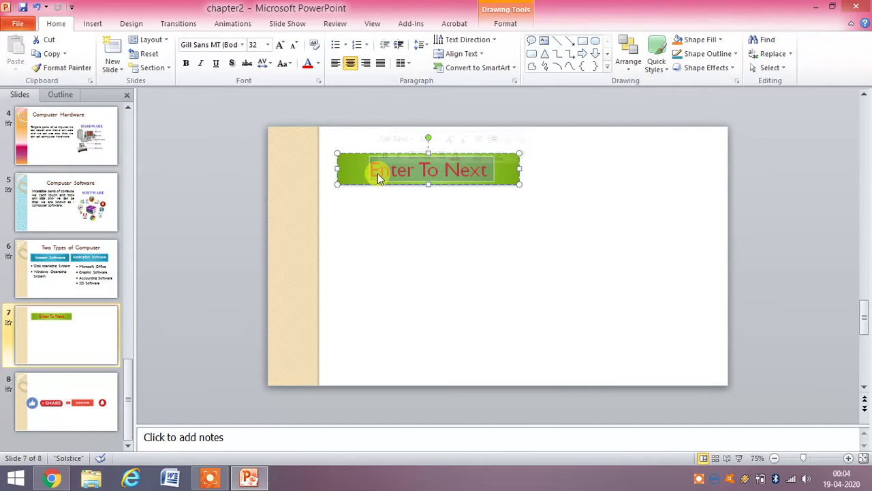
type("Open")
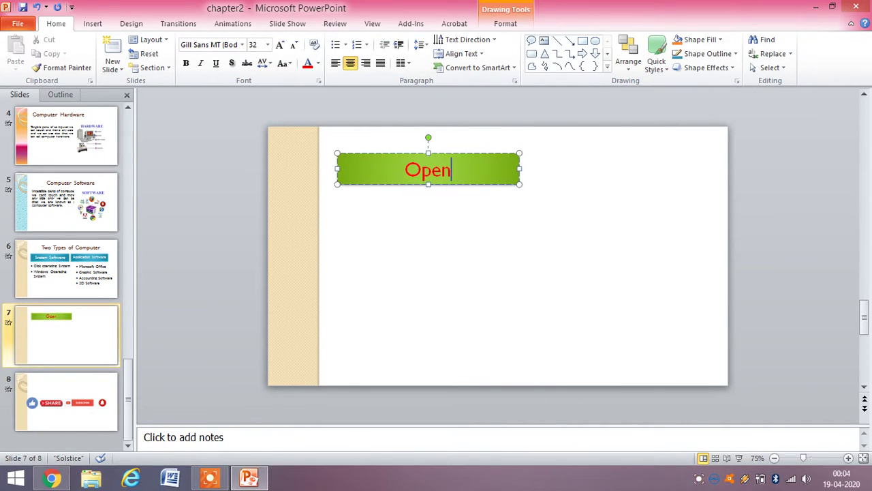
type("File")
left_click(591, 268)
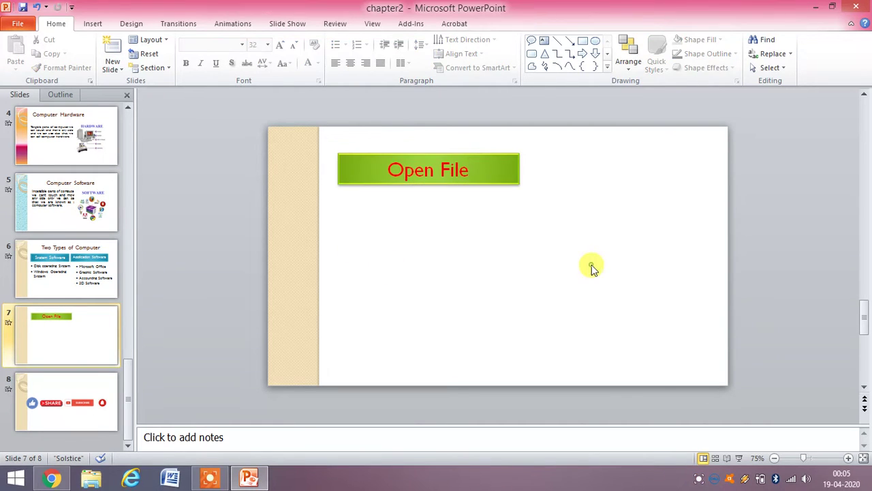
Move the Open File box slightly lower on the slide.
left_click(491, 180)
mouse_move(491, 178)
left_mouse_down()
mouse_move(487, 225)
mouse_move(356, 216)
left_mouse_up()
left_click(483, 292)
left_click(460, 285)
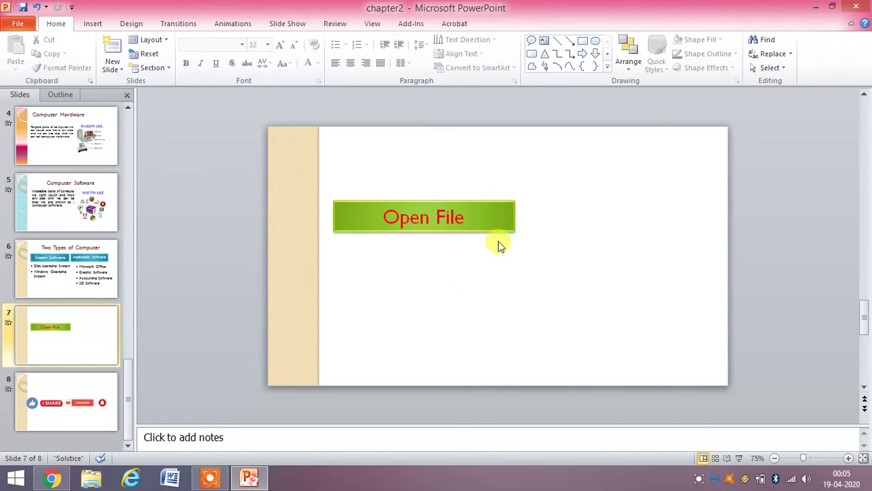
left_click(498, 229)
Hyperlink the Open File box to the powerpoint222 file and start the slide show from slide 7.
left_click(94, 25)
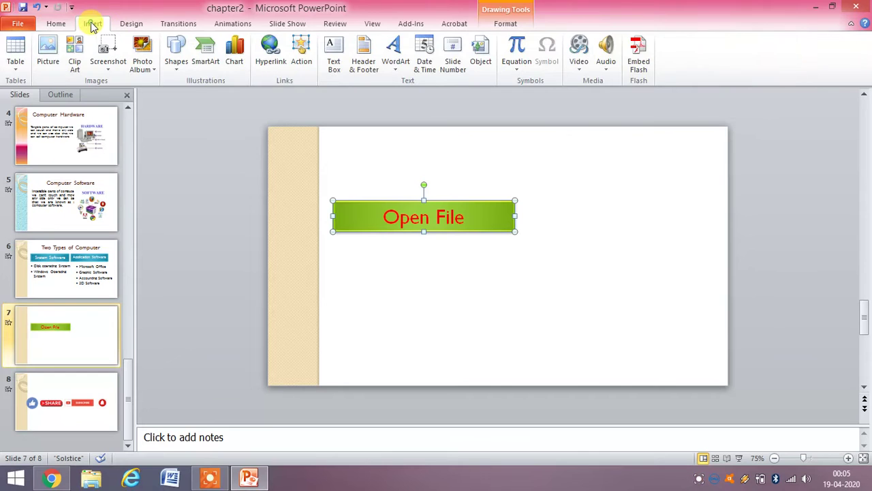
left_click(270, 49)
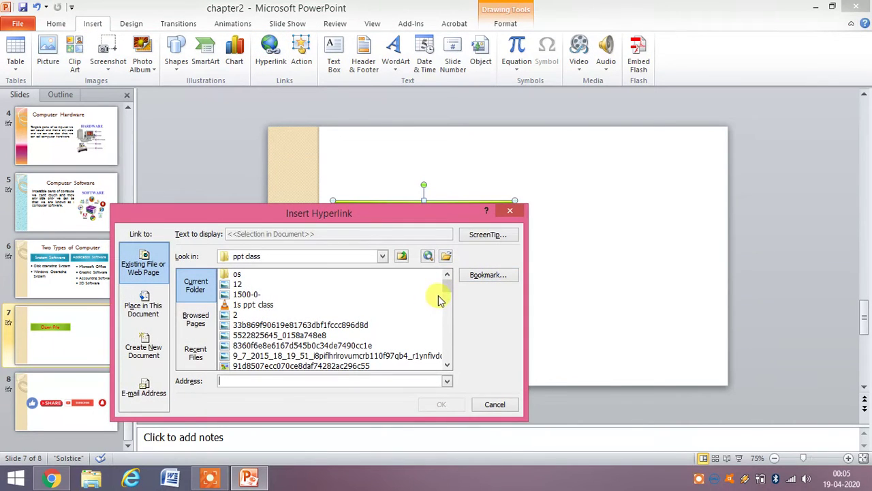
mouse_move(448, 292)
left_mouse_down()
mouse_move(448, 359)
mouse_move(448, 345)
left_mouse_up()
left_click(254, 337)
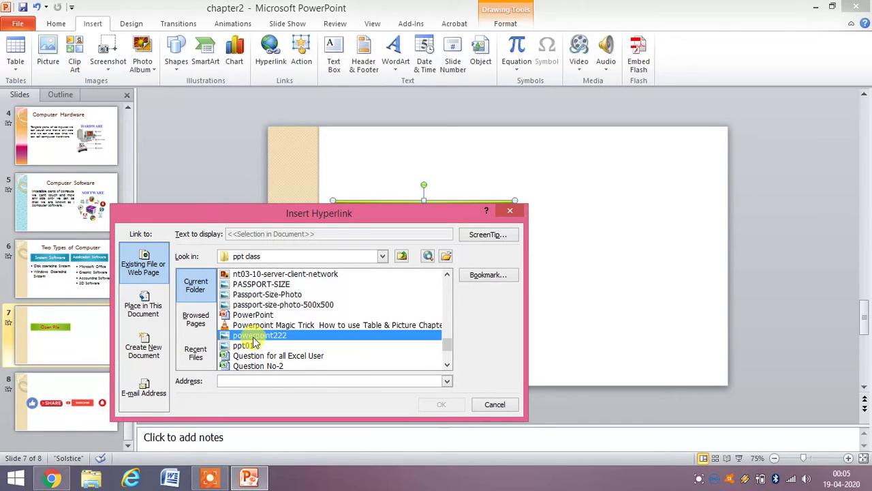
left_click(441, 406)
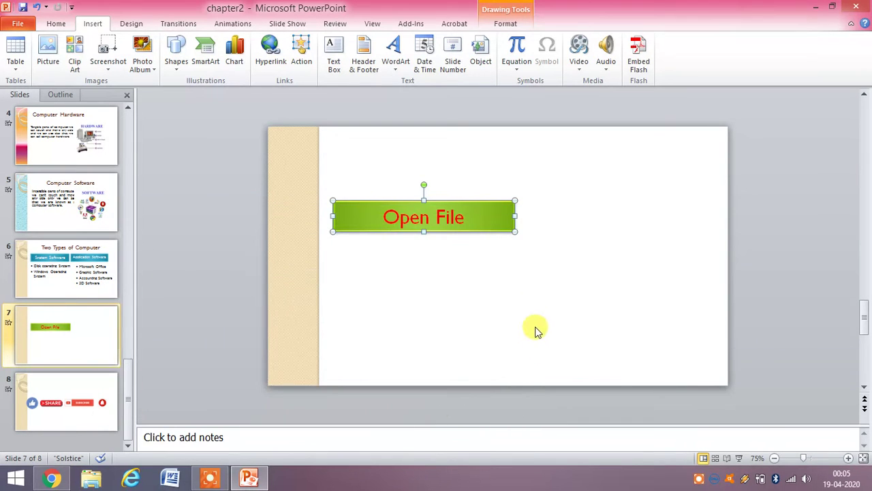
left_click(740, 458)
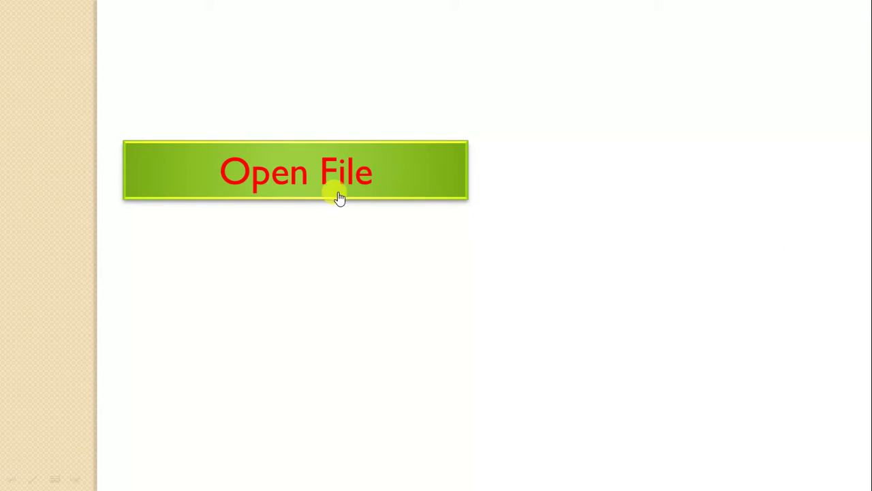
Follow the Open File link to view powerpoint222 in Photo Viewer, then close the viewer.
left_click(395, 172)
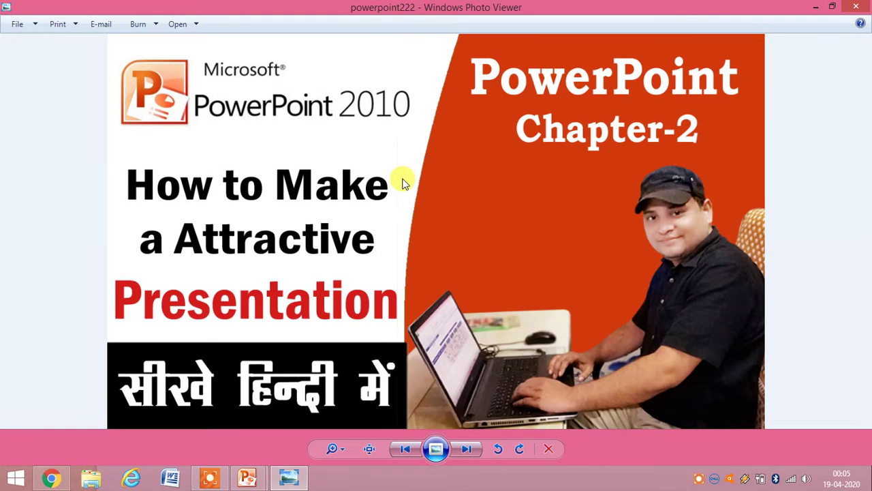
left_click(862, 7)
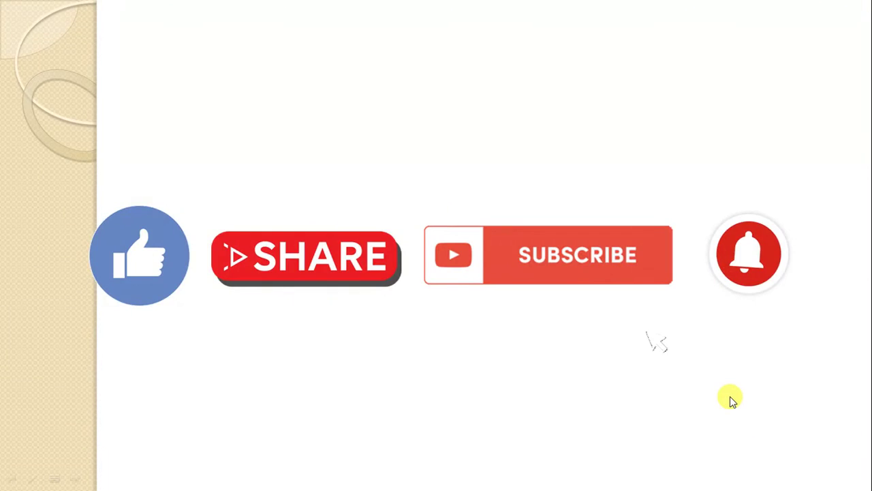
End the slide show and remove the hyperlink from the Open File box.
left_click(729, 396)
left_click(690, 373)
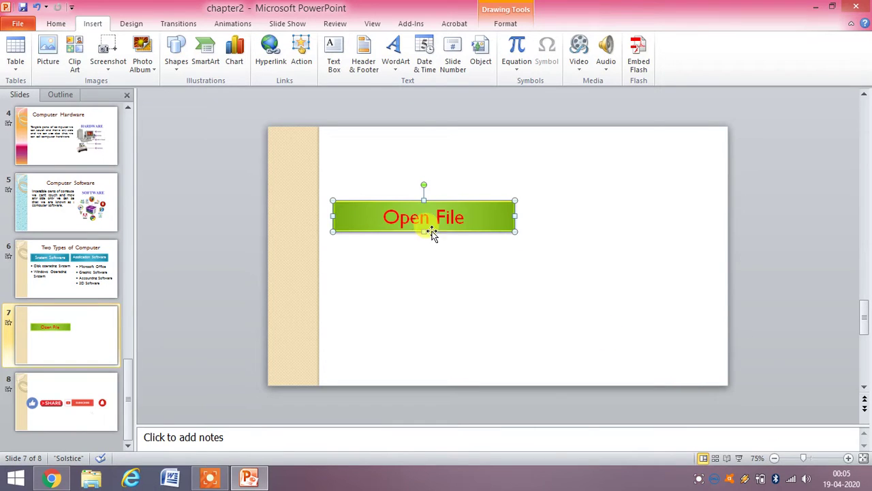
right_click(487, 225)
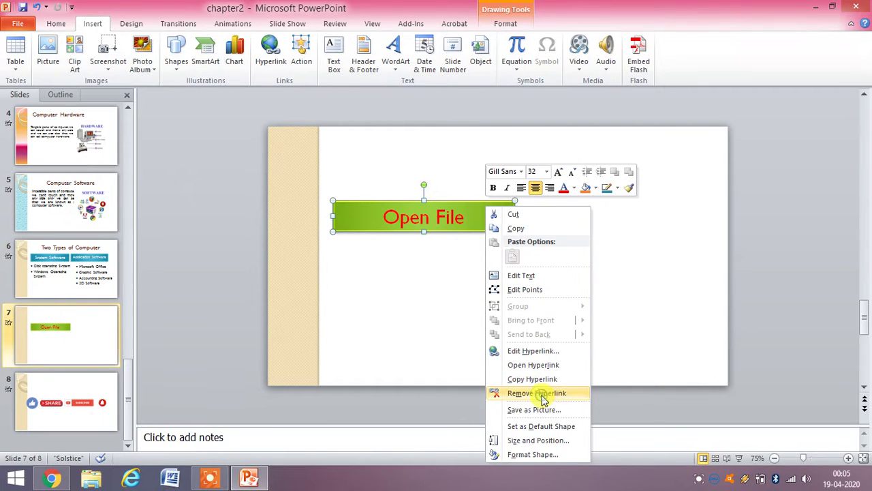
left_click(544, 394)
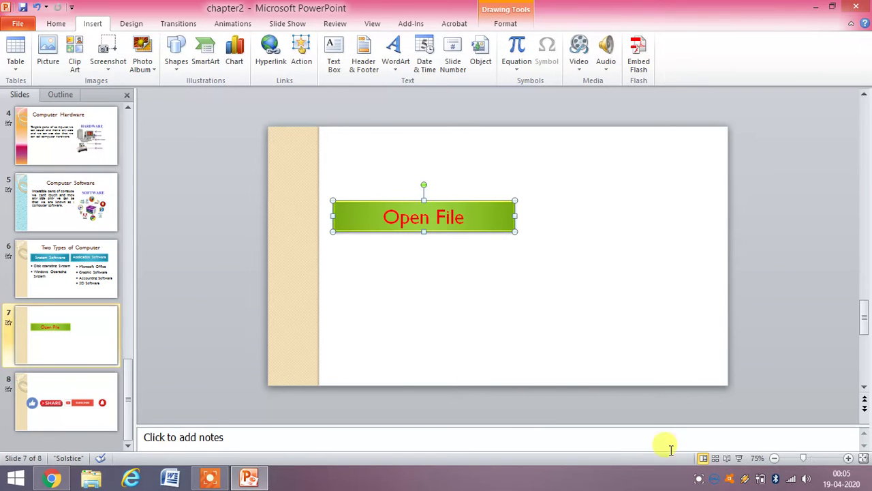
Run the slide show from slide 7 to confirm the link is gone, then exit.
left_click(739, 458)
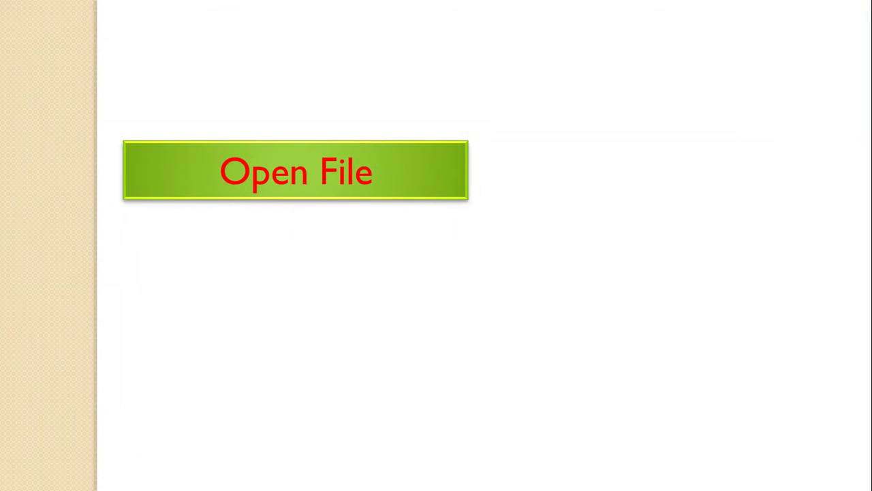
left_click(407, 164)
left_click(427, 163)
left_click(457, 210)
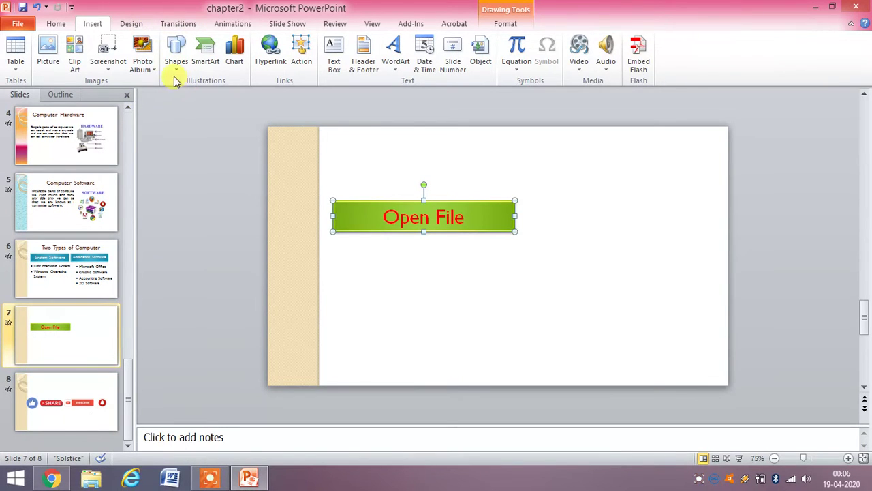
Go to the Chapter -5 slide at the top of the deck.
left_click(174, 69)
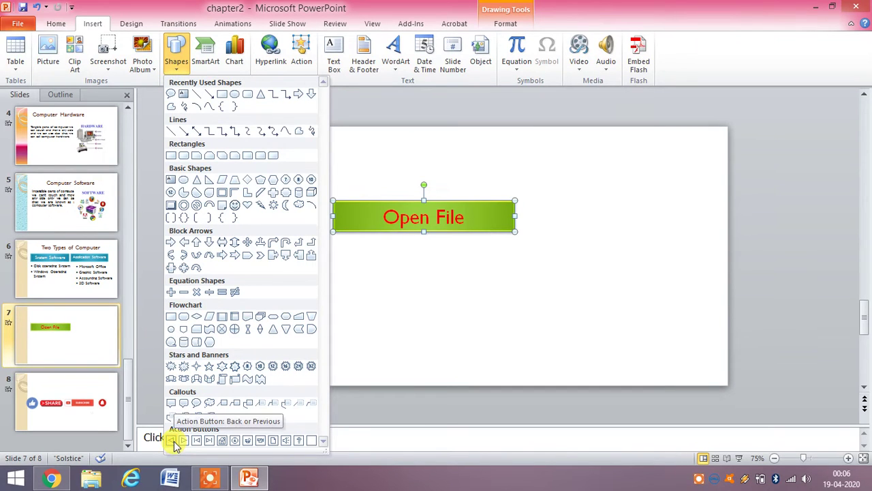
left_click(444, 343)
scroll(76, 153, "up", 3)
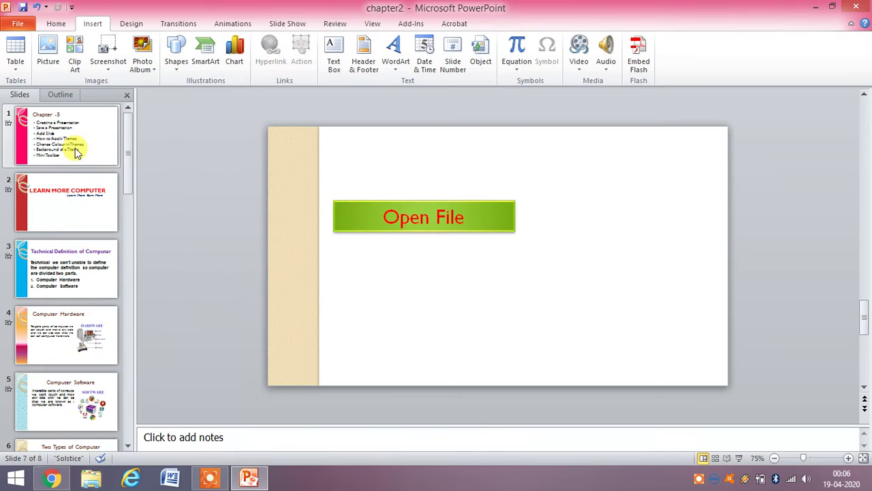
left_click(76, 153)
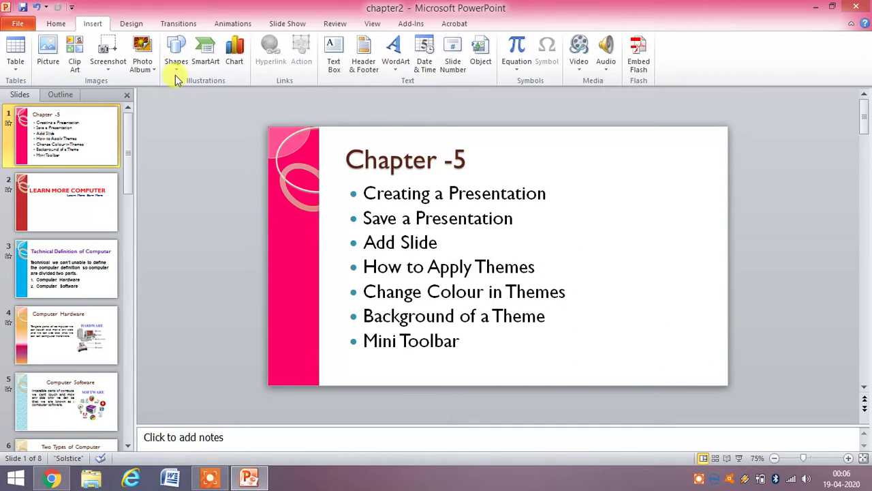
Draw a Forward action button at the lower right linked to Next Slide.
left_click(175, 49)
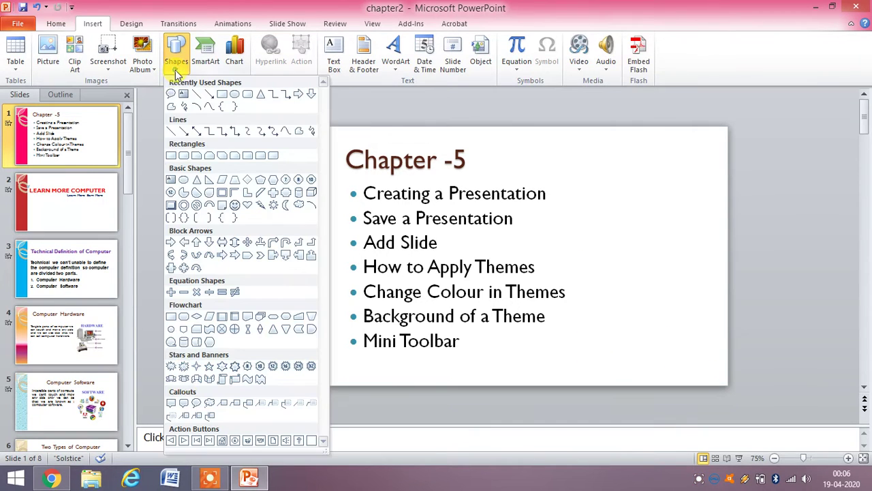
left_click(184, 442)
left_click_drag(679, 348, 712, 376)
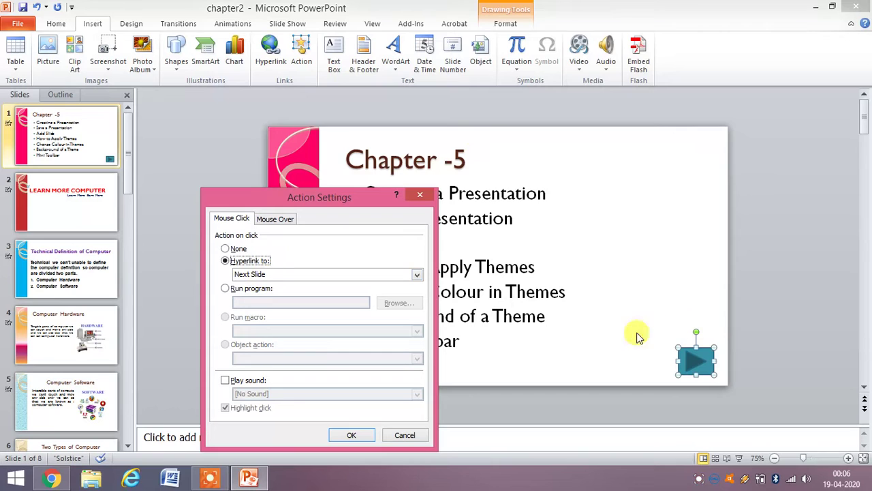
left_click(312, 275)
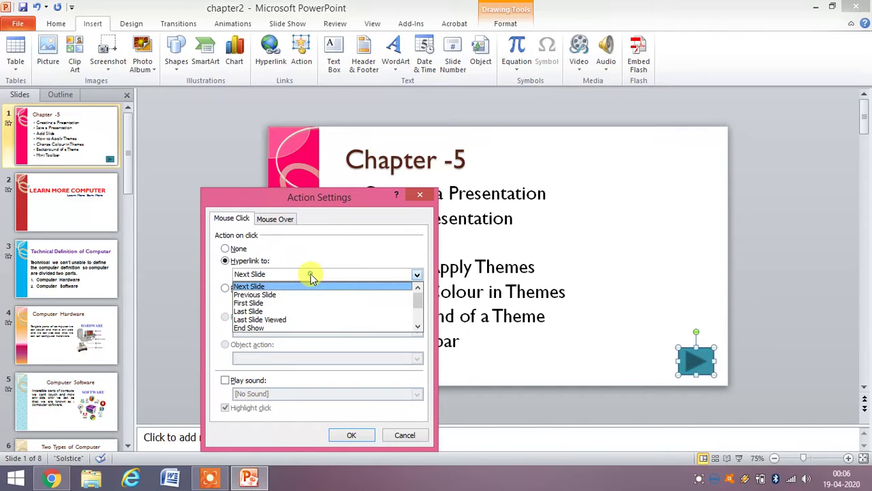
left_click(252, 286)
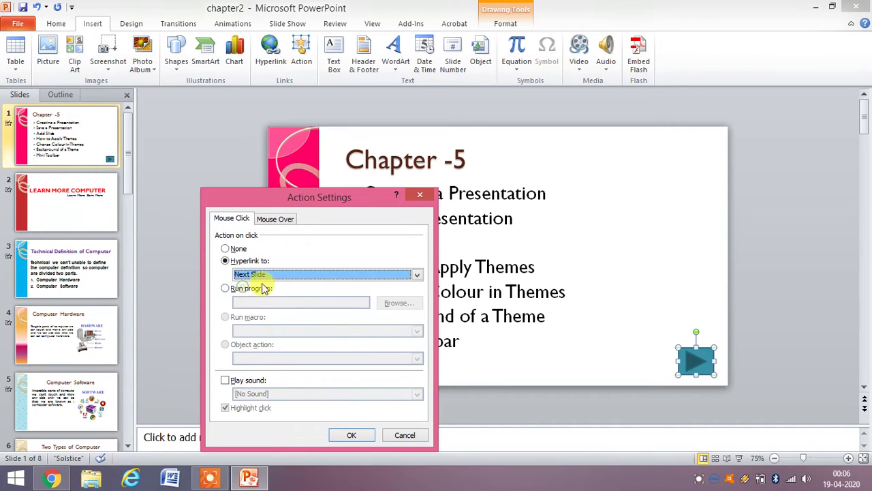
left_click(352, 433)
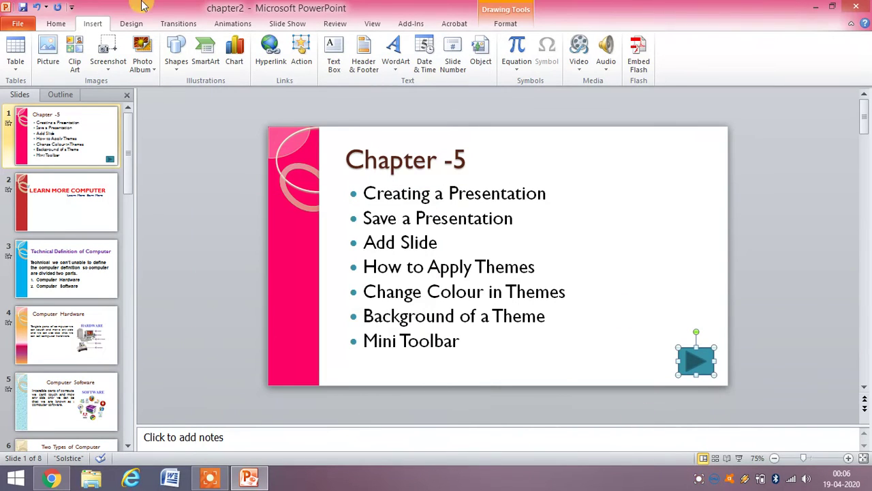
Draw a Back action button left of the forward button, linked to Previous Slide.
left_click(176, 62)
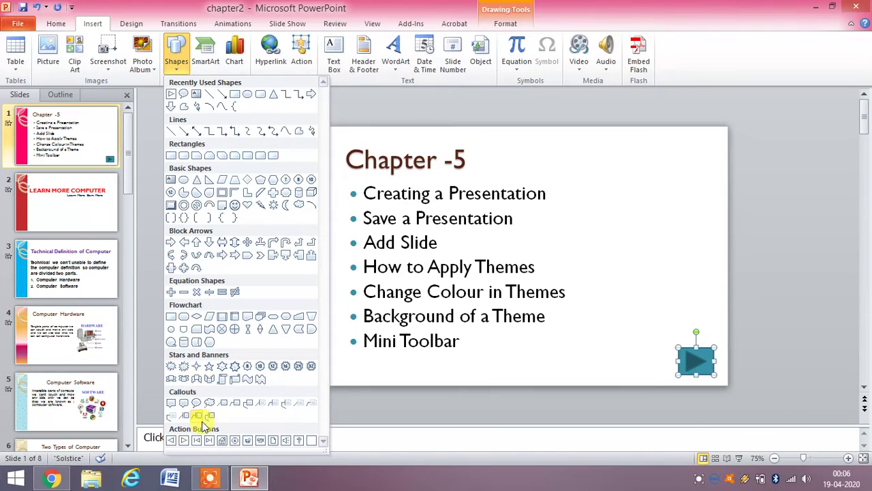
left_click(172, 440)
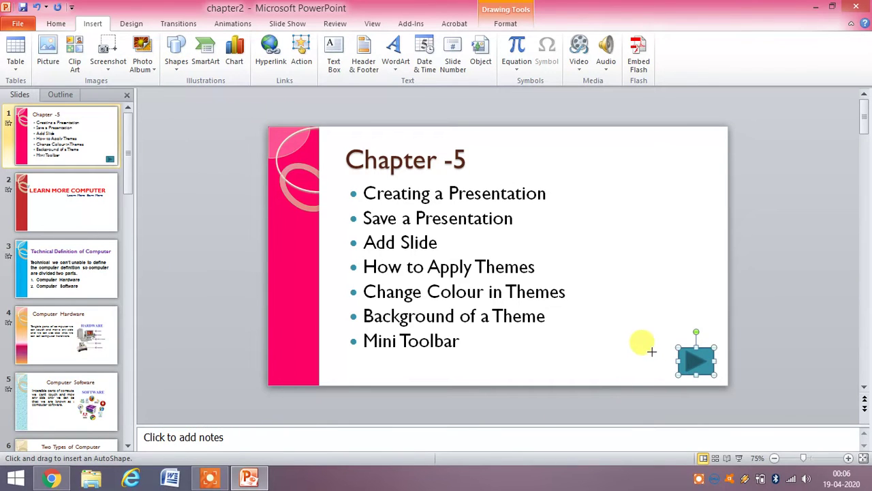
left_click_drag(645, 347, 677, 375)
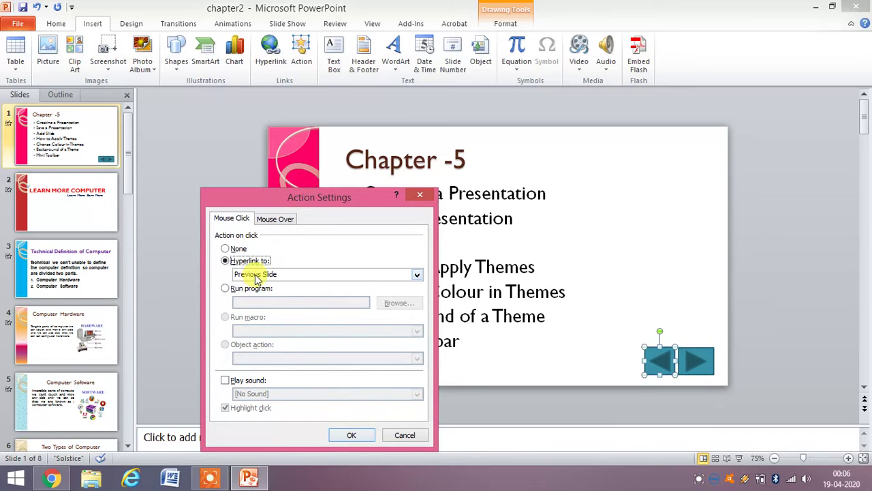
left_click(352, 435)
Shift both navigation buttons slightly further left.
mouse_move(613, 325)
left_mouse_down()
mouse_move(724, 393)
mouse_move(657, 370)
left_mouse_up()
left_click(673, 344)
left_click(619, 361)
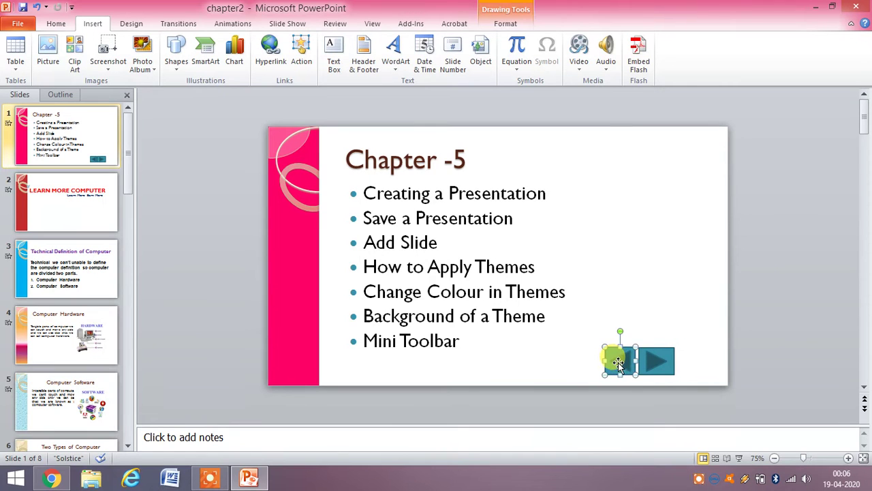
left_click(693, 356)
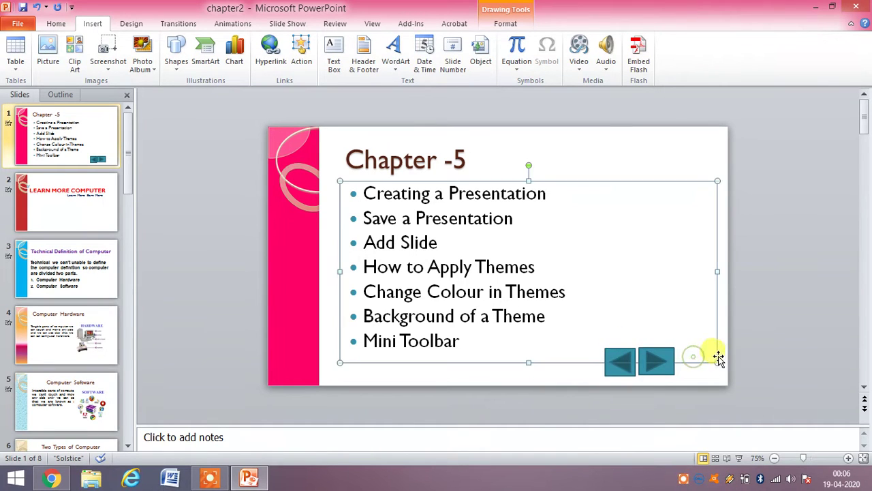
left_click(176, 53)
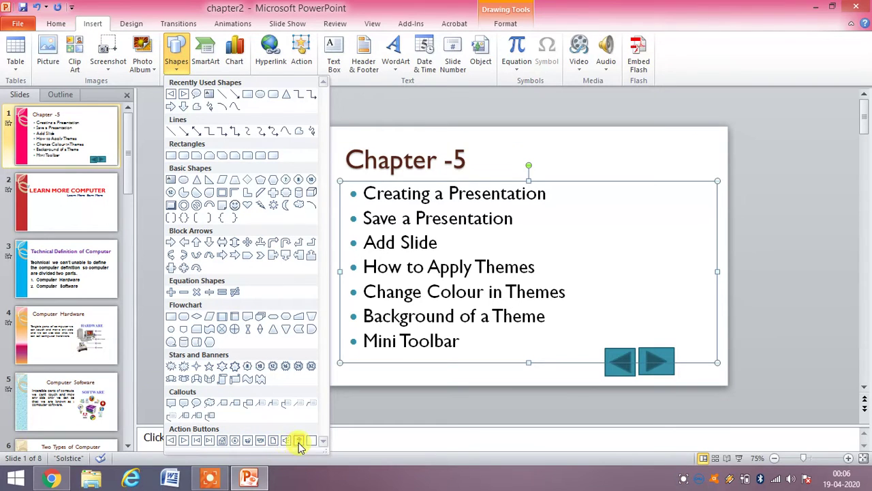
Draw a Home action button right of the next button, linked to the first slide.
left_click(219, 442)
left_click_drag(680, 347, 714, 373)
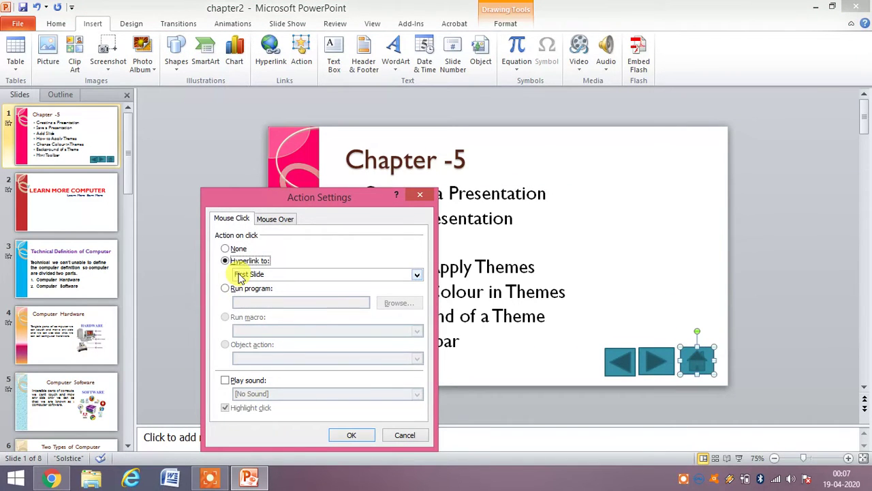
left_click(240, 275)
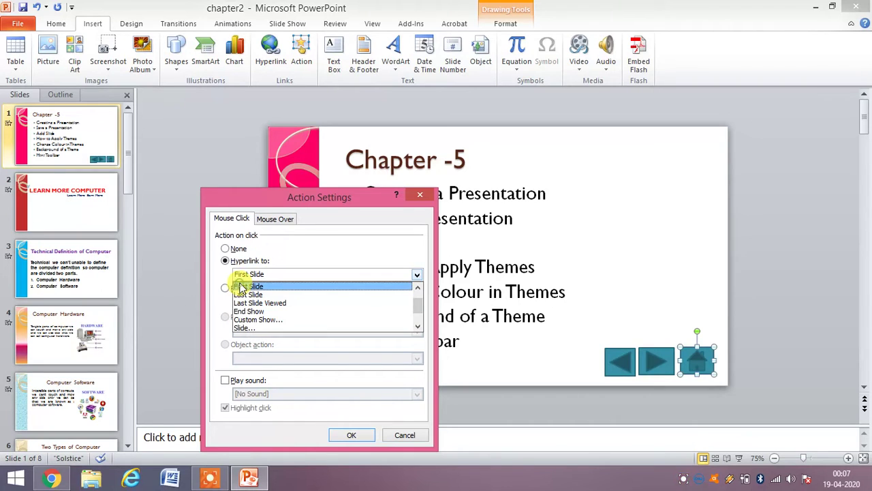
left_click(244, 287)
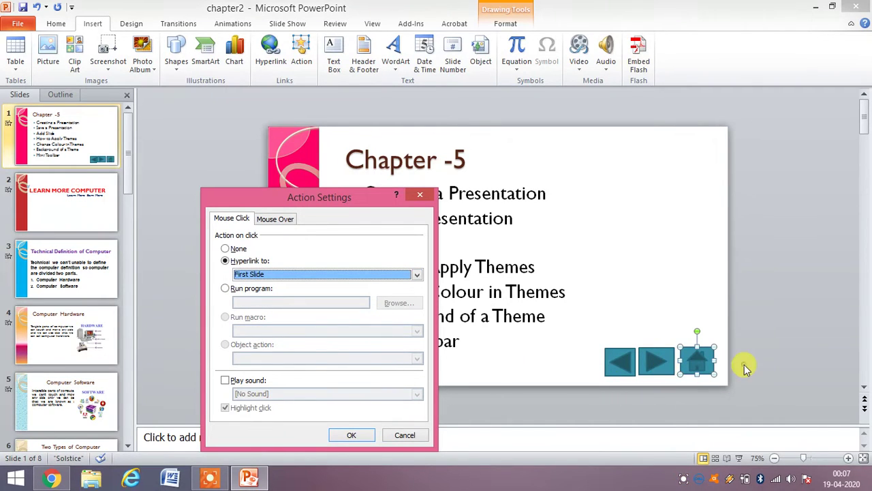
left_click(344, 435)
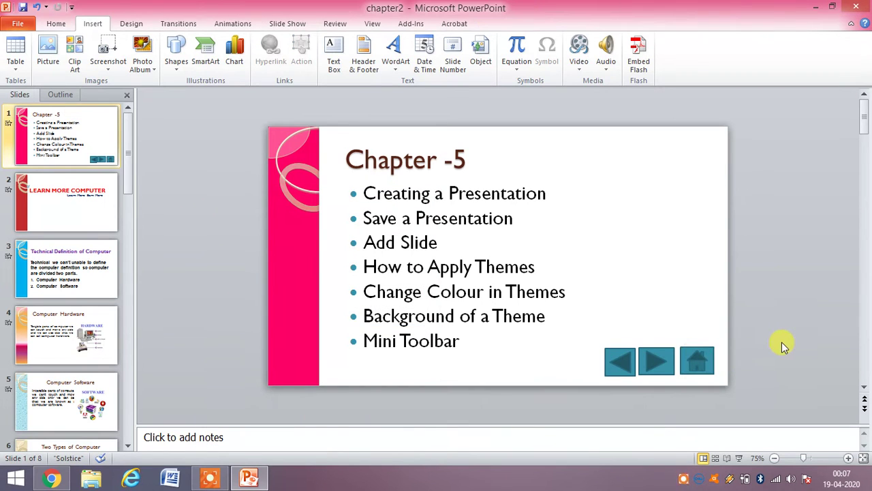
Shift the three navigation buttons left along the slide's bottom, nudging the home button into line.
left_click_drag(772, 336, 553, 400)
left_click_drag(659, 369, 620, 377)
left_click(775, 361)
left_click(619, 370)
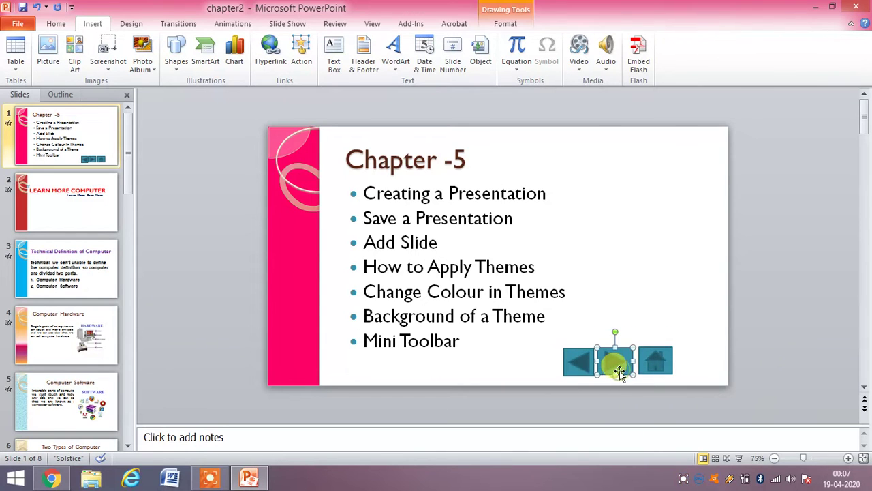
left_click(658, 363)
key("ctrl+Left")
key("ctrl+Left")
left_click(176, 68)
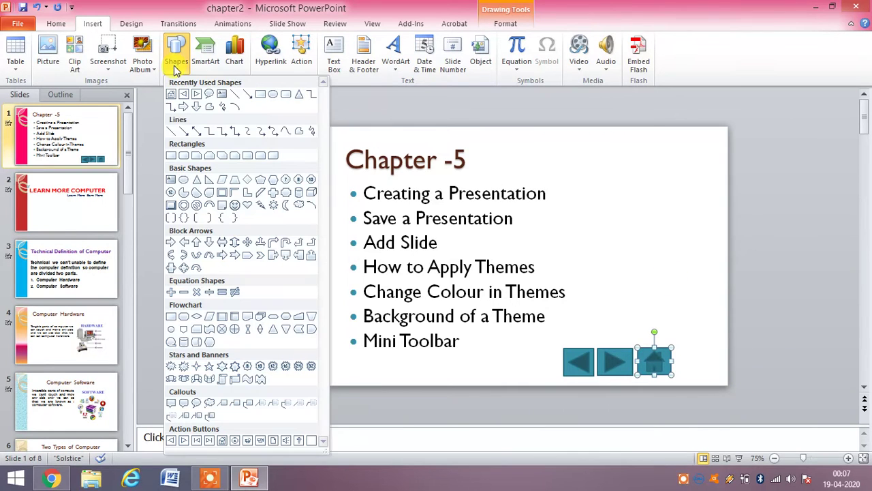
Draw an End action button linked to the last slide, lined up right after the home button.
left_click(209, 442)
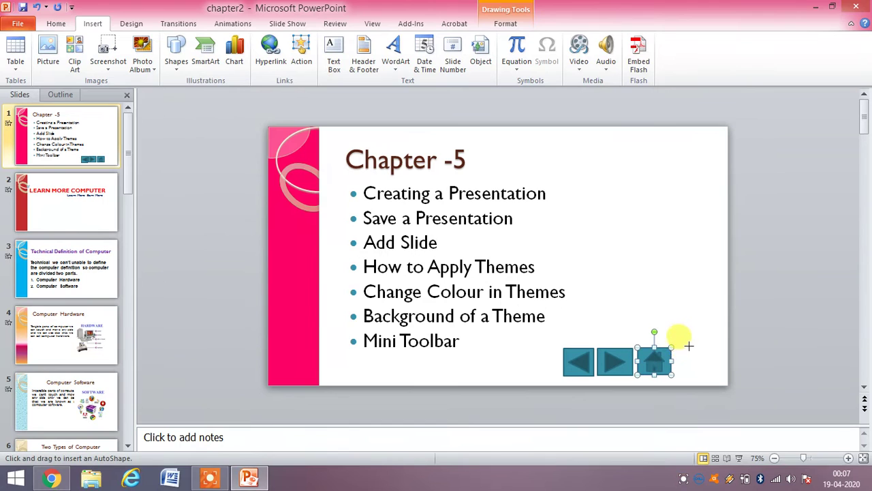
left_click_drag(683, 350, 717, 374)
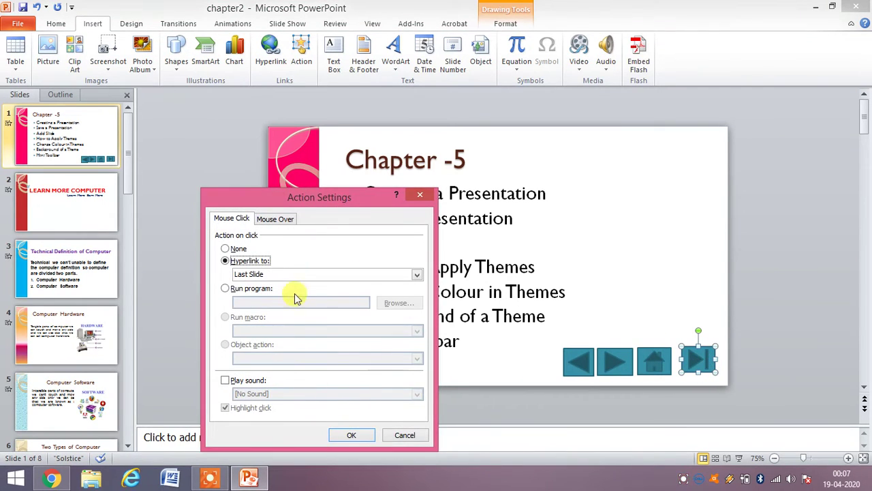
left_click(351, 436)
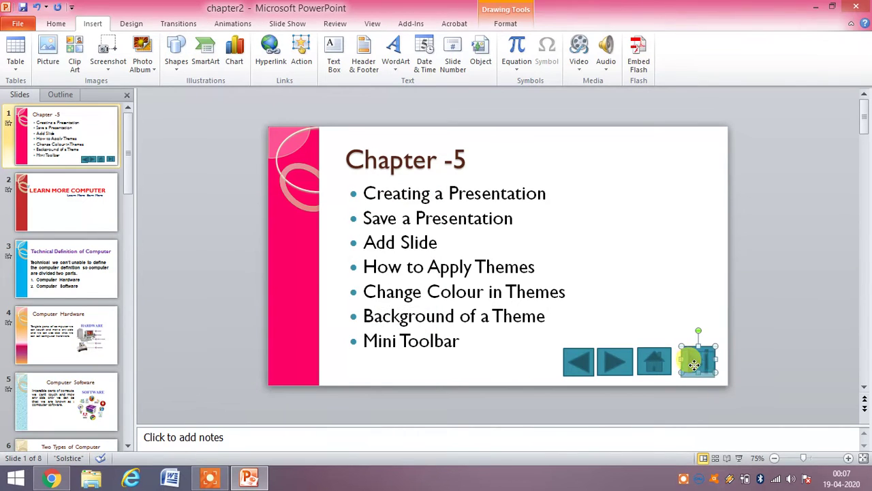
left_click_drag(690, 361, 684, 362)
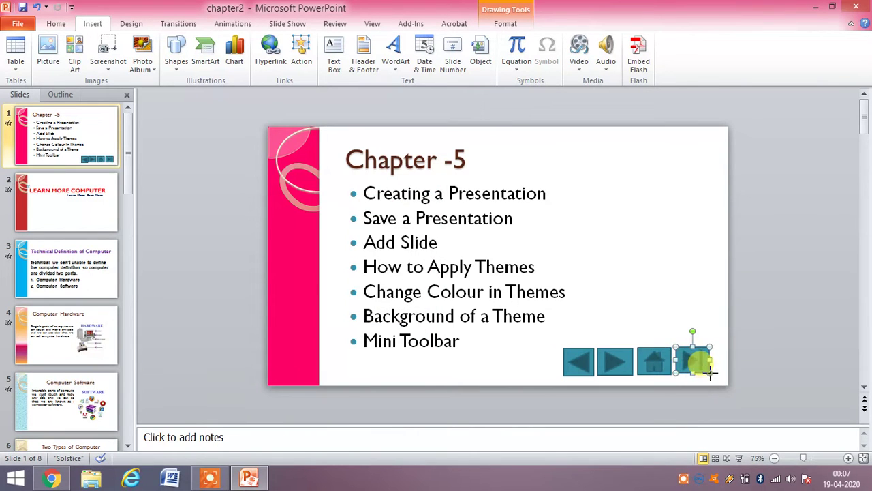
left_click(689, 308)
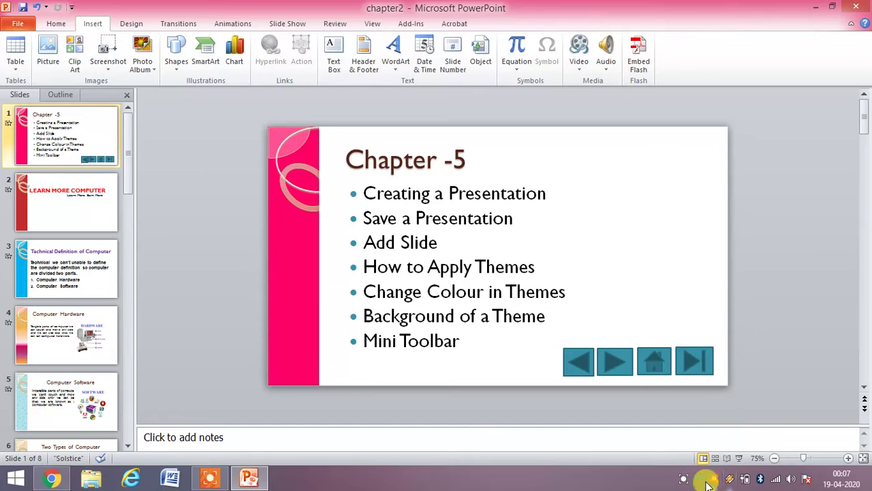
left_click(739, 459)
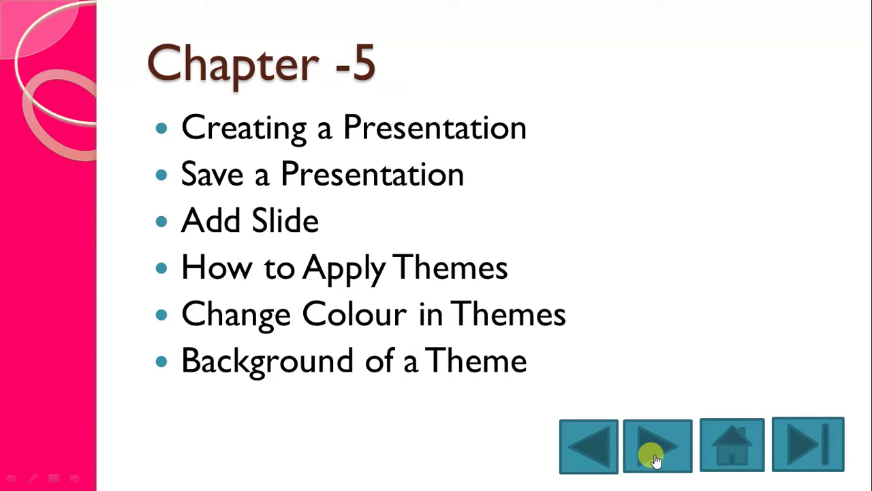
left_click(650, 461)
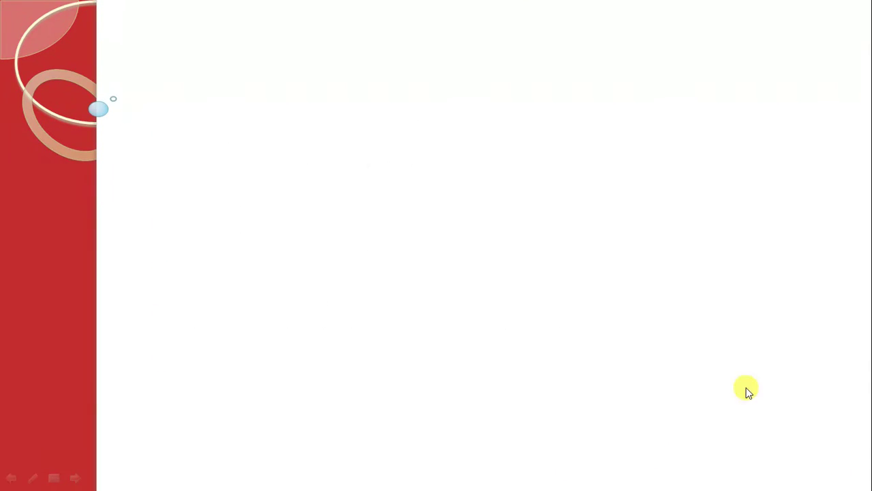
key("Escape")
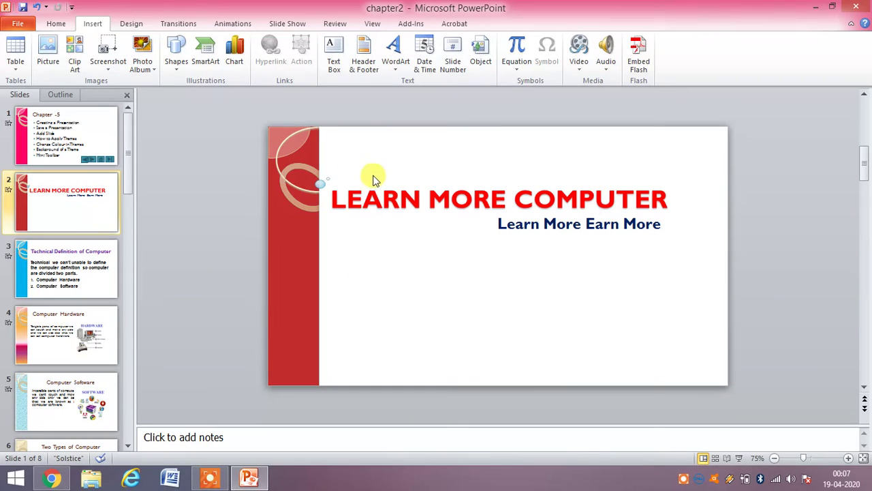
left_click(61, 147)
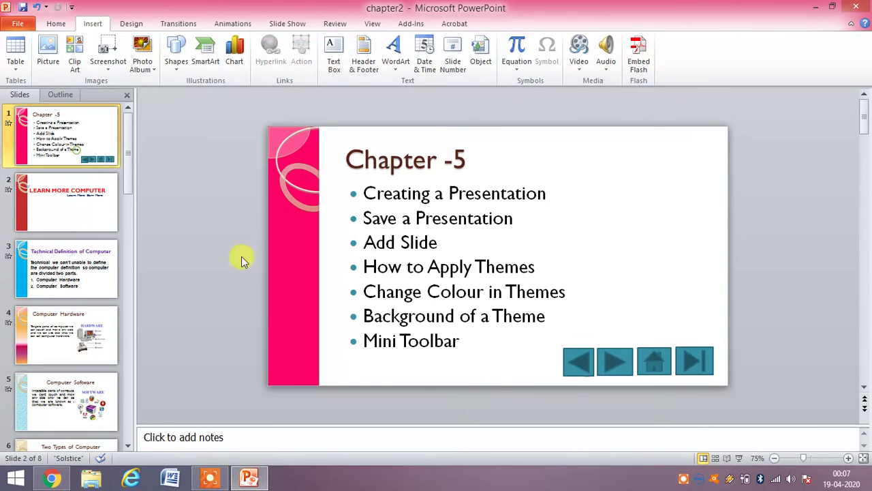
left_click(741, 458)
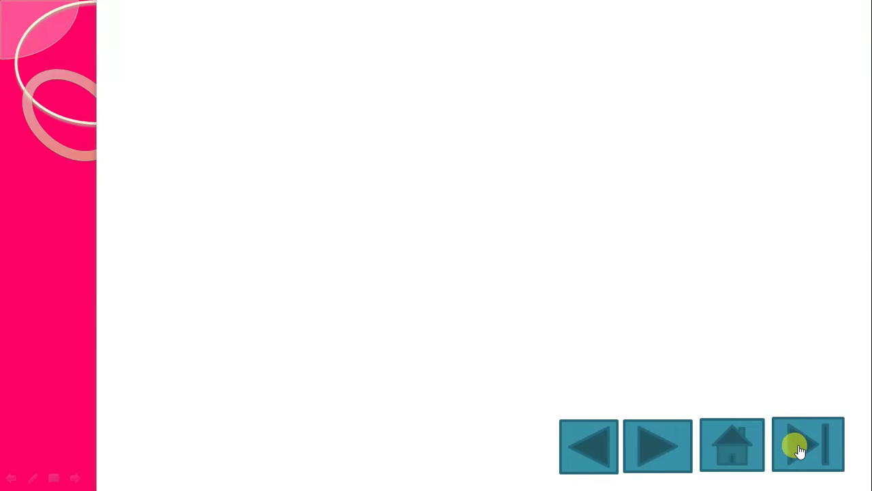
left_click(794, 444)
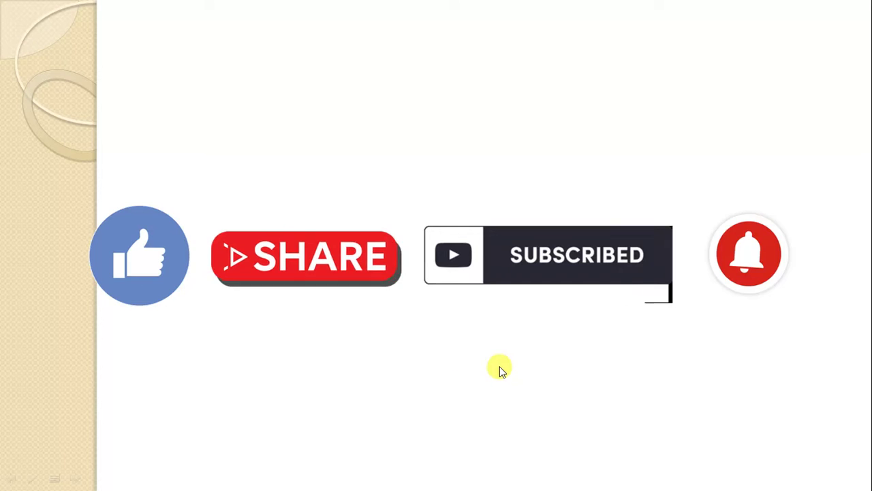
key("Escape")
left_click(92, 147)
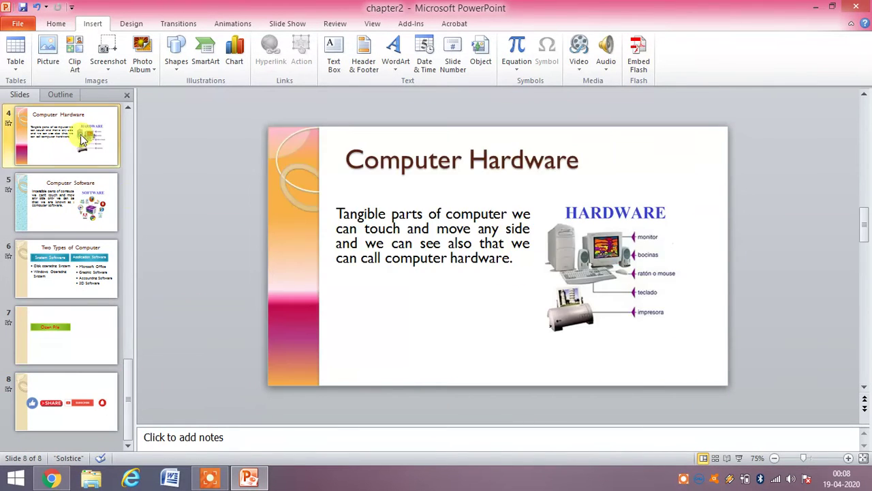
scroll(137, 205, "up", 3)
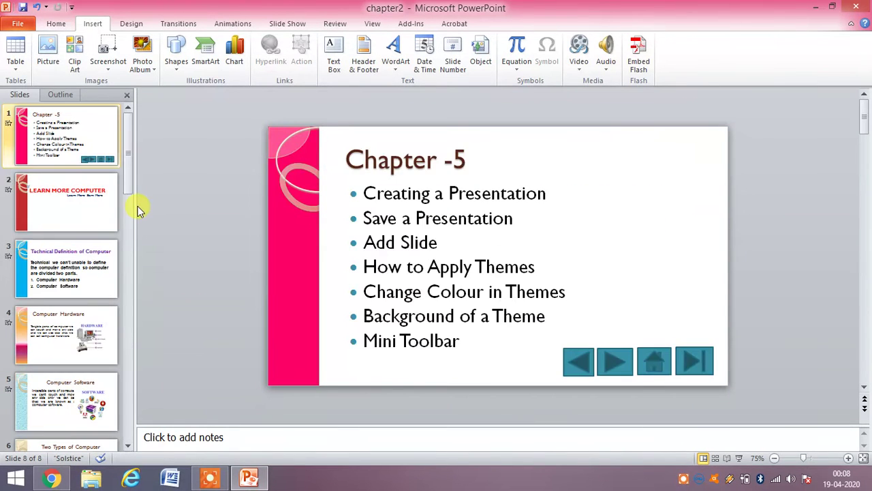
left_click(651, 363)
Cut the home button and paste it into slide 8's bottom-right corner.
right_click(651, 363)
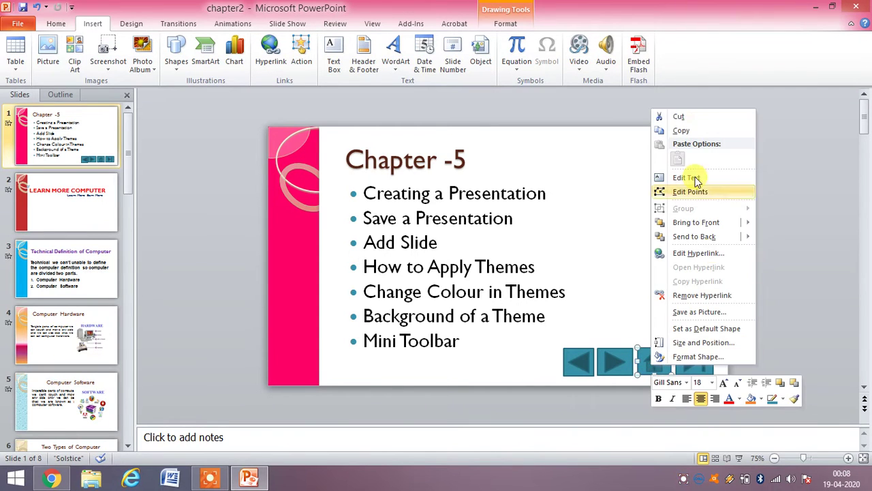
left_click(689, 112)
scroll(94, 346, "down", 3)
scroll(88, 345, "down", 1)
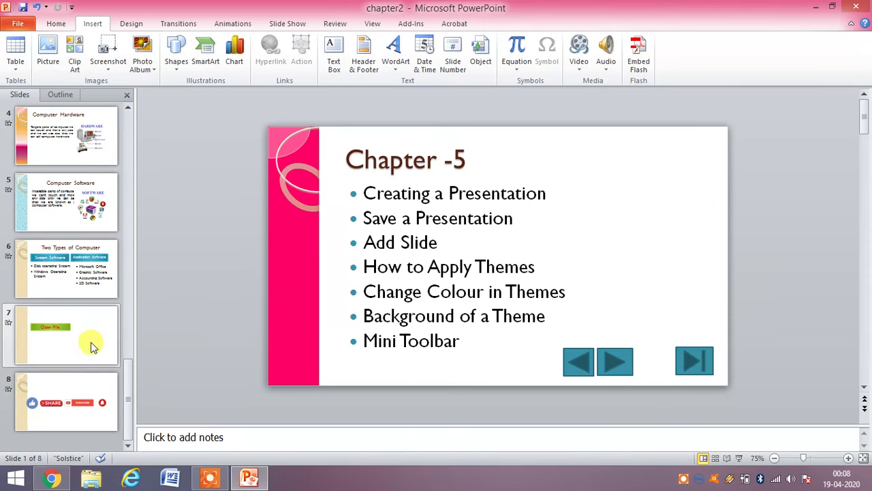
left_click(89, 394)
right_click(650, 317)
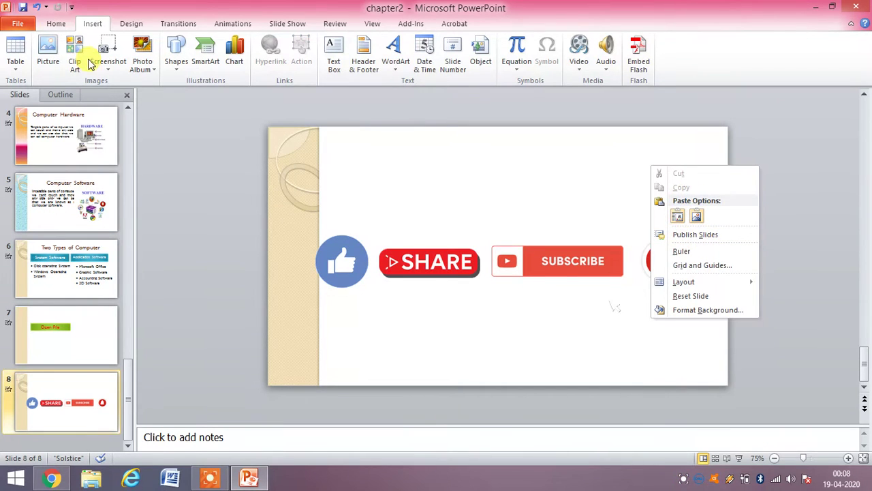
left_click(56, 23)
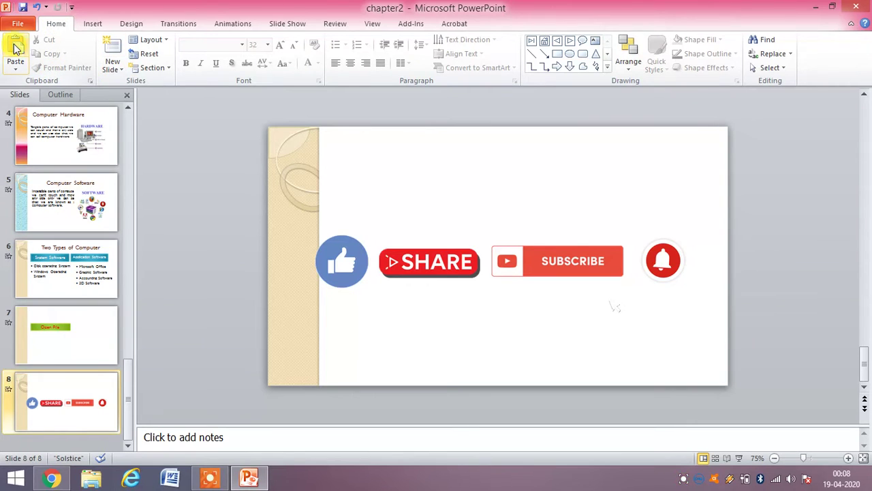
left_click(14, 46)
left_click_drag(664, 360, 709, 355)
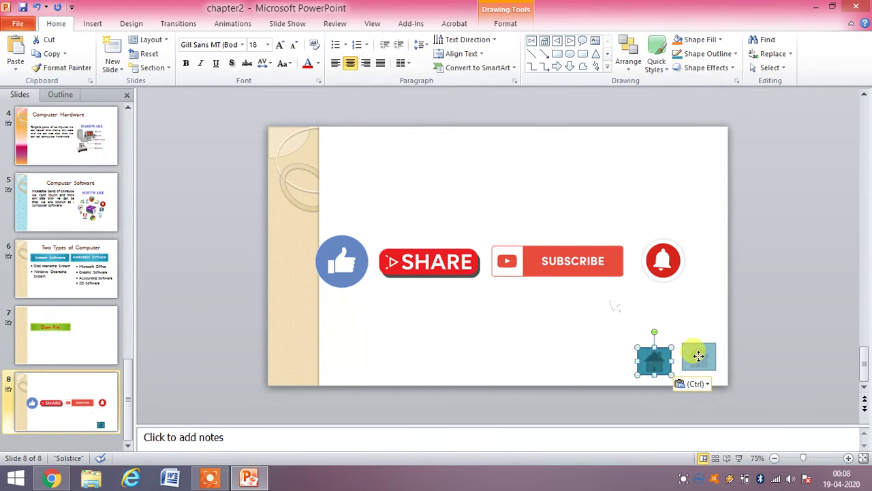
Run the slide show from slide 8 and confirm the home button jumps to slide 1.
left_click(740, 459)
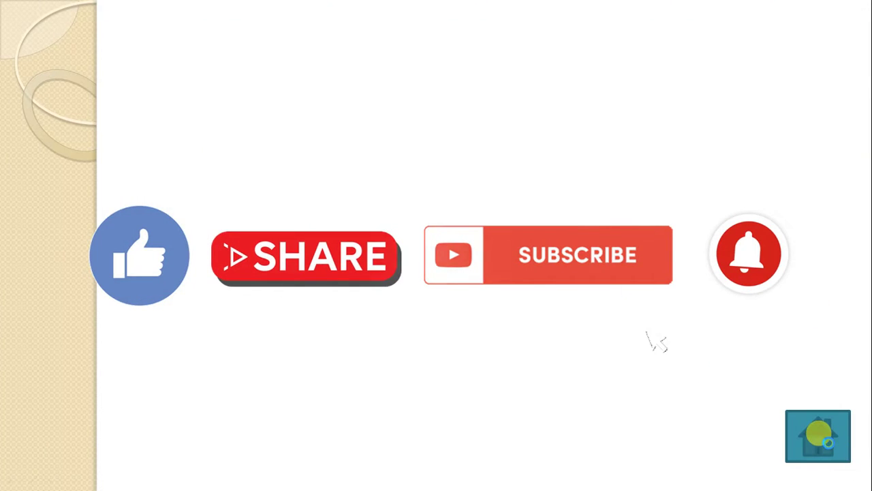
left_click(838, 461)
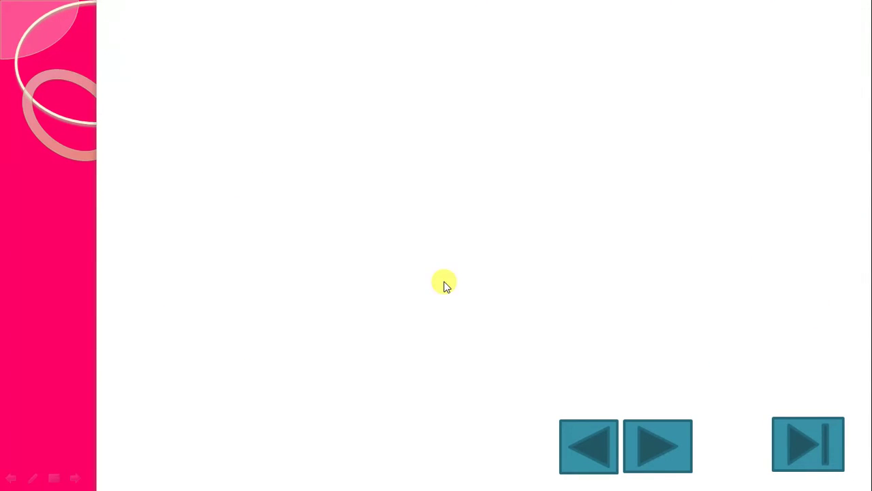
key("Escape")
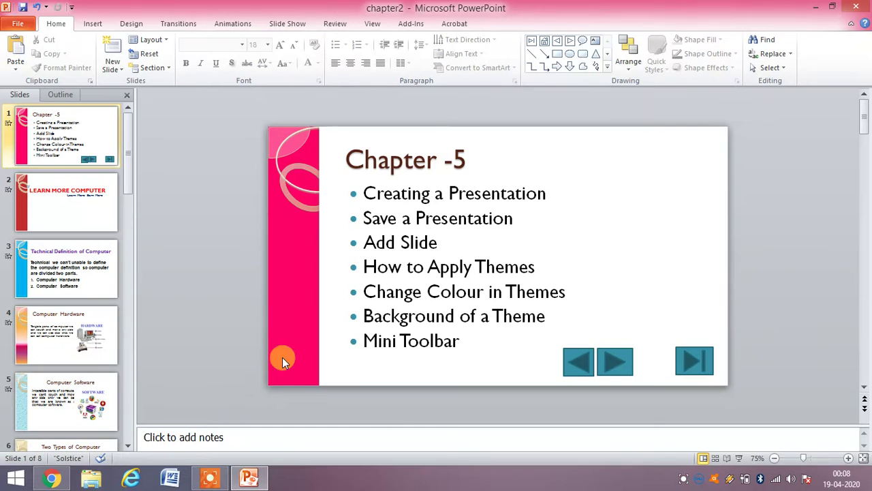
Go to slide 7 and look through the shapes gallery without adding a shape.
scroll(41, 316, "down", 3)
left_click(40, 316)
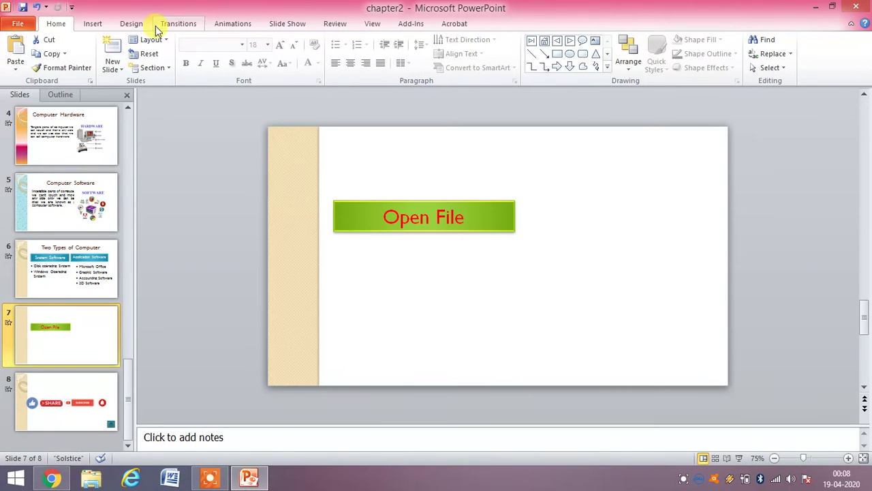
left_click(93, 23)
left_click(173, 68)
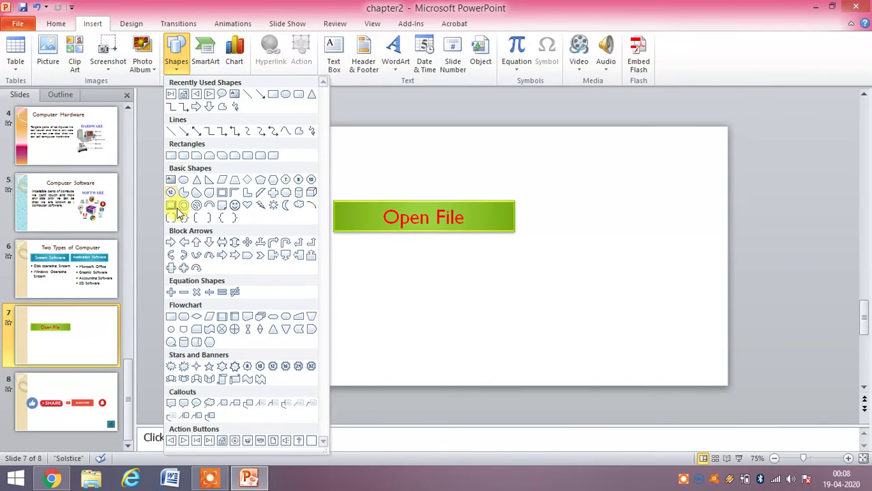
left_click(571, 287)
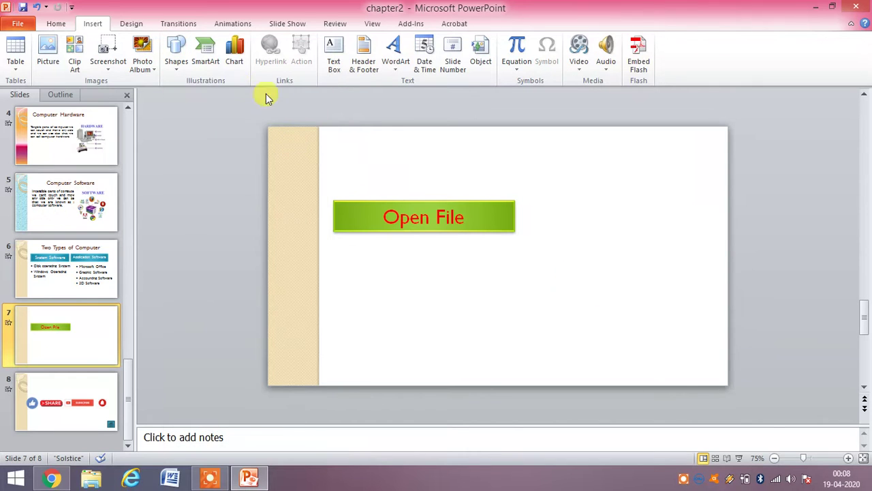
Browse the SmartArt layouts and cancel without inserting one.
left_click(208, 67)
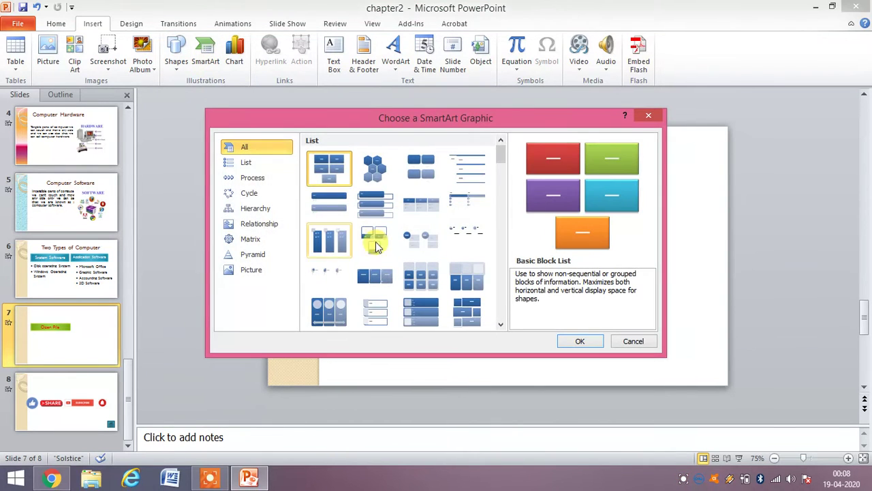
scroll(500, 166, "down", 2)
left_click_drag(500, 167, 475, 315)
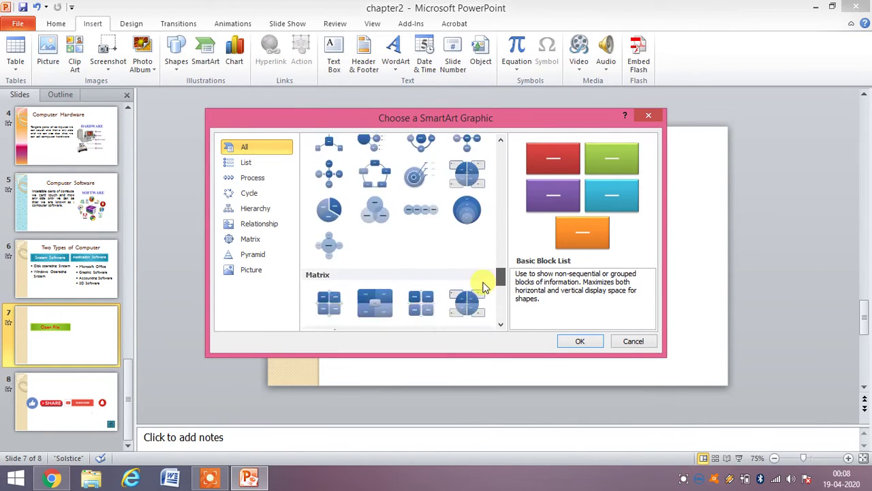
scroll(472, 319, "down", 1)
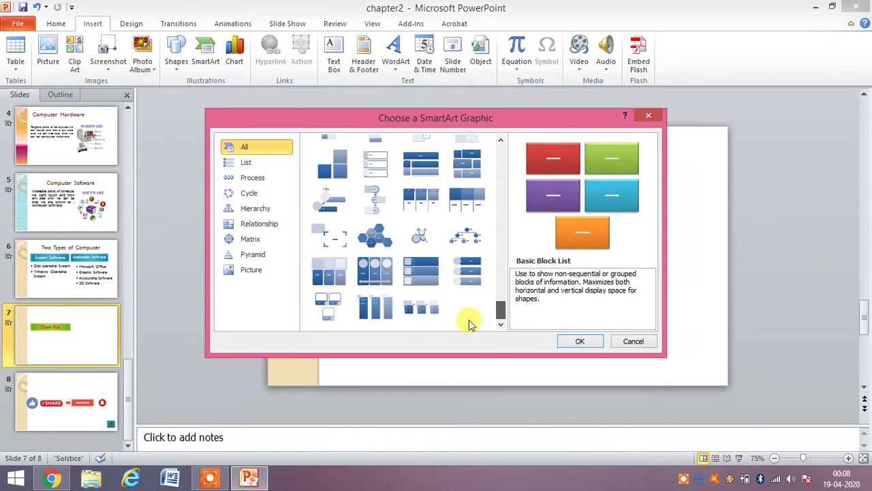
left_click_drag(469, 323, 488, 151)
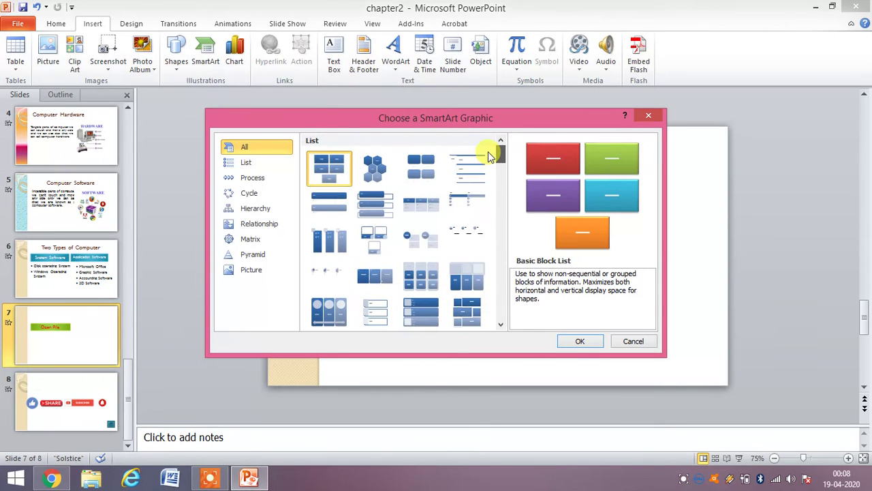
left_click(633, 341)
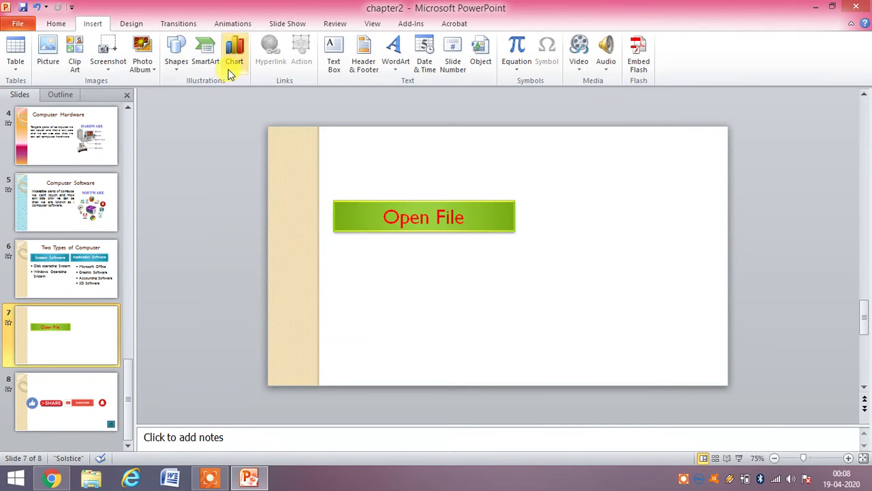
Delete the Open File box from slide 7 and choose the exploded 3-D pie chart type.
left_click(494, 232)
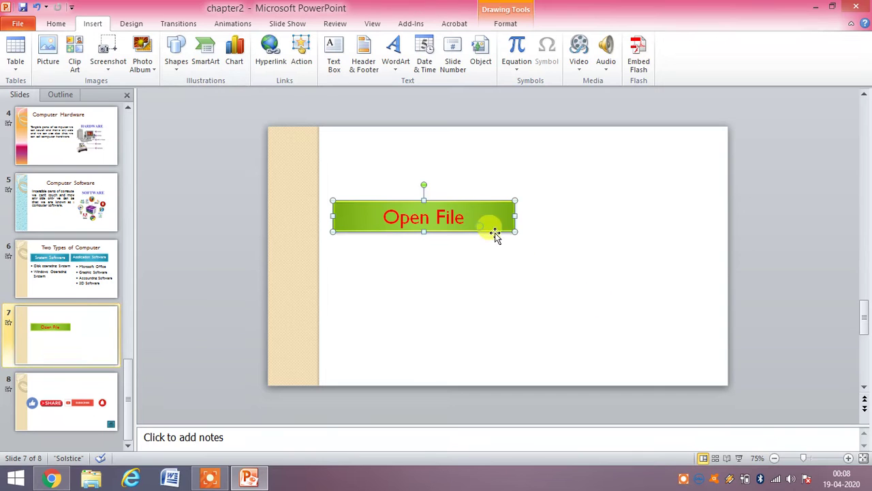
key("Delete")
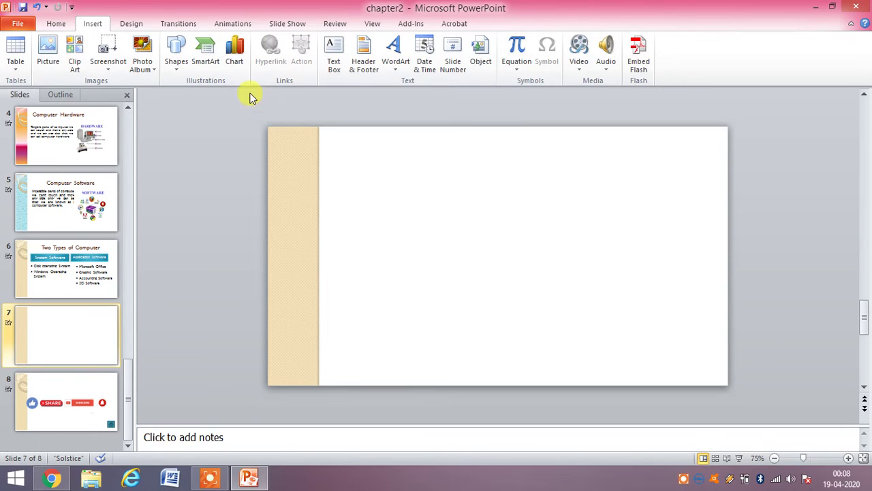
left_click(233, 60)
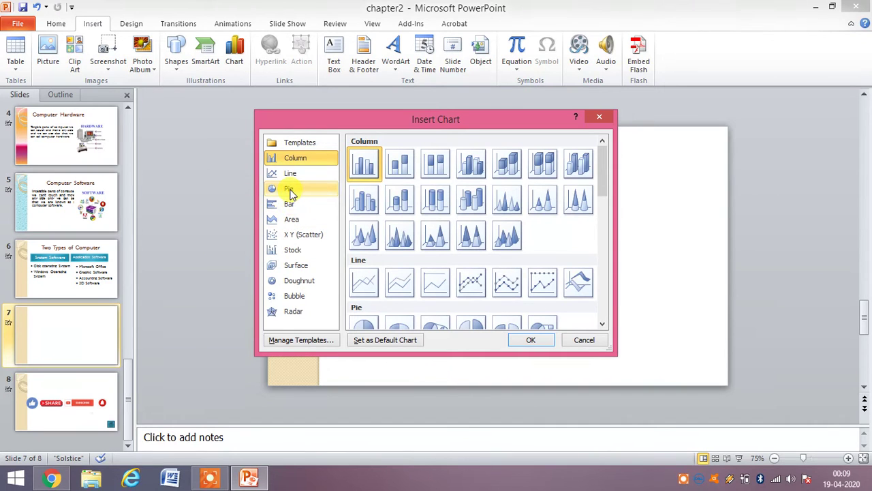
left_click(291, 194)
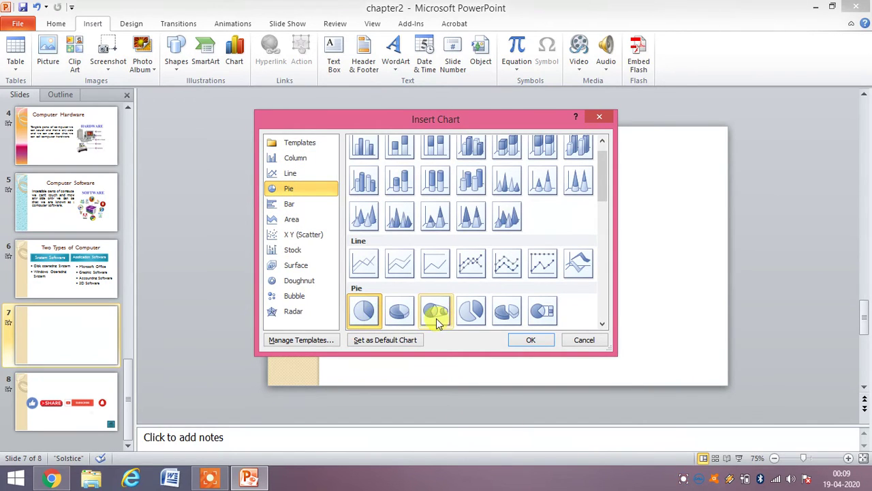
left_click(505, 314)
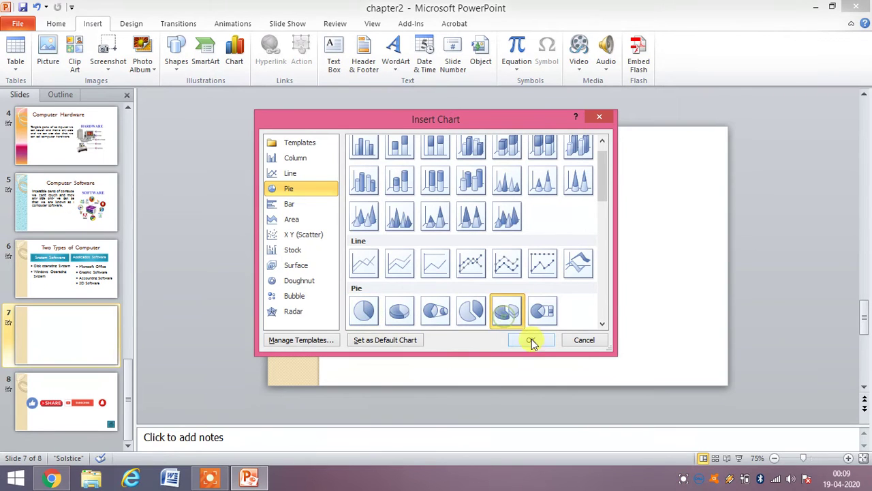
Insert the exploded 3-D pie and enter Sales values 2000, 2500, 3000 and 5000 for quarters 1–4.
left_click(532, 343)
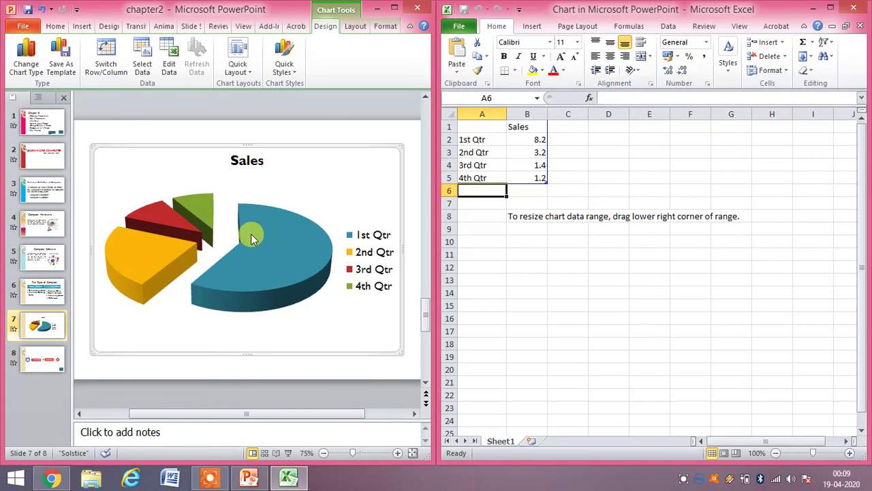
left_click_drag(467, 139, 538, 140)
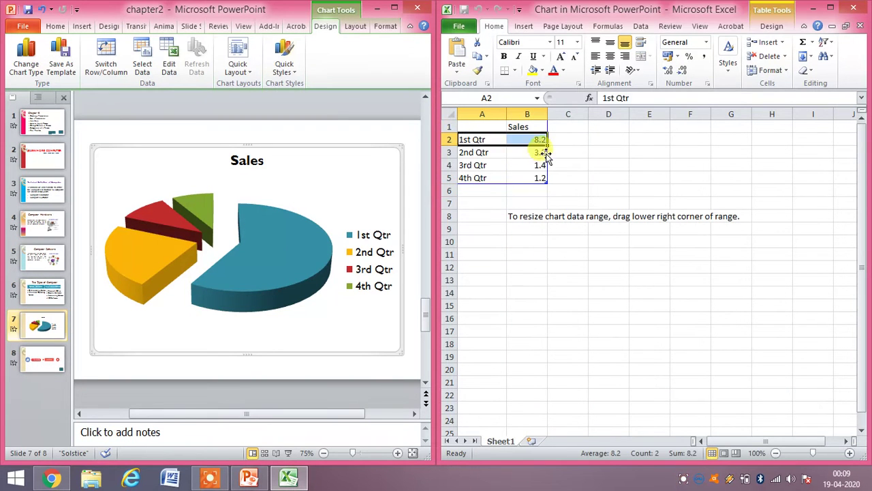
left_click(473, 140)
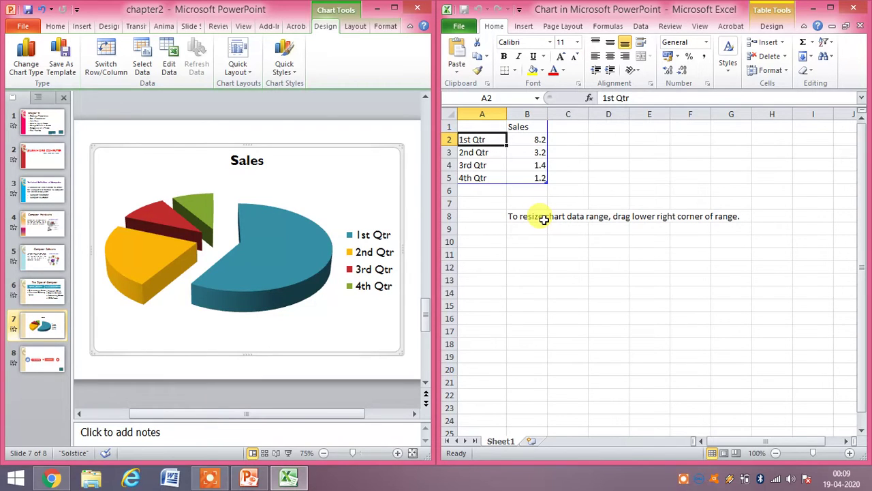
key("Right")
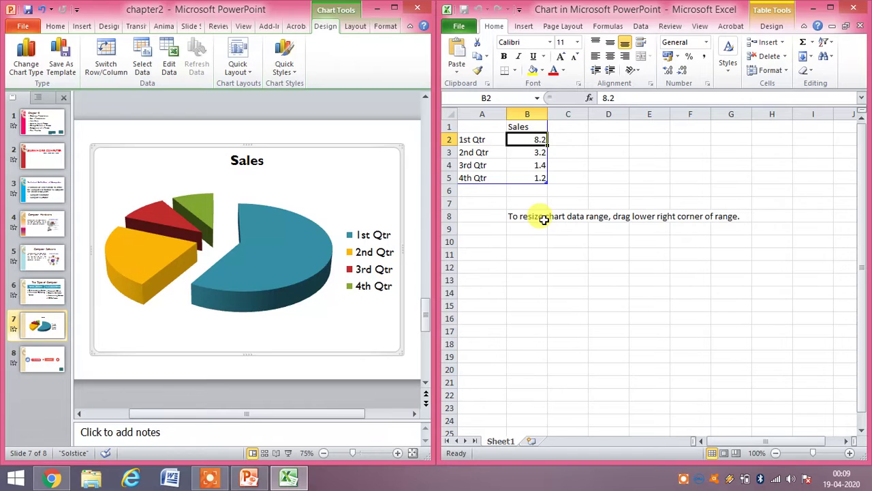
type("2000")
key("Return")
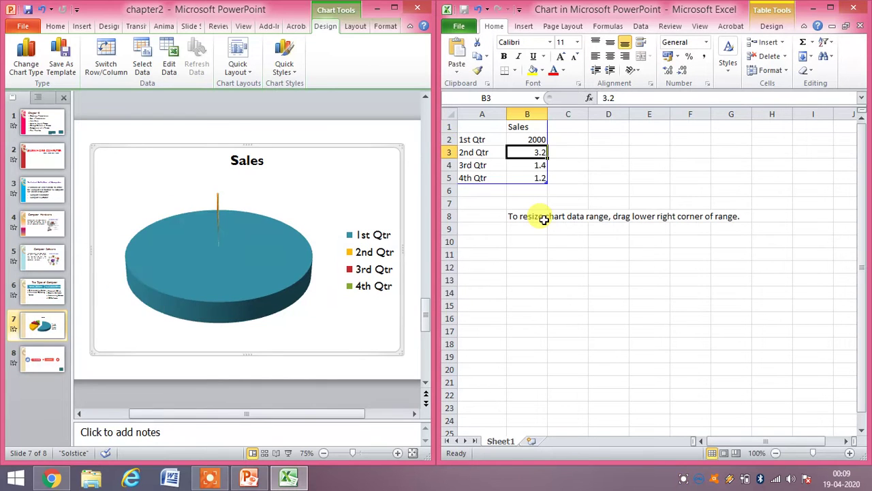
type("2500")
key("Return")
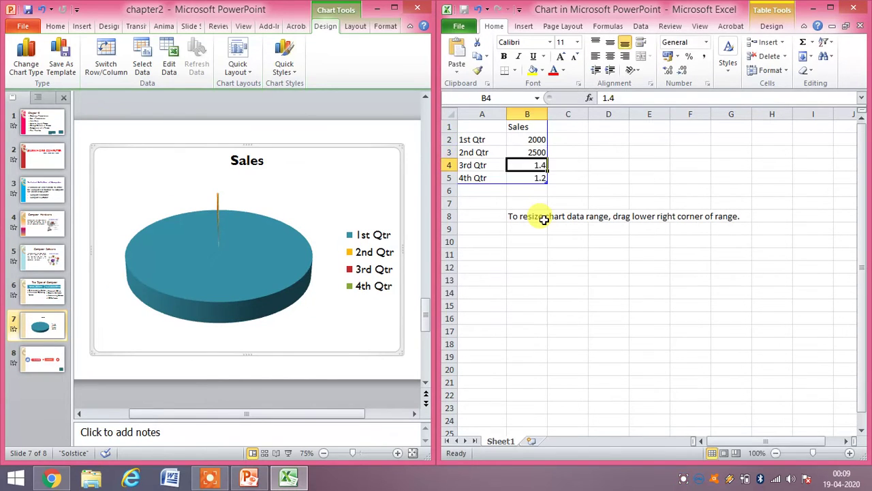
type("3000")
key("Return")
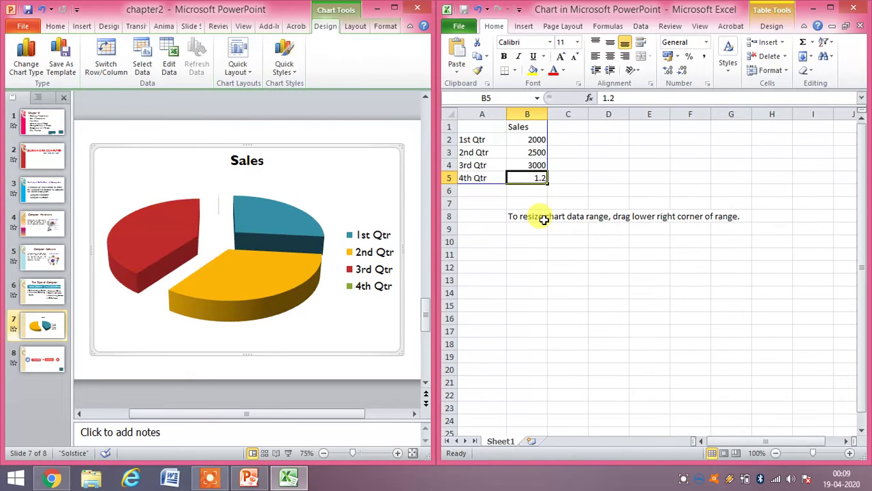
type("5000")
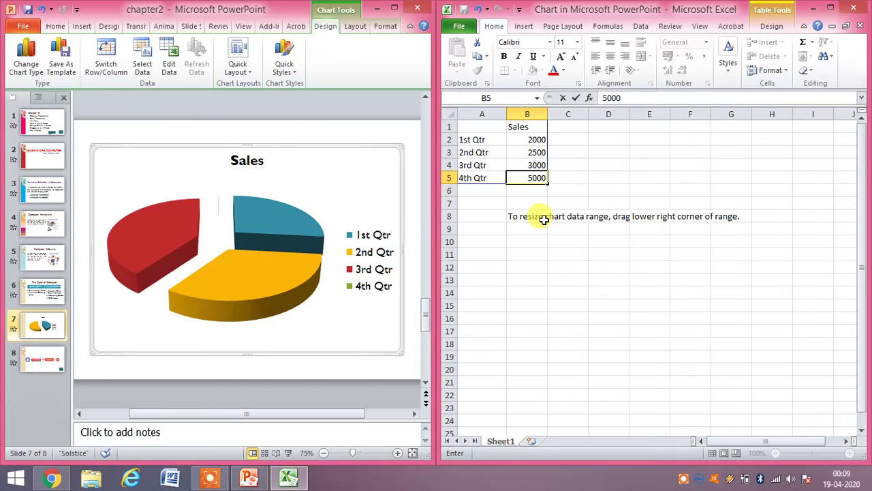
Commit 5000 for the 4th Qtr, enter 'Sales Report' in A1 and clear the Sales header in B1.
left_click(477, 139)
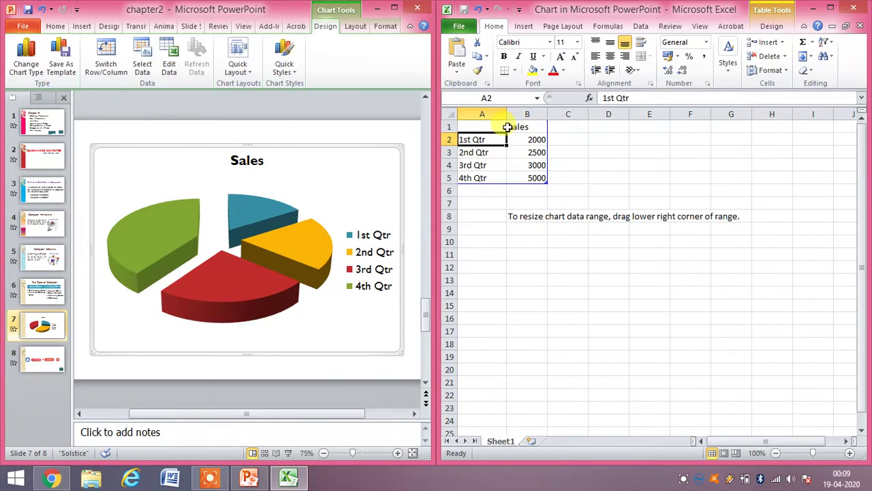
left_click_drag(504, 127, 527, 127)
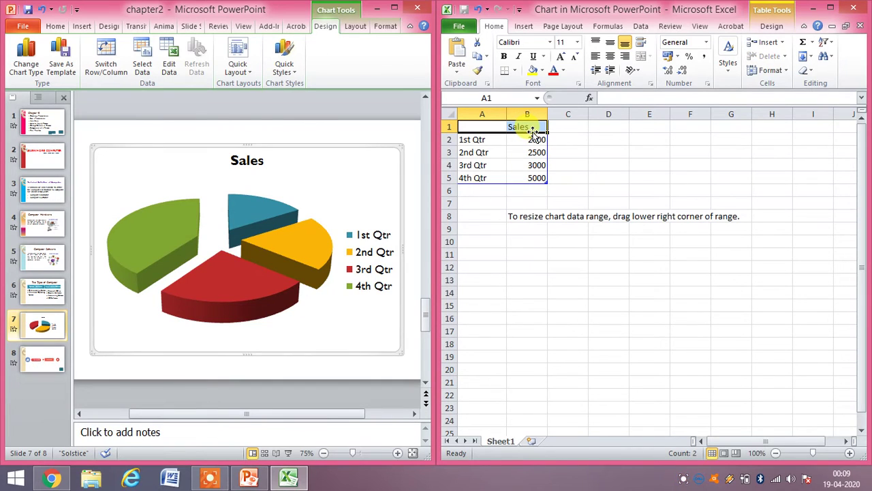
type("Sales")
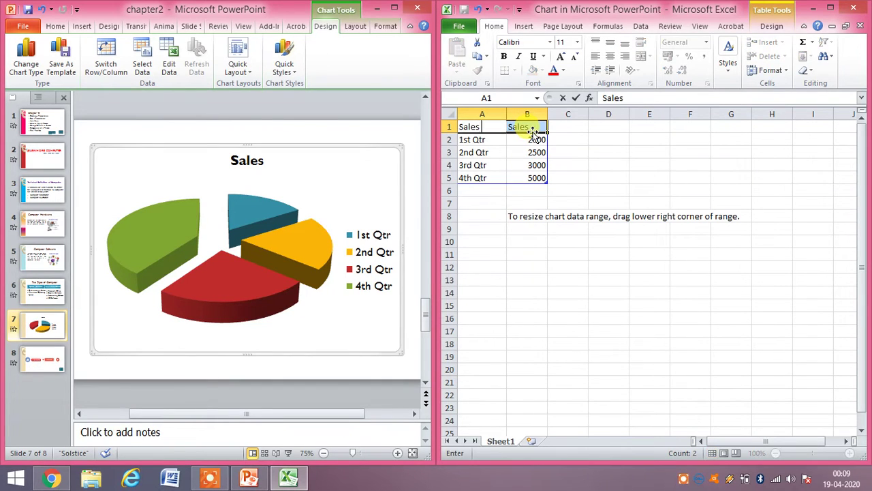
type("t")
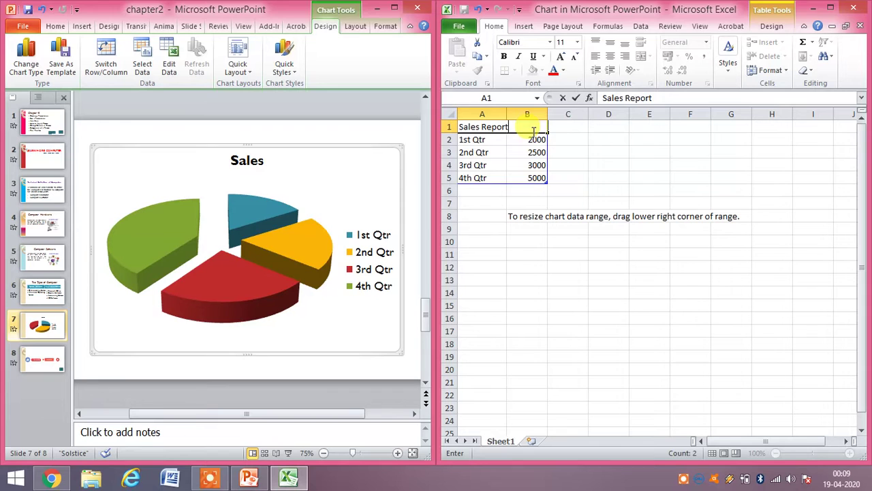
left_click(649, 164)
left_click(514, 126)
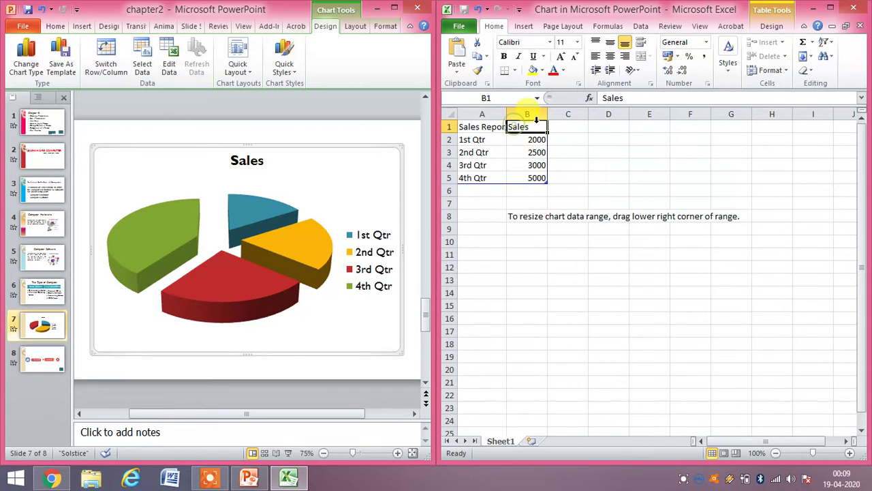
key("Delete")
Undo the Sales Report header so A1 and B1 fall back to the default column headers.
left_click_drag(486, 127, 513, 126)
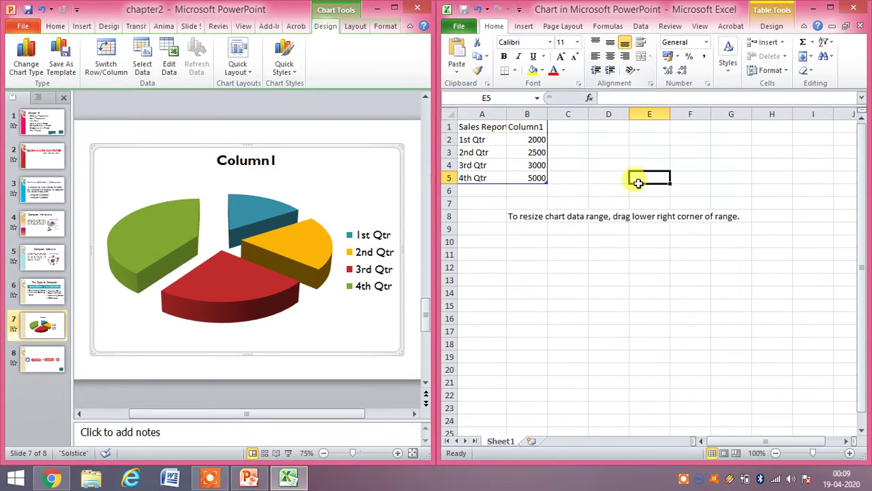
left_click(538, 126)
left_click(495, 127)
key("Right")
left_click(491, 128)
mouse_move(491, 128)
left_mouse_down()
mouse_move(487, 178)
mouse_move(619, 157)
mouse_move(518, 137)
left_mouse_up()
left_click(490, 127)
key("ctrl+z")
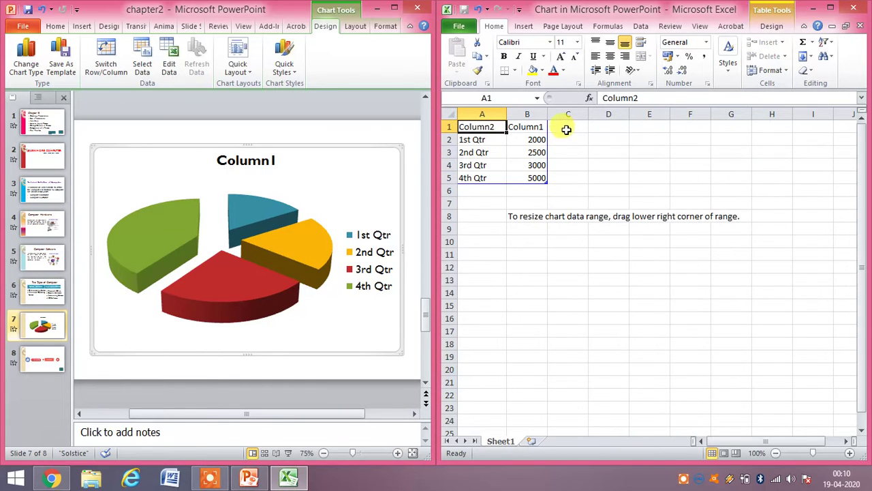
left_click(692, 176)
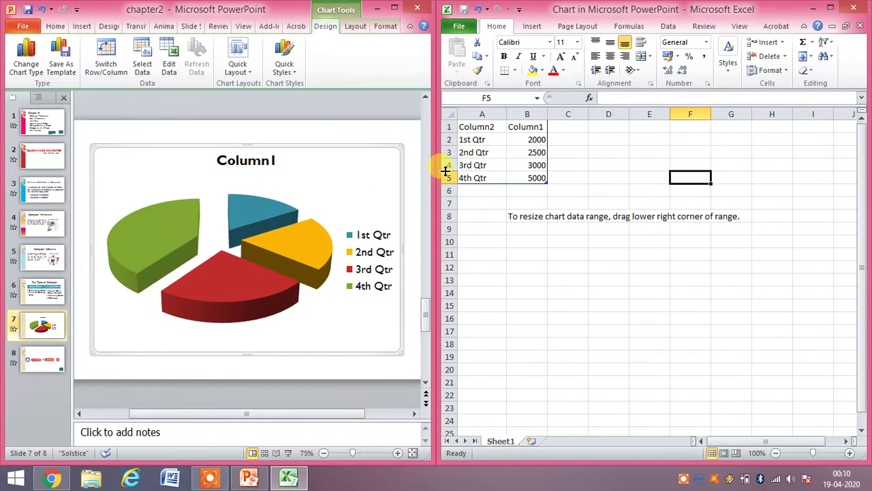
left_click(513, 126)
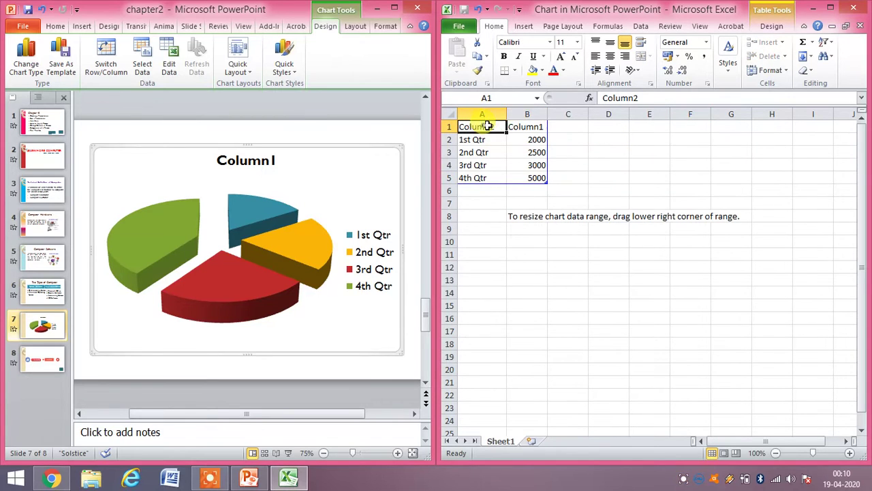
left_click_drag(489, 130, 525, 127)
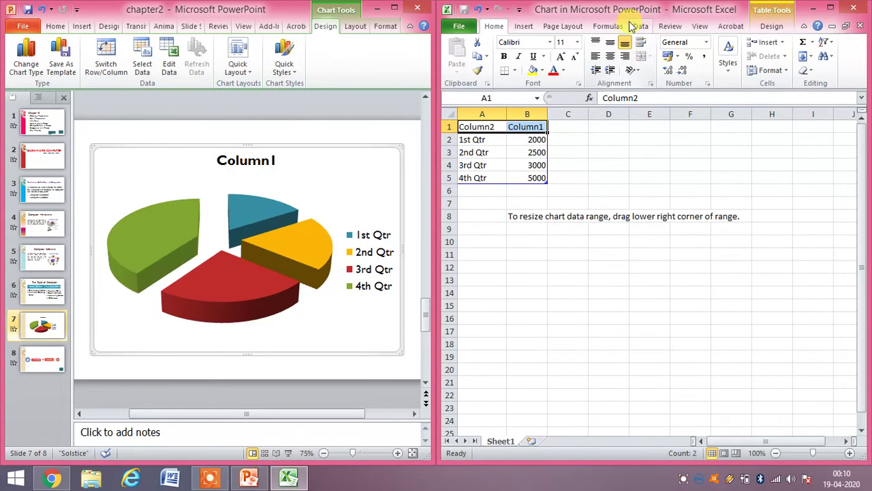
Close the chart data sheet and bring up Change Chart Type for the selected pie chart.
left_click(608, 26)
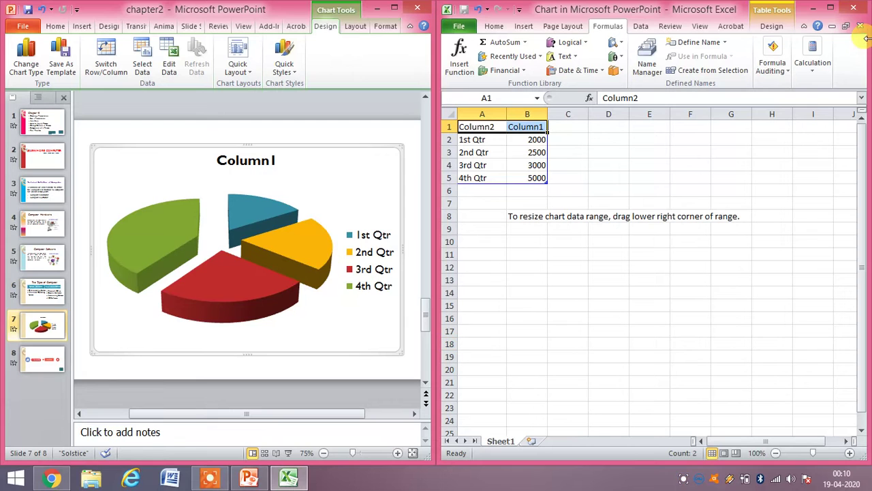
left_click(854, 7)
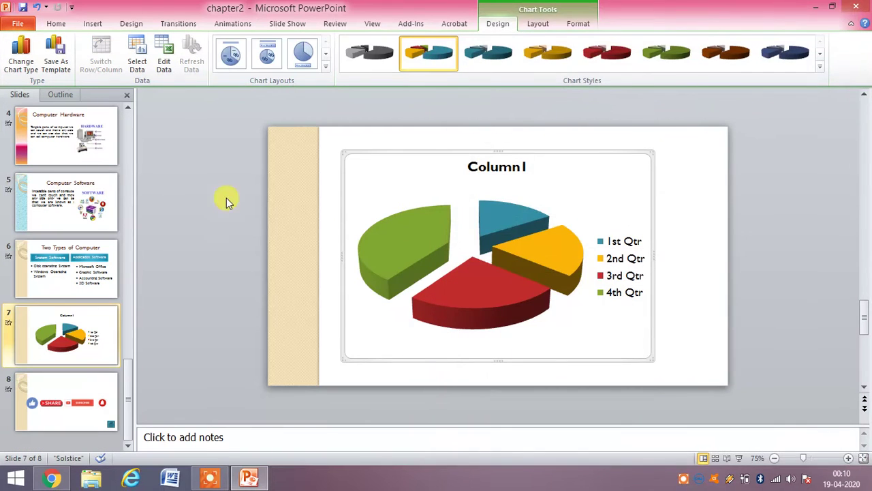
left_click(692, 315)
left_click(561, 223)
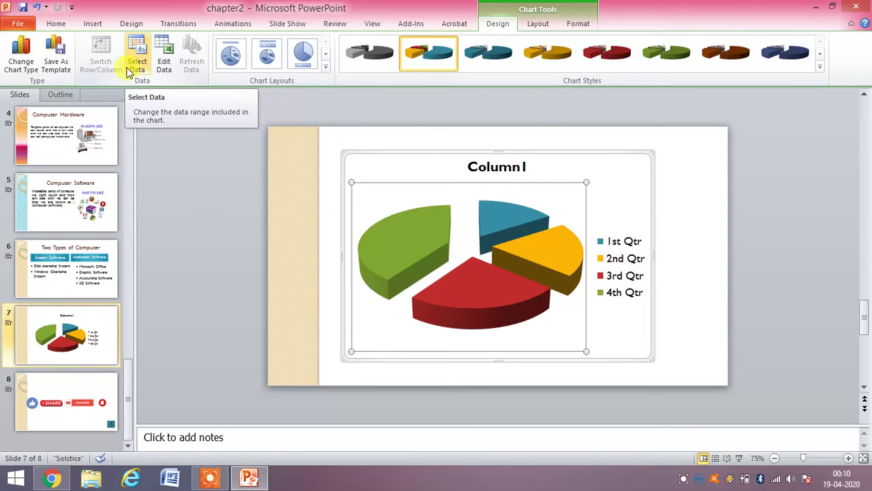
left_click(17, 63)
Convert the pie chart to a clustered column chart, then to a line chart.
left_click(366, 172)
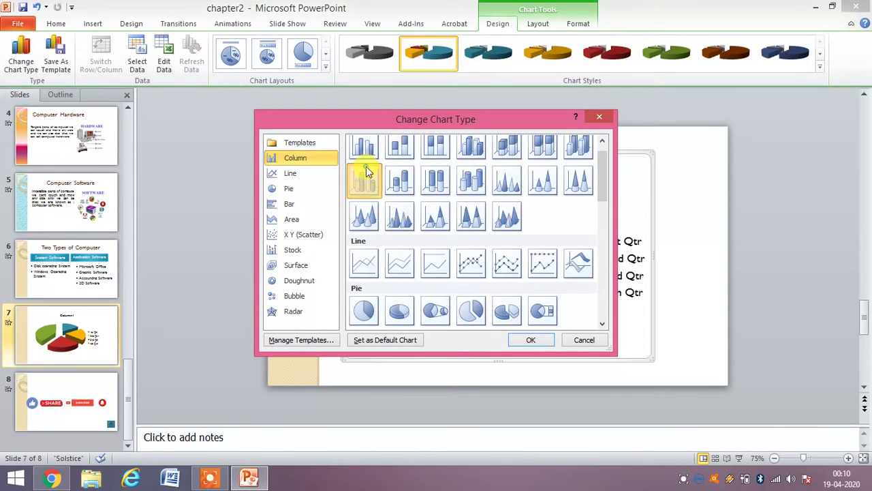
left_click(531, 340)
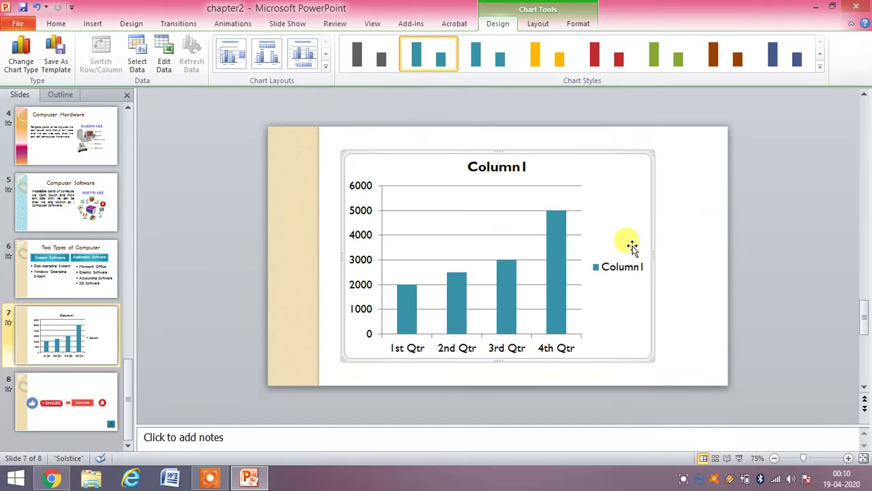
left_click(20, 53)
left_click(279, 173)
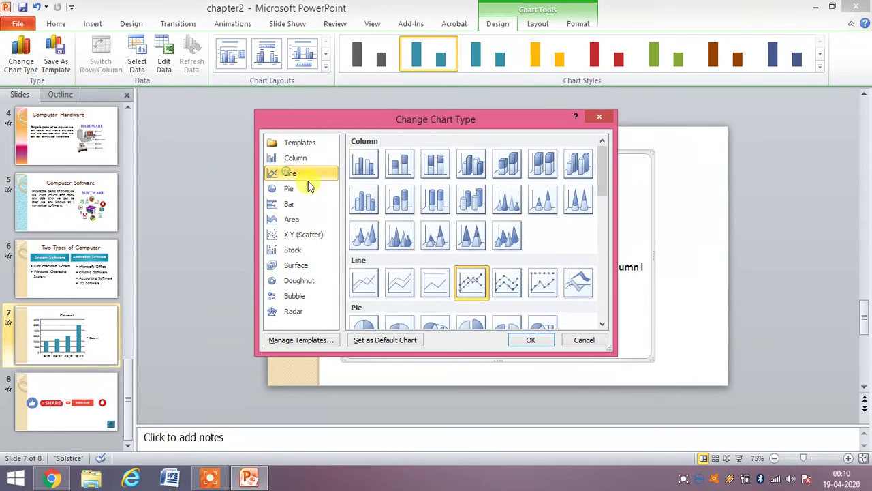
left_click(368, 285)
left_click(530, 340)
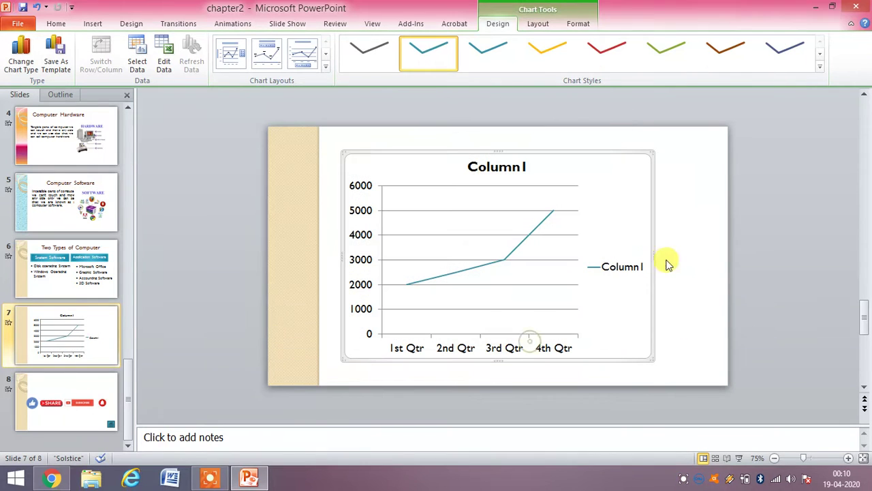
Select the line chart and delete it from slide 7.
left_click(685, 213)
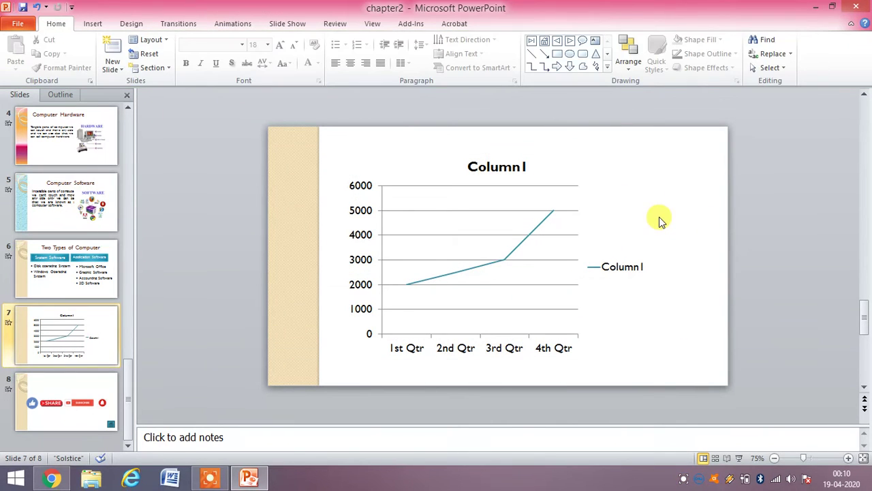
left_click(621, 225)
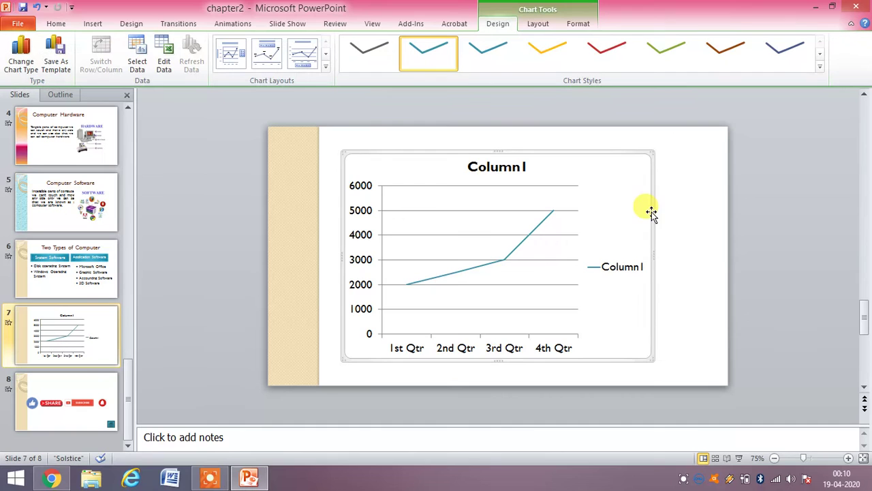
key("Delete")
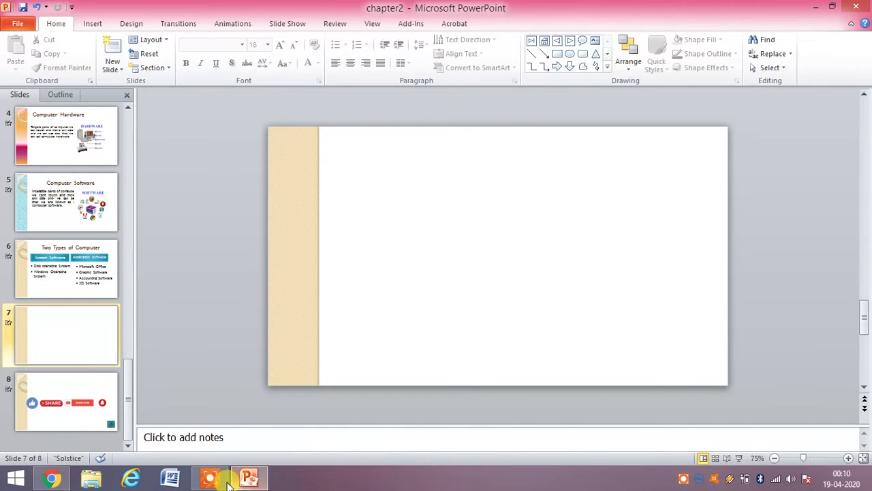
With slide 7 left empty, switch the ribbon to the Insert commands.
left_click(210, 477)
left_click(479, 462)
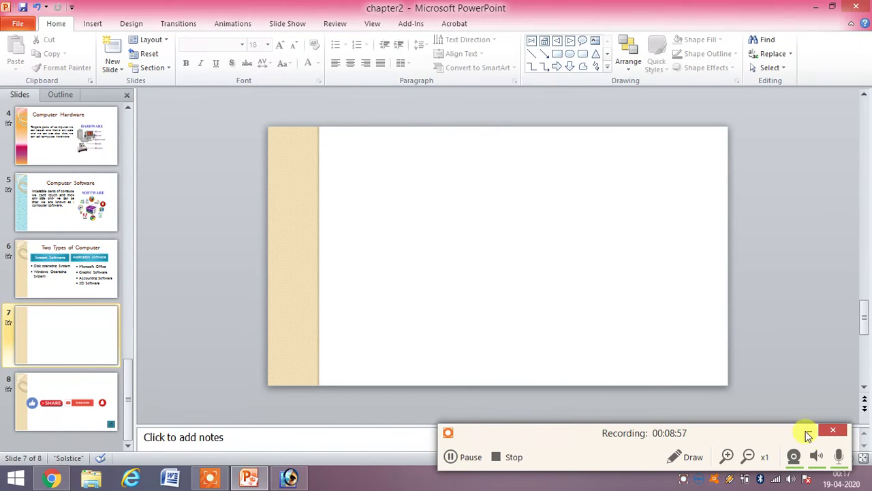
left_click(806, 431)
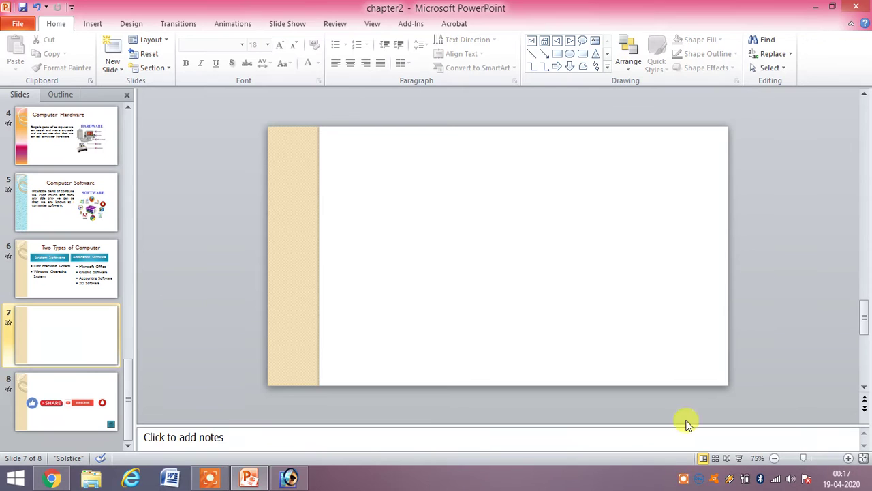
left_click(93, 27)
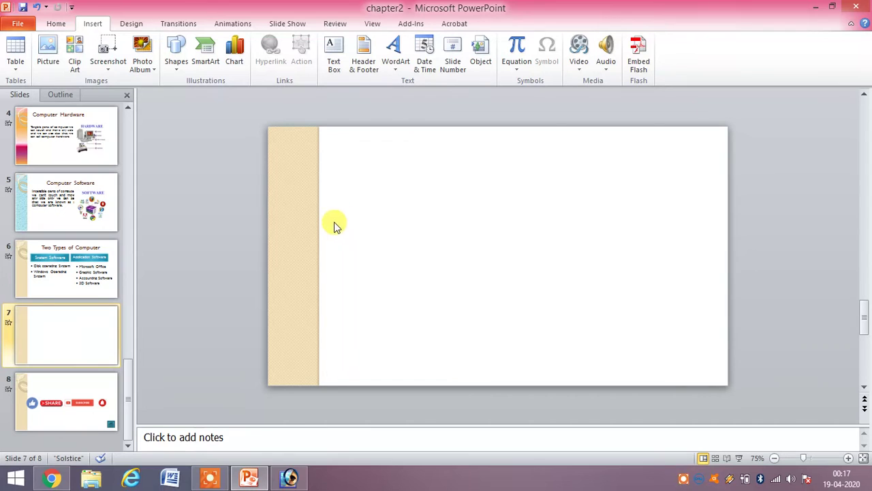
Insert WordArt in the chosen style and type 'Open File' as its text.
left_click(396, 51)
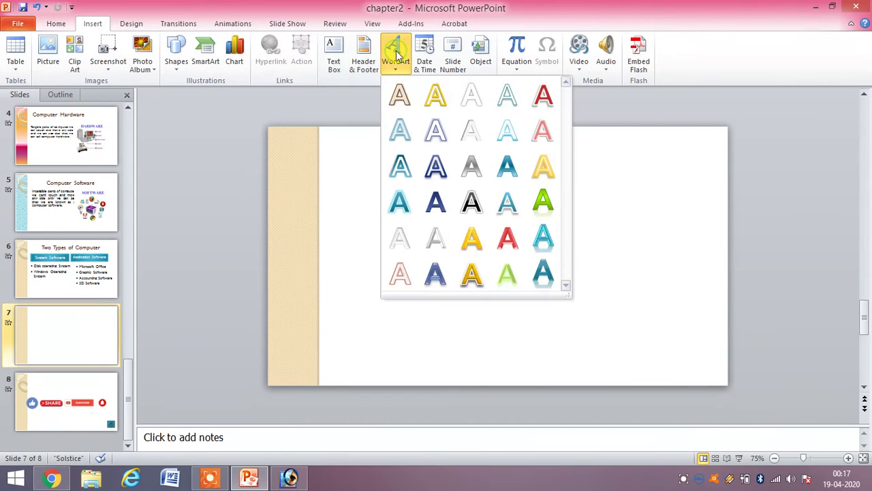
left_click(400, 102)
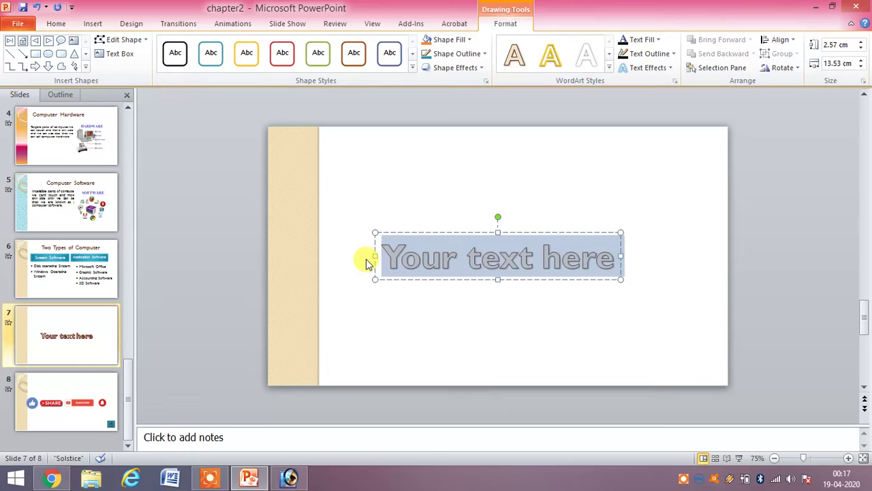
type("Enter ")
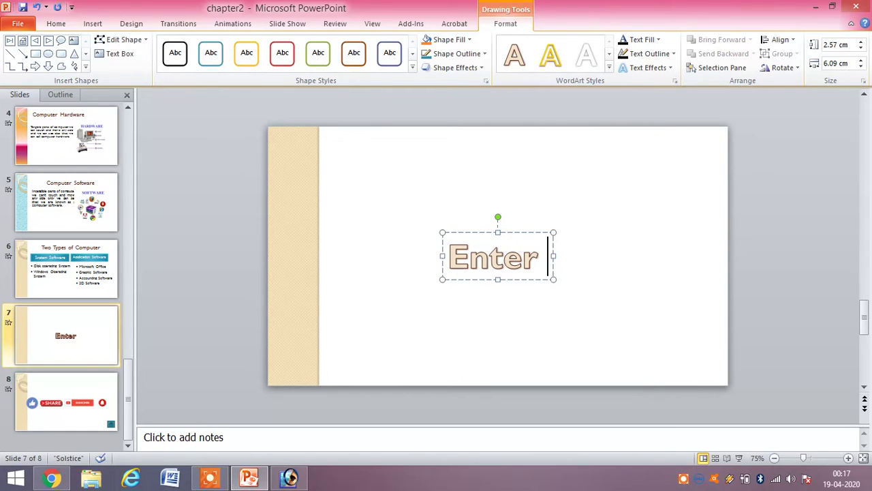
type("Ne")
key("BackSpace")
type("ext")
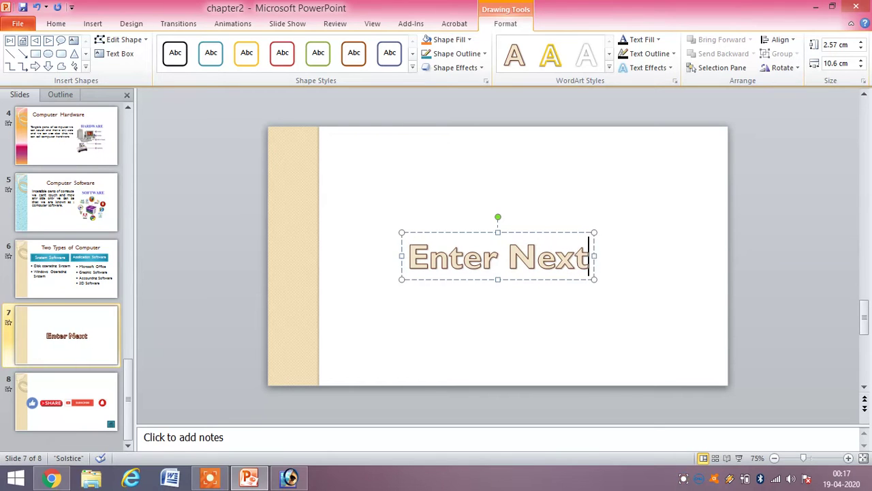
key("BackSpace")
key("BackSpace")
key("BackSpace")
key("BackSpace")
type("New")
key("BackSpace")
key("BackSpace")
key("BackSpace")
key("BackSpace")
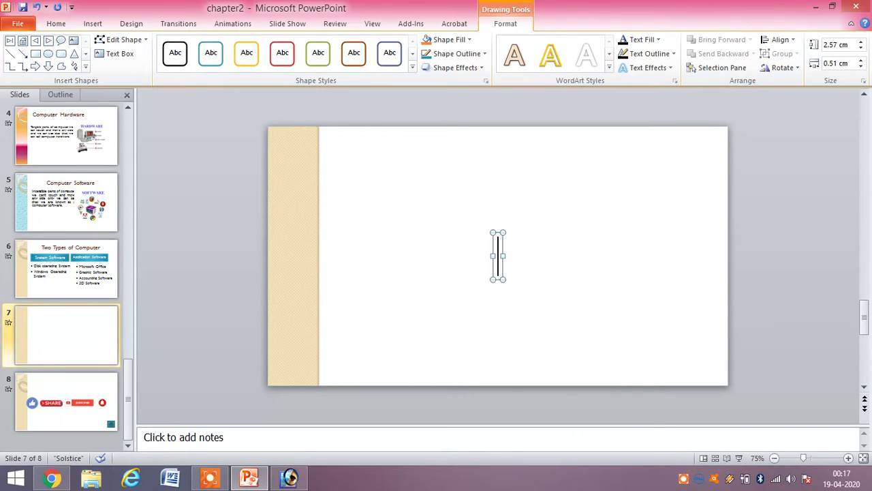
type("Oper")
key("BackSpace")
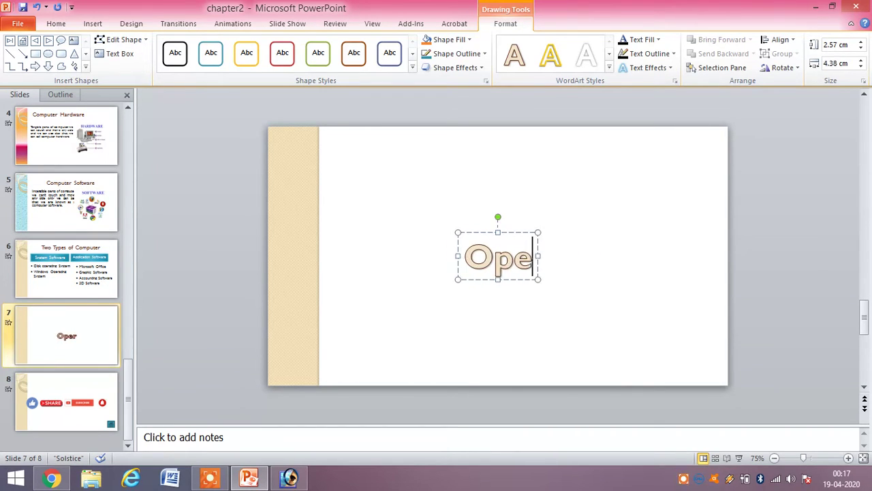
type("n Fil")
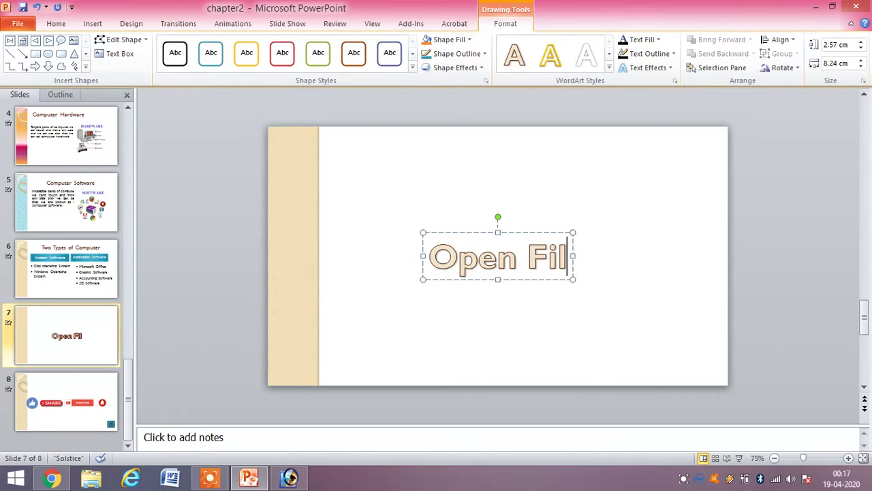
type("e")
Select the finished Open File WordArt on slide 7.
left_click(531, 182)
left_click(488, 249)
left_click(378, 212)
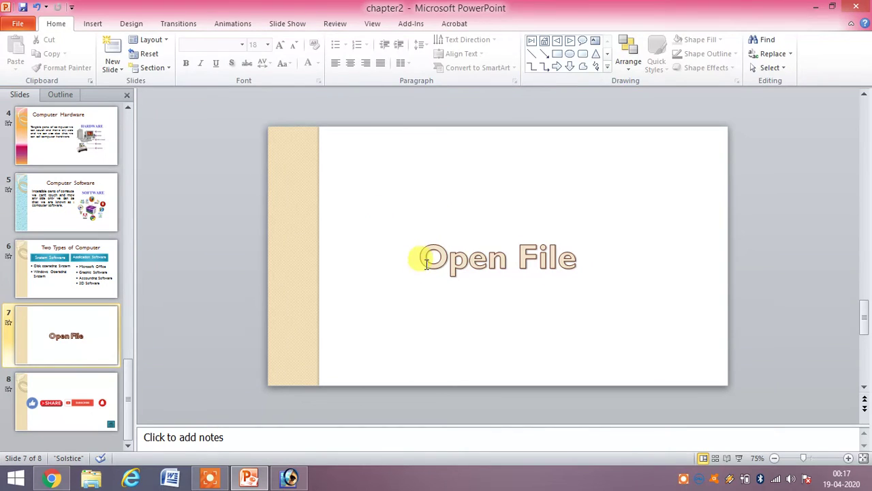
left_click(425, 262)
left_click(93, 24)
Hyperlink the Open File WordArt to the chapter2 presentation in the ppt class folder.
left_click(274, 67)
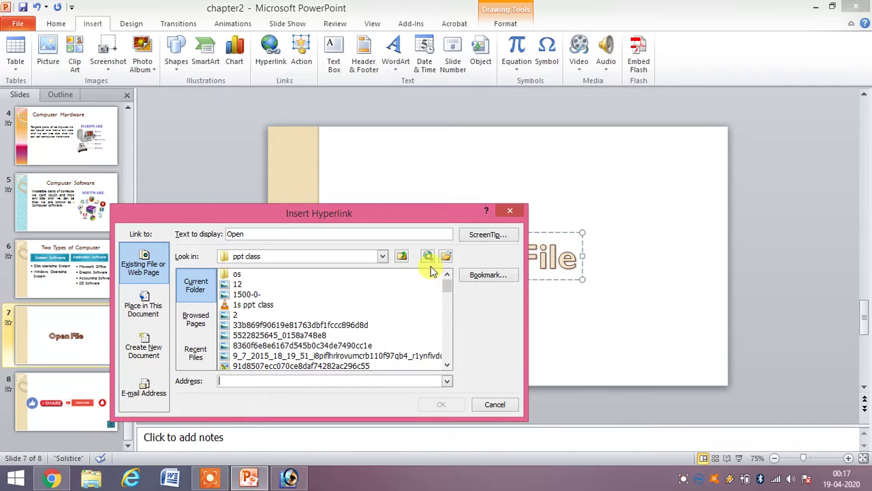
left_click(382, 258)
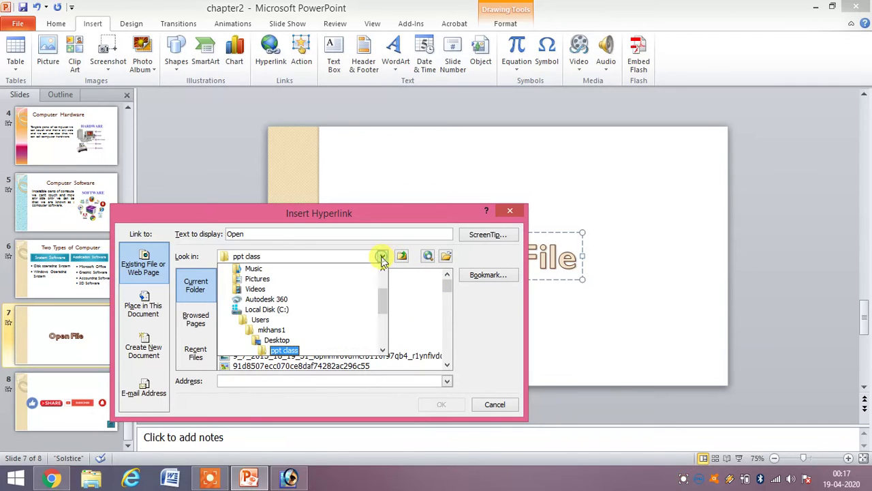
left_click(285, 351)
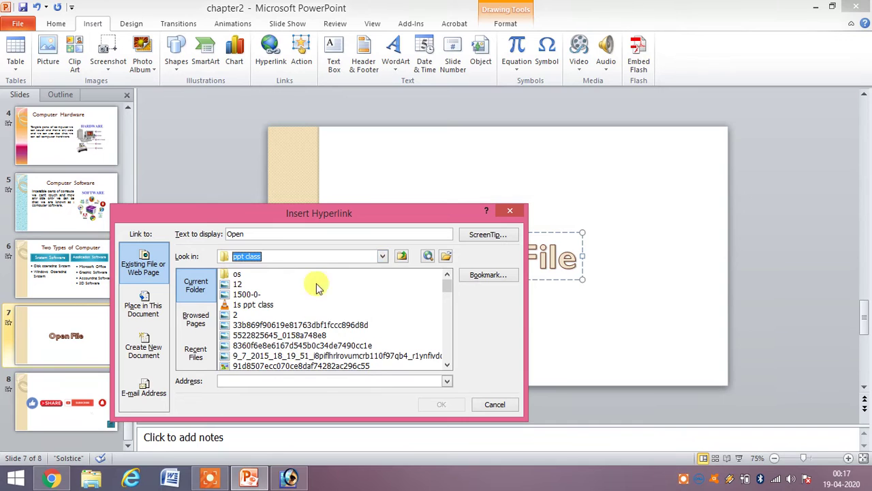
left_click_drag(448, 290, 447, 313)
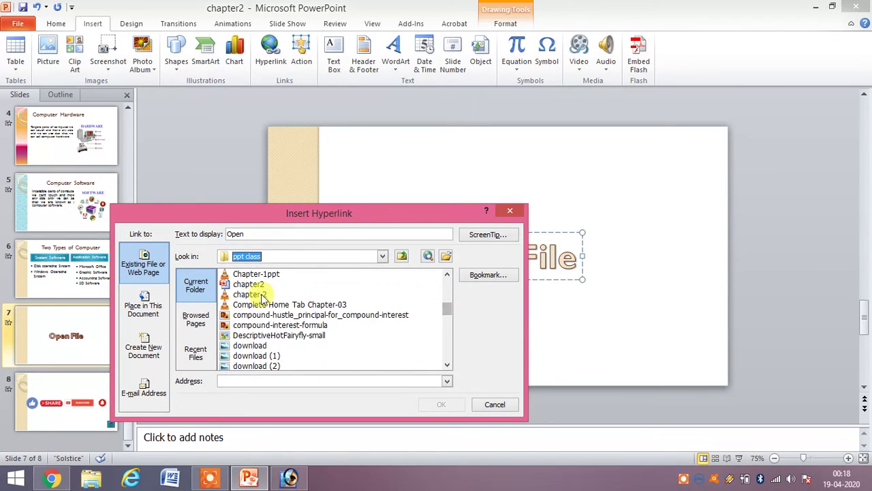
left_click(248, 284)
left_click(442, 405)
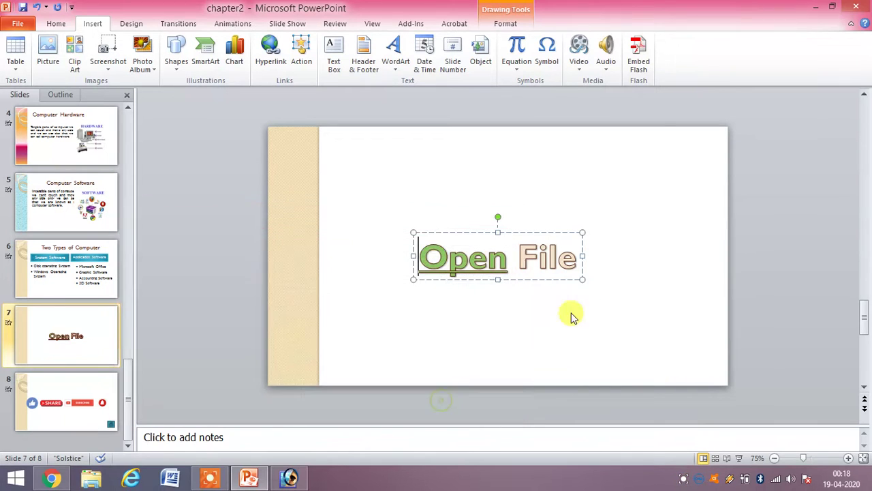
Select the Open File text, then clear the selection and deselect the text box.
left_click(432, 256)
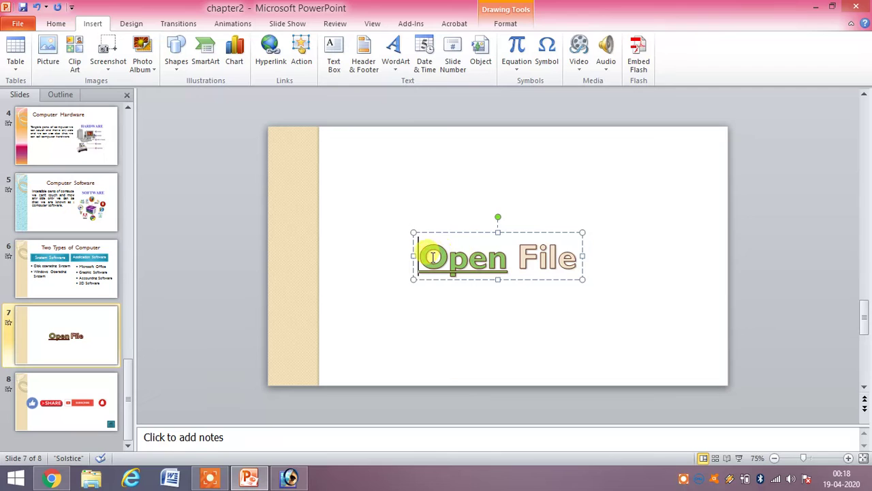
left_click_drag(432, 256, 572, 263)
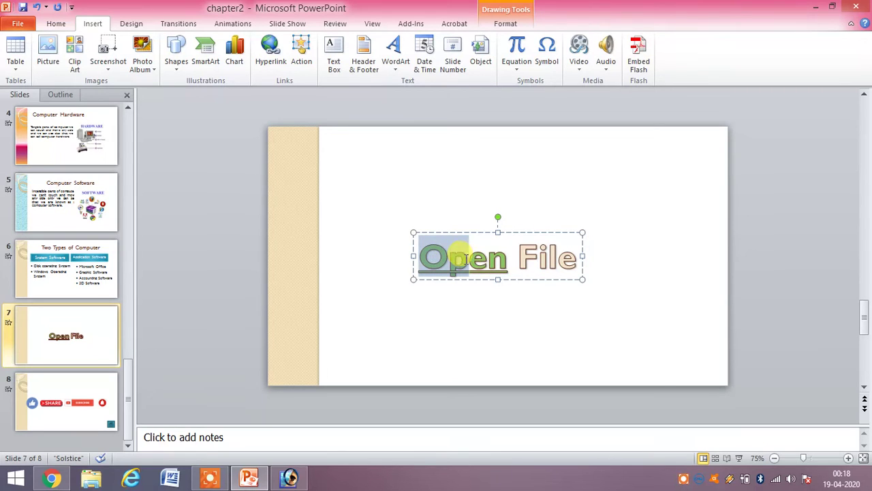
left_click(487, 259)
left_click(493, 319)
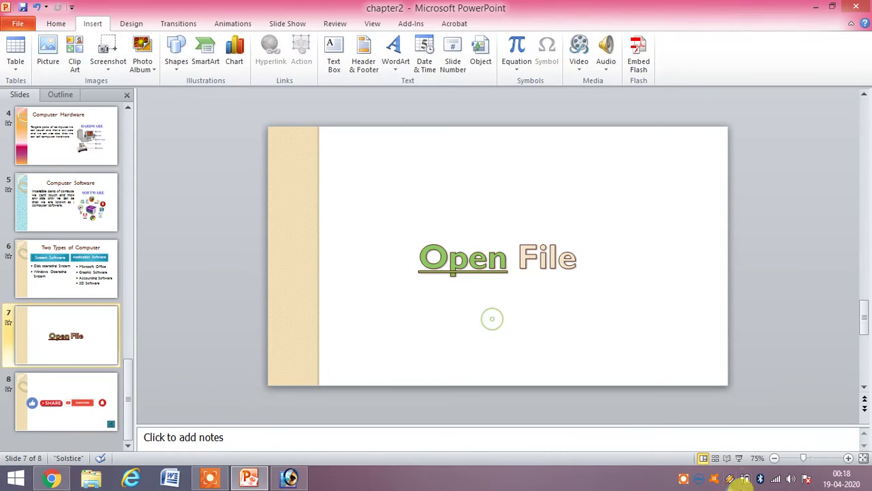
Run the slide show from slide 7 and follow the Open link to chapter2's Chapter -5 slide.
left_click(739, 458)
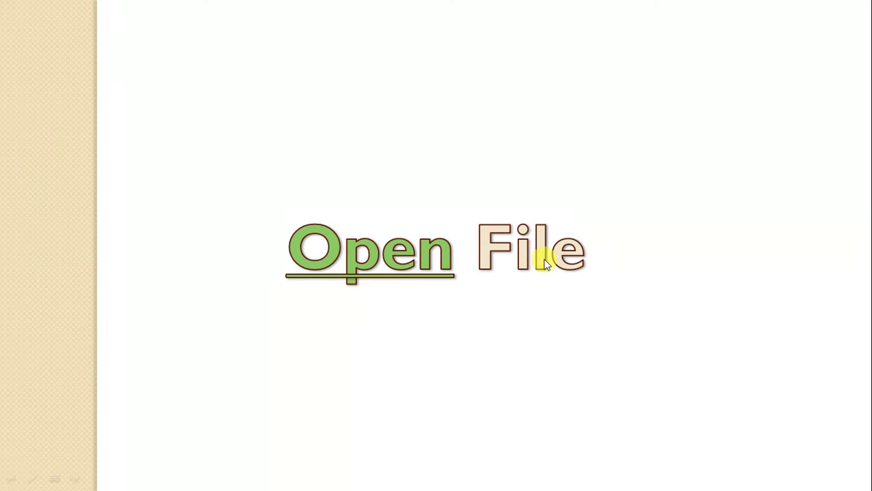
left_click(368, 244)
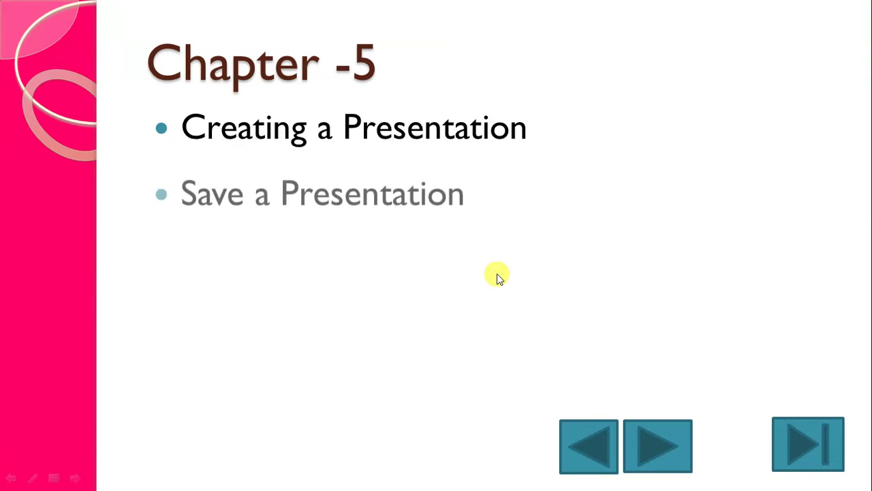
End the show, return to slide 7, and set the Open text's click action to None.
key("Escape")
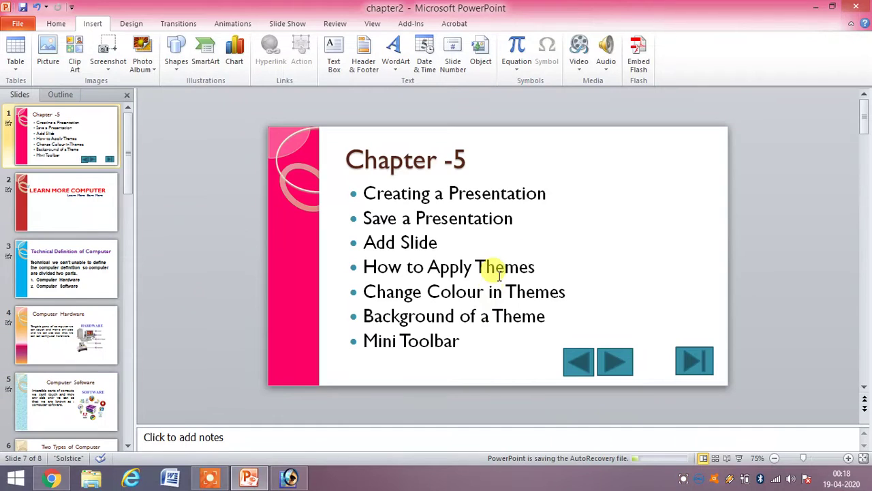
scroll(112, 282, "down", 2)
scroll(110, 283, "down", 3)
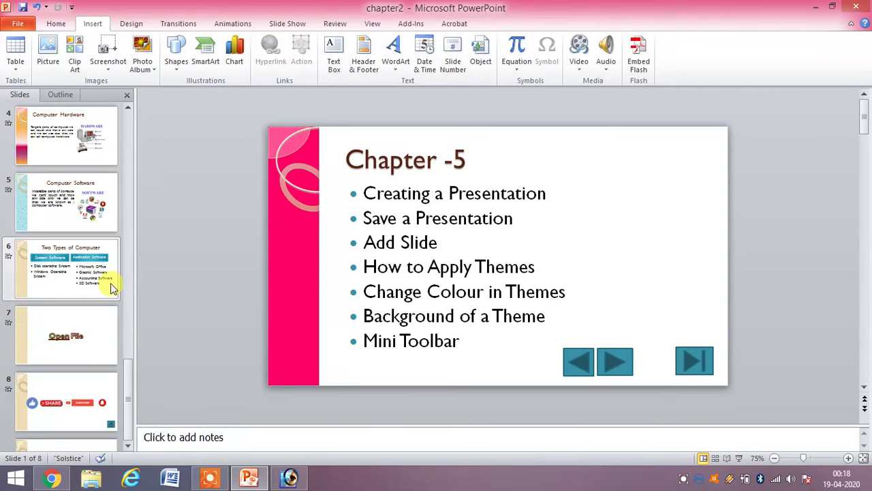
left_click(74, 332)
left_click(463, 261)
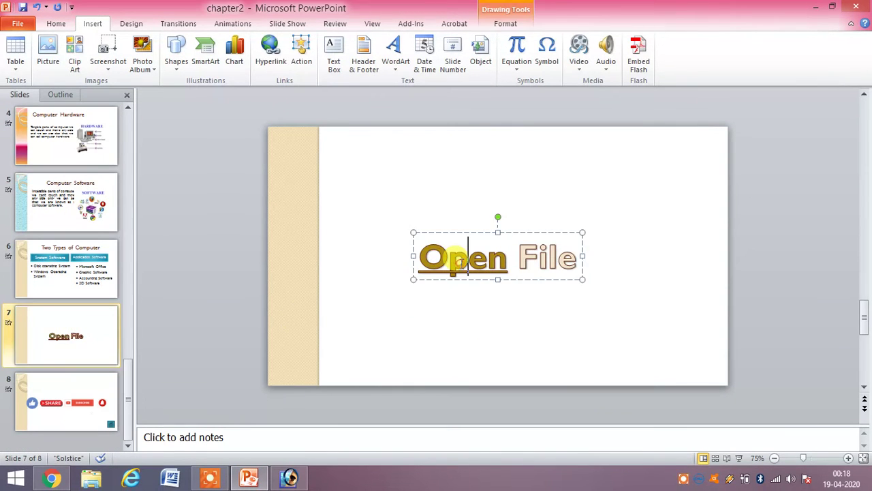
key("shift+F10")
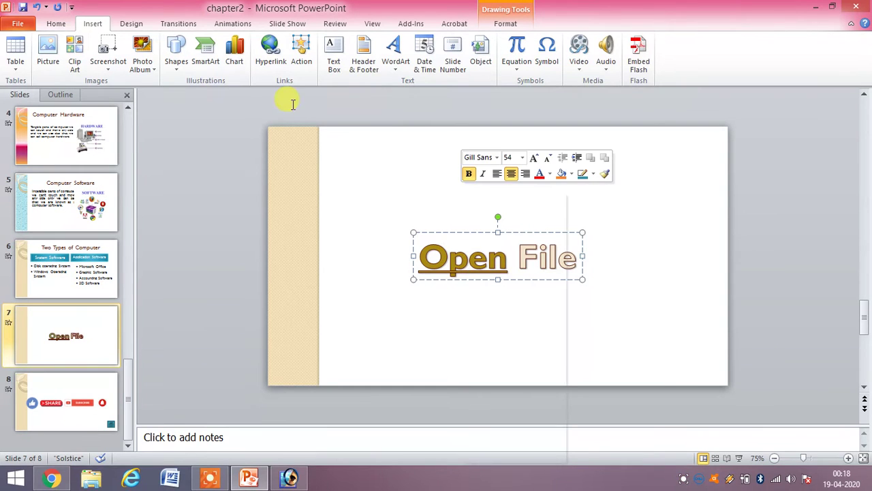
left_click(298, 56)
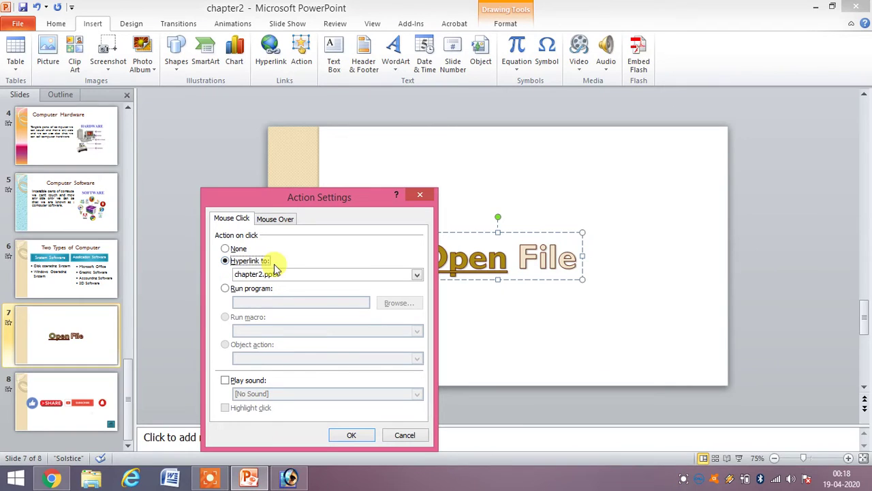
left_click(235, 249)
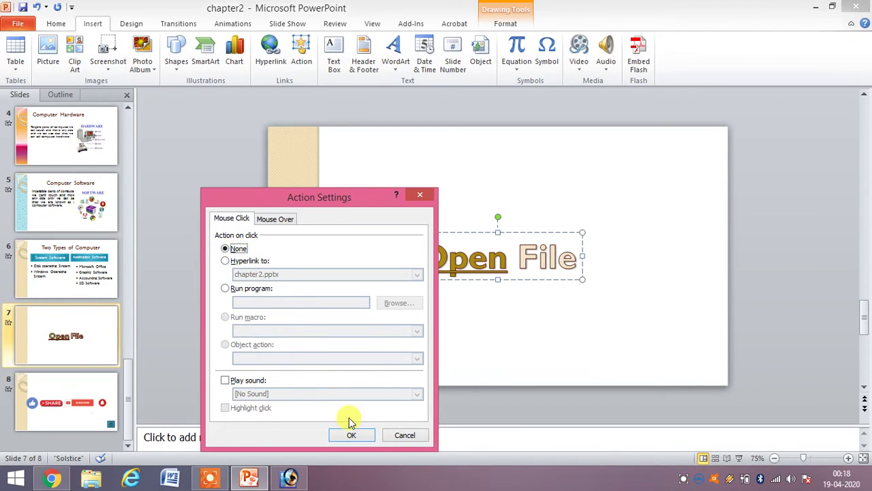
left_click(349, 434)
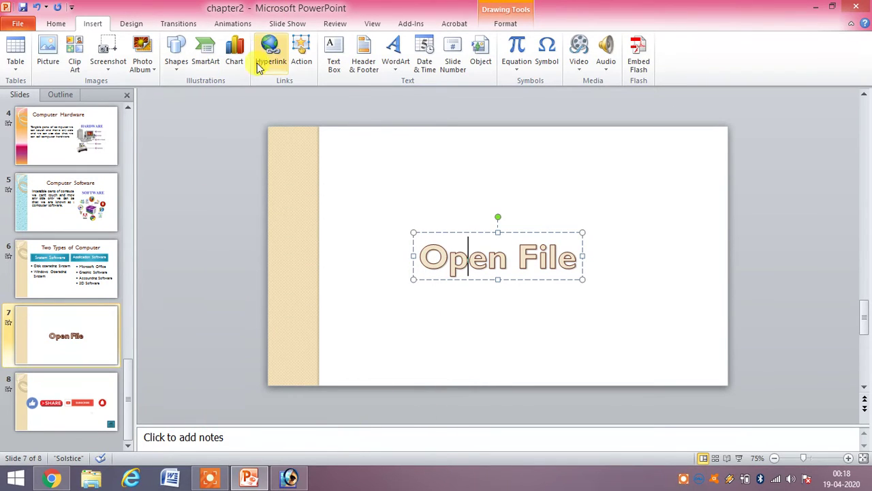
Delete the Open File text box so slide 7 is empty.
left_click(413, 181)
left_click(449, 242)
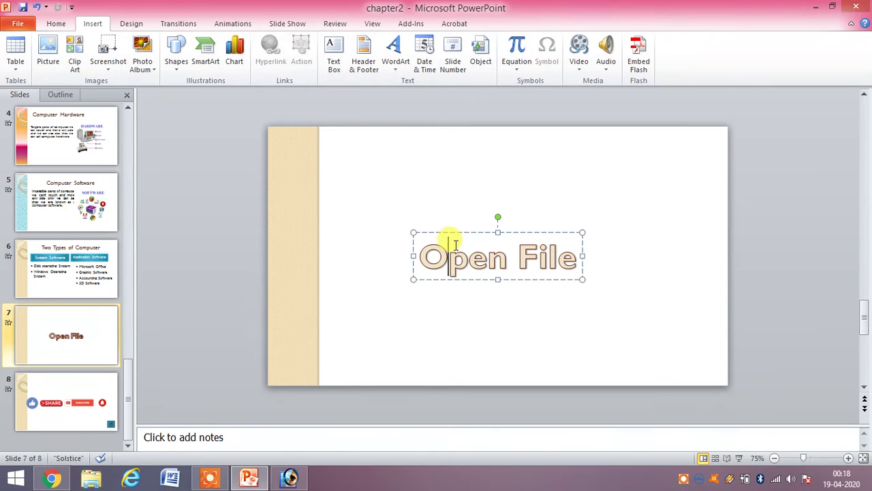
left_click(463, 233)
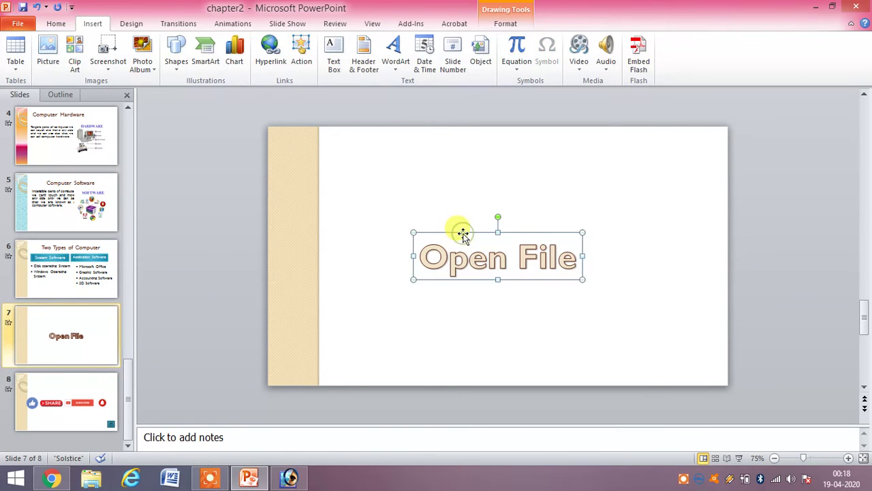
key("Delete")
Draw a trial text box containing 'sddf', drag it lower, then delete it.
left_click(331, 61)
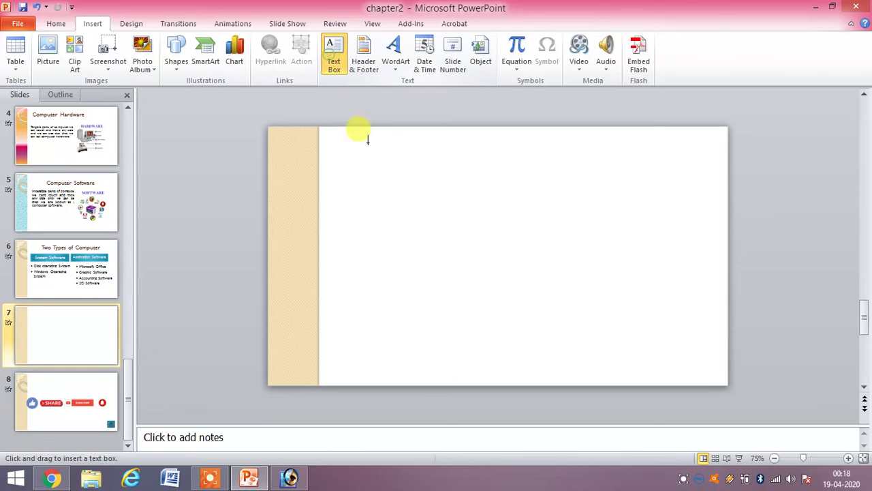
left_click_drag(335, 147, 705, 198)
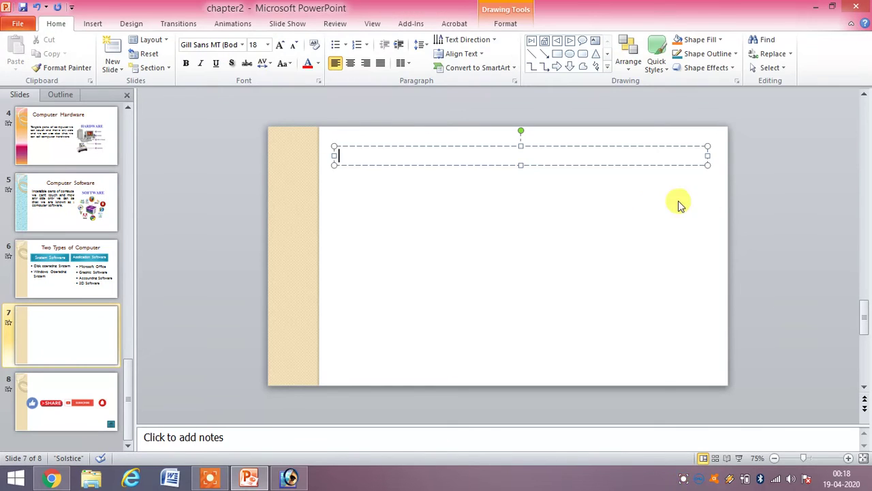
type("sddf")
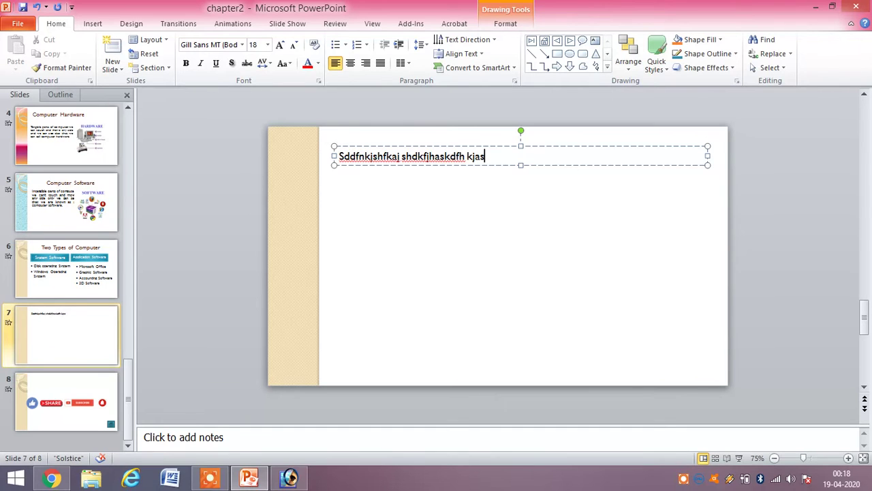
left_click_drag(605, 167, 600, 321)
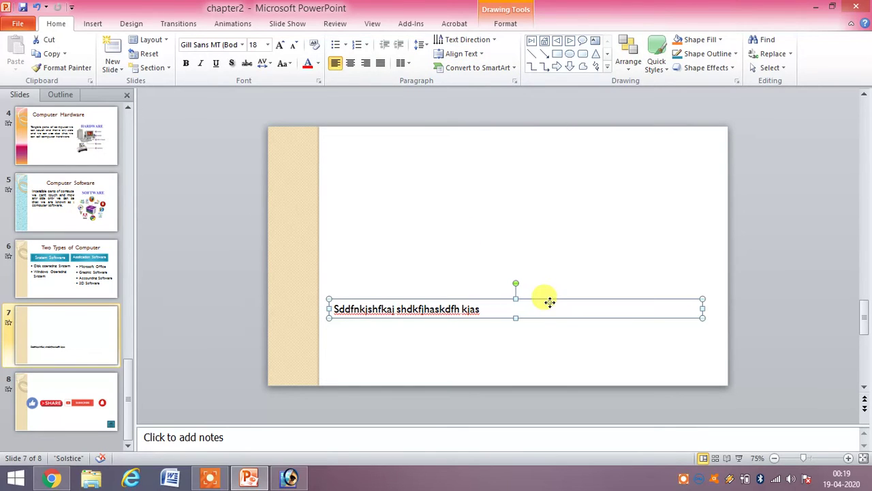
key("Delete")
left_click(94, 25)
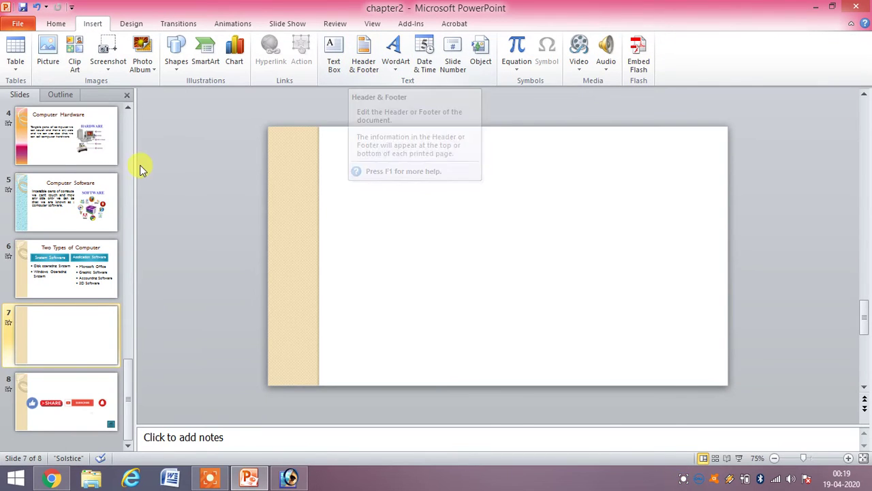
scroll(140, 168, "up", 4)
Delete the blank slide 7 thumbnail, leaving seven slides, then view slide 3.
scroll(81, 129, "up", 2)
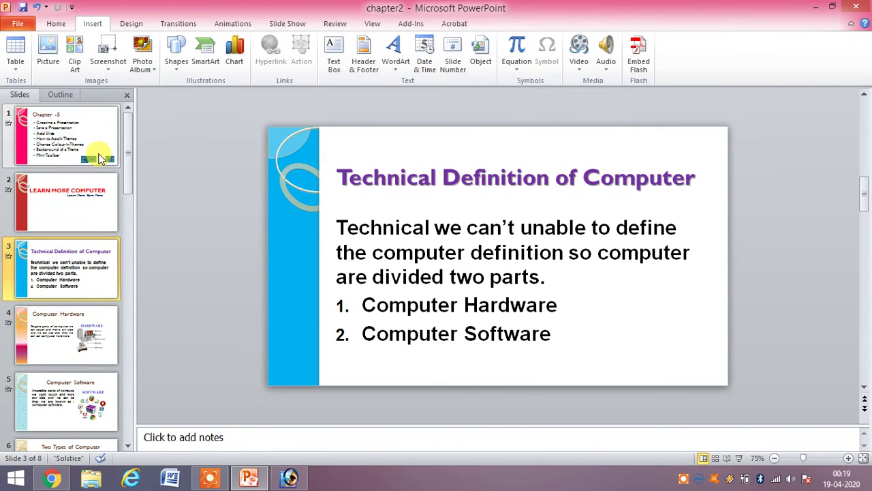
scroll(99, 163, "down", 3)
left_click(93, 355)
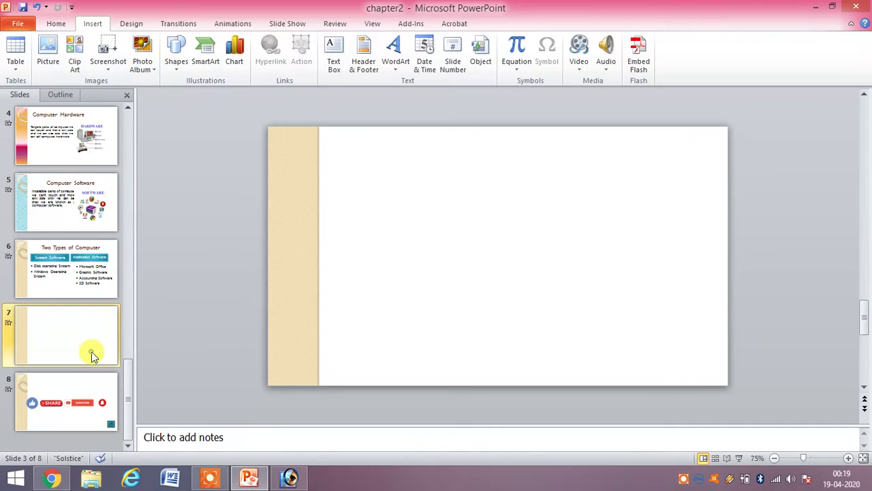
key("Delete")
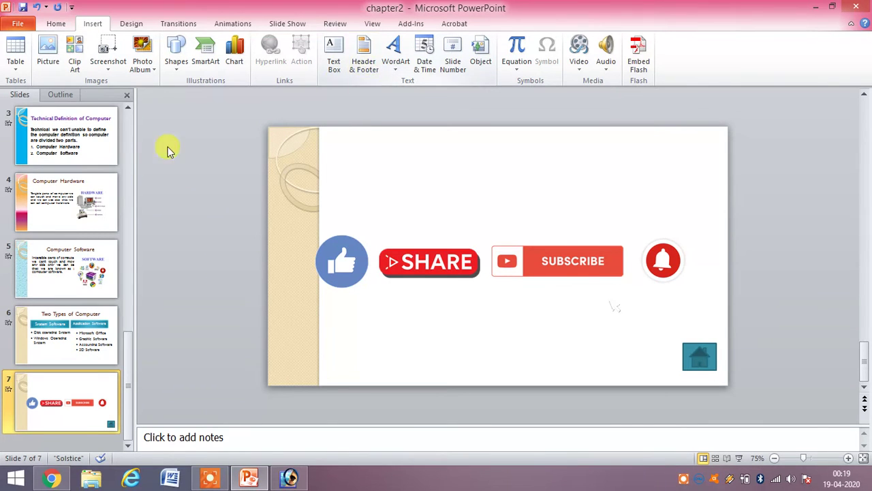
left_click(39, 138)
scroll(82, 171, "up", 2)
On the Chapter -5 slide, add an automatically updating date in 19 April 2020 format.
left_click(61, 121)
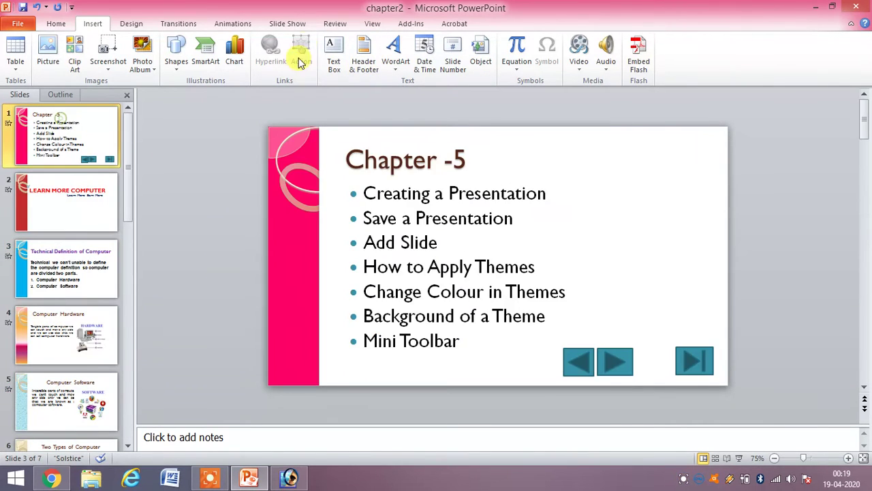
left_click(365, 66)
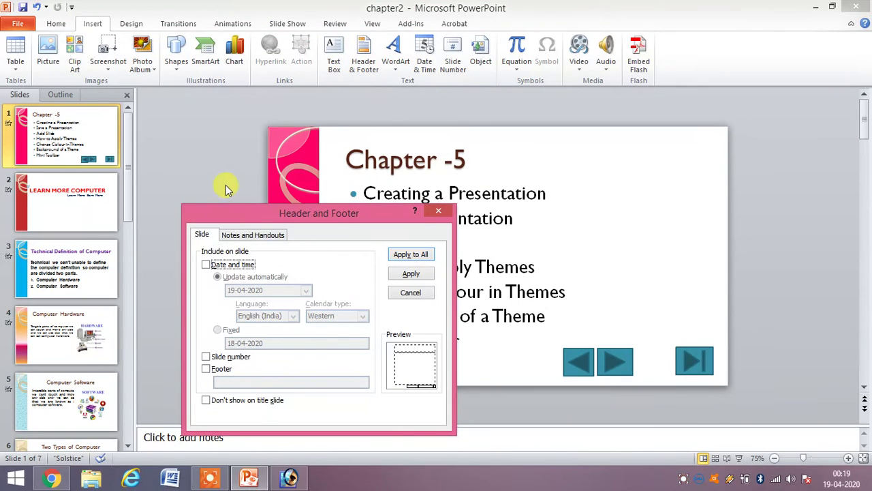
left_click_drag(253, 212, 245, 116)
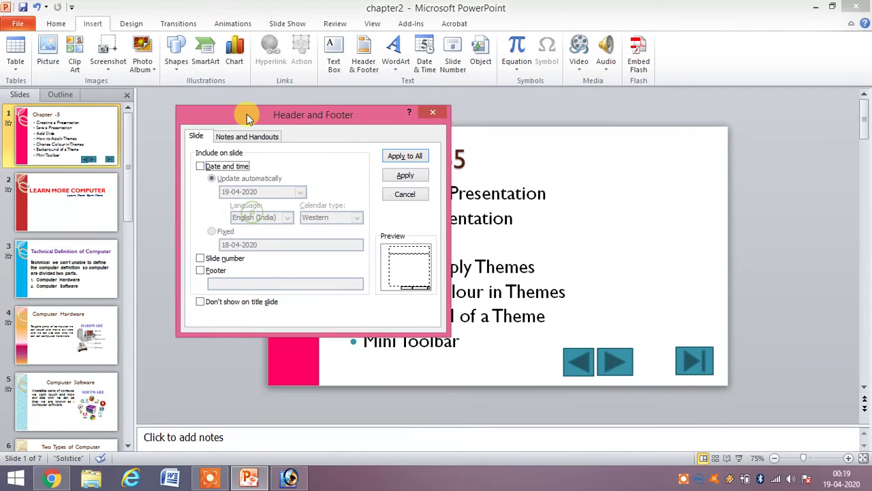
left_click(203, 170)
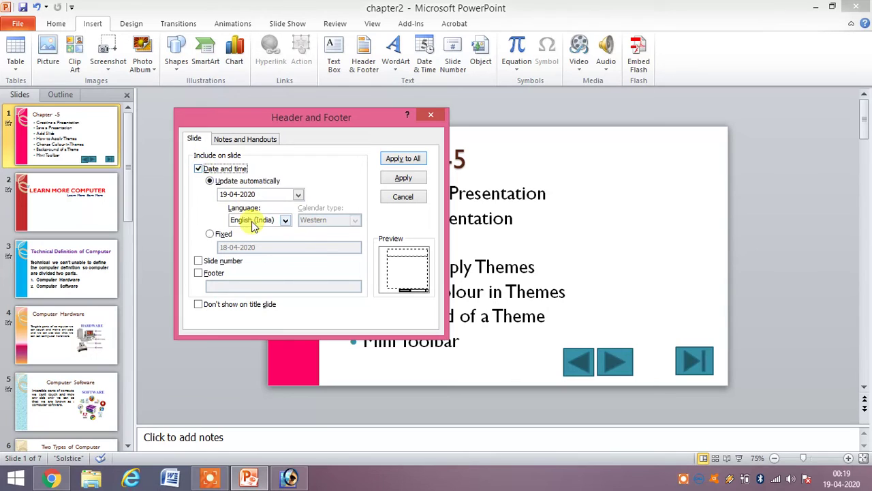
left_click(298, 195)
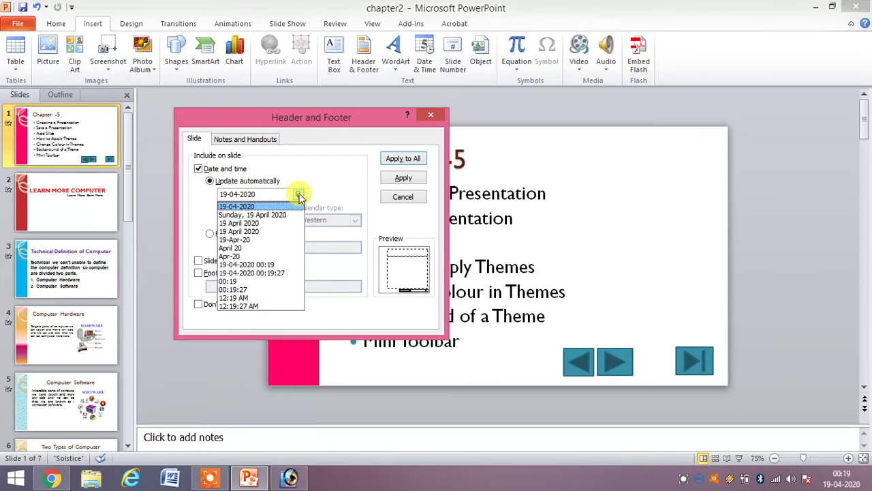
left_click(242, 229)
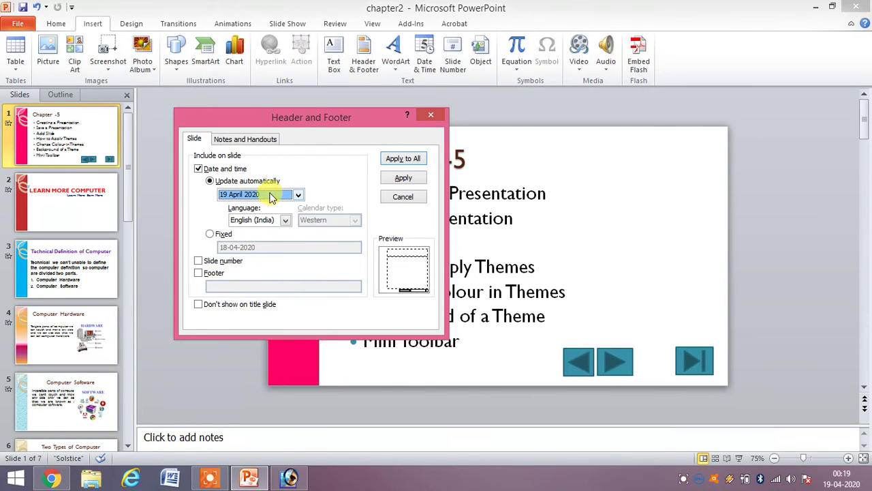
left_click(209, 233)
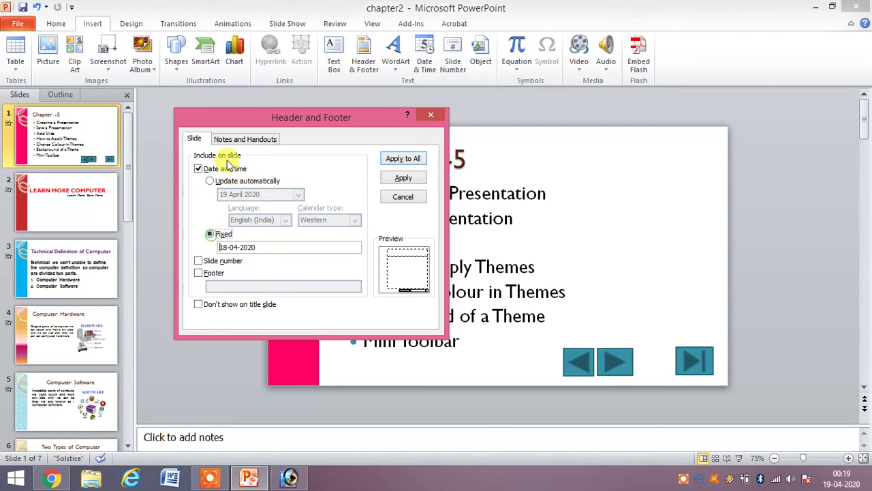
left_click(209, 182)
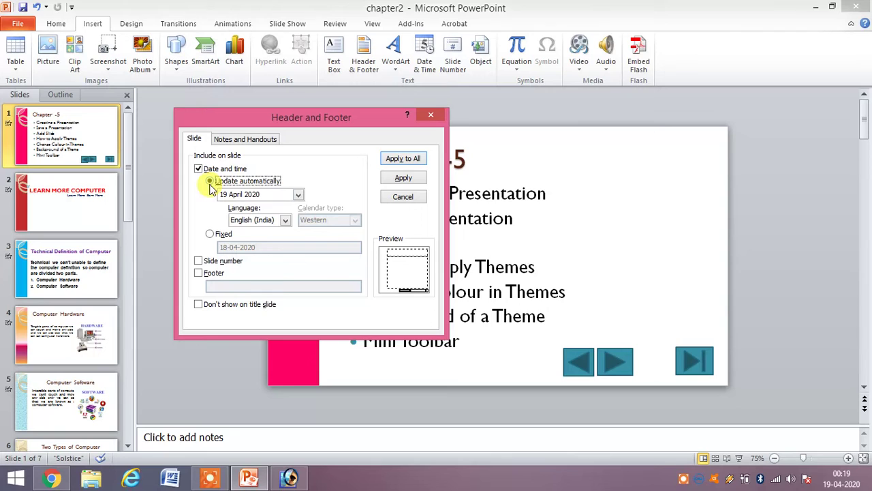
Turn on the slide number and a Chapter-5 footer, then apply the header and footer settings.
left_click(198, 260)
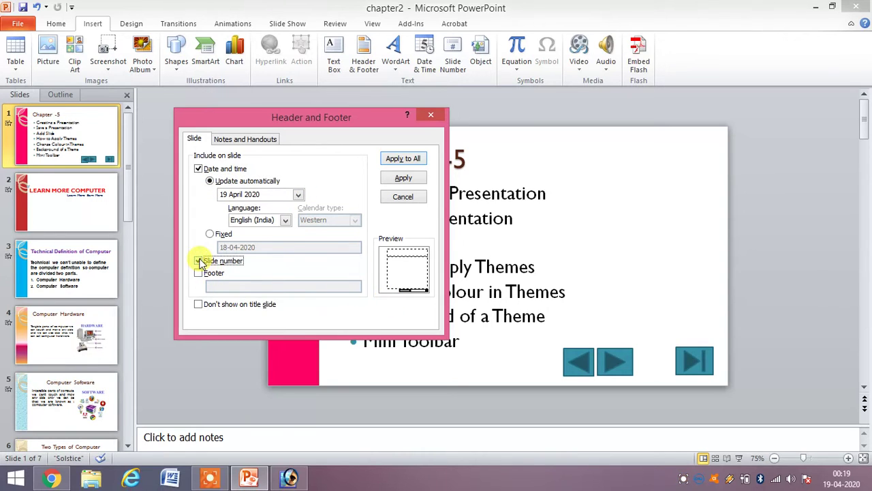
left_click(203, 263)
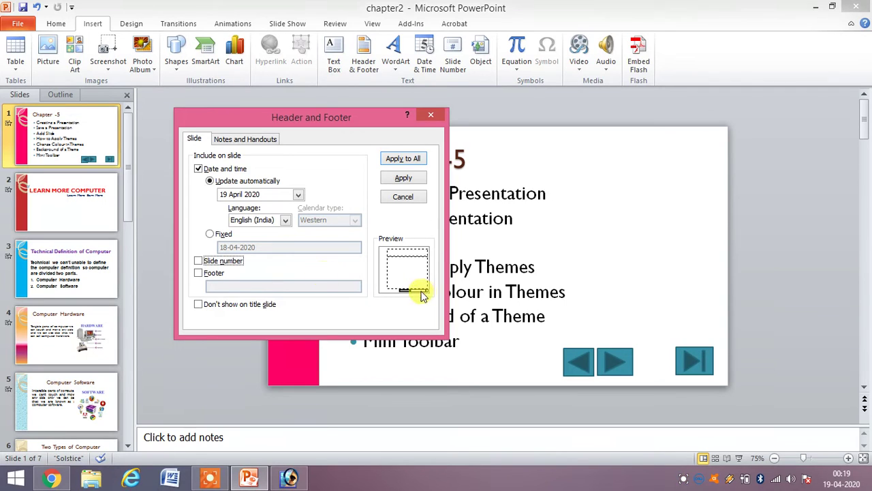
left_click(198, 263)
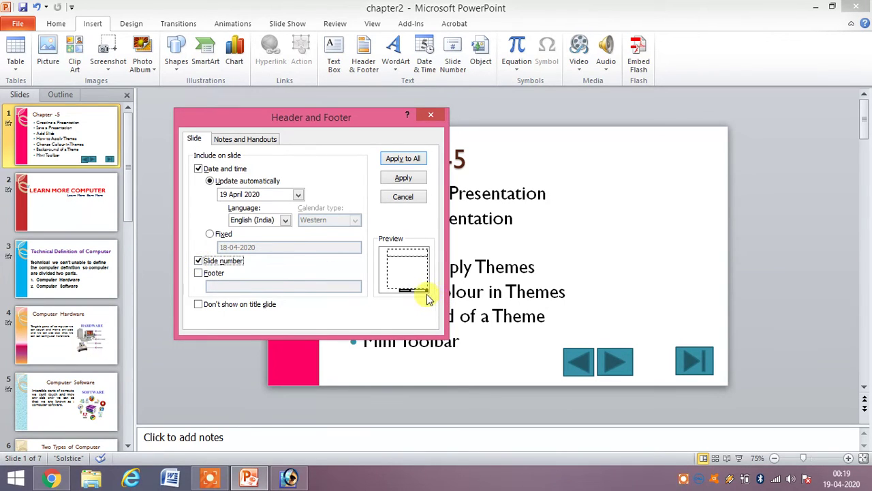
left_click(198, 272)
type("Chapter-5")
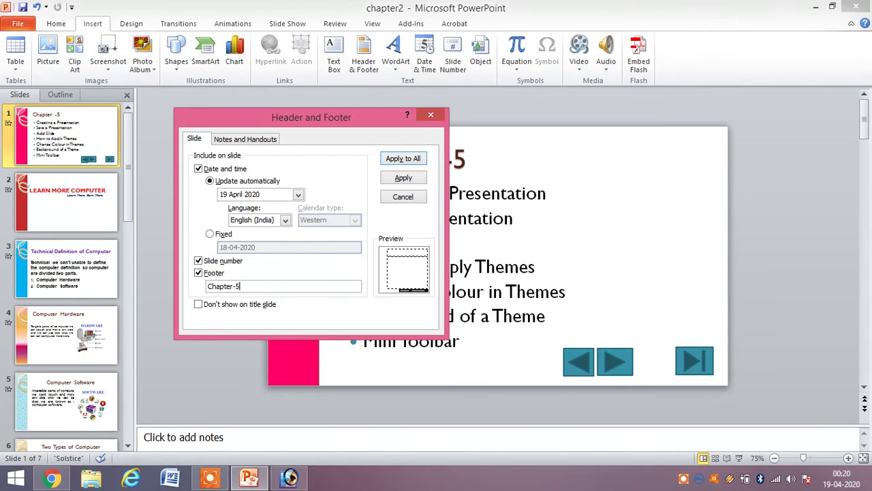
left_click(253, 287)
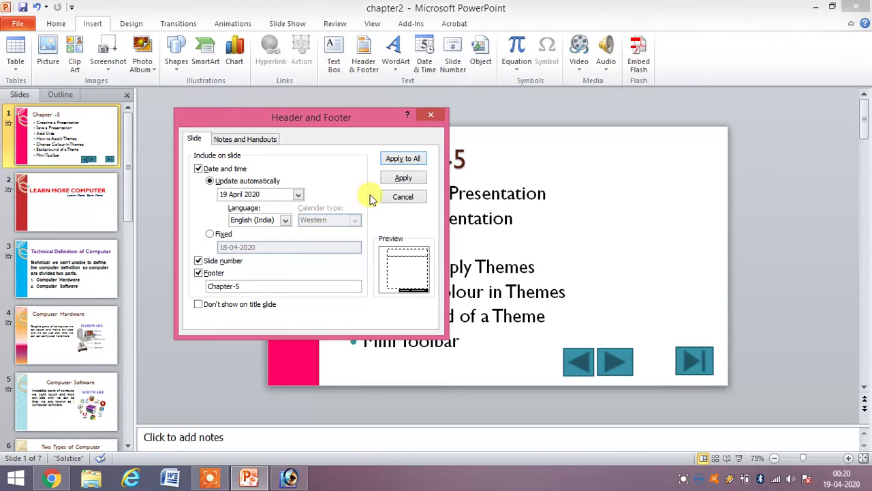
left_click(407, 166)
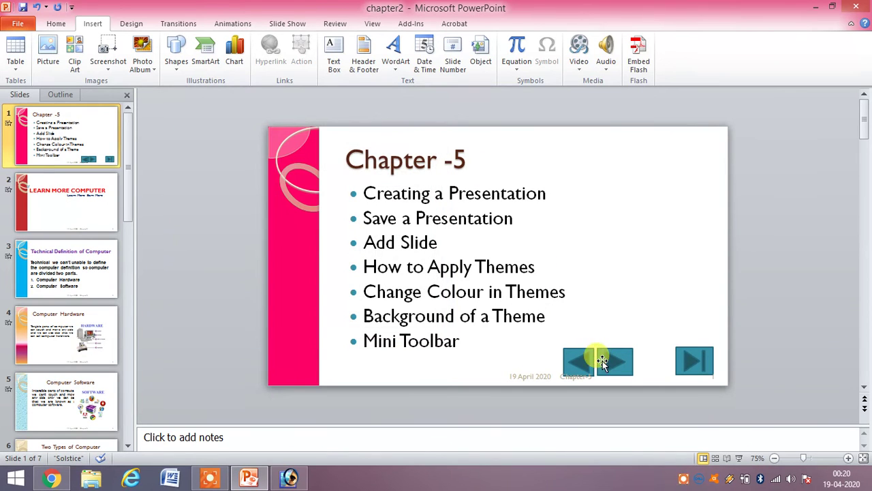
Drag the back, play and end buttons up above the footer on slide 1.
left_click_drag(600, 358, 609, 331)
left_click_drag(569, 363, 575, 340)
left_click_drag(687, 359, 685, 335)
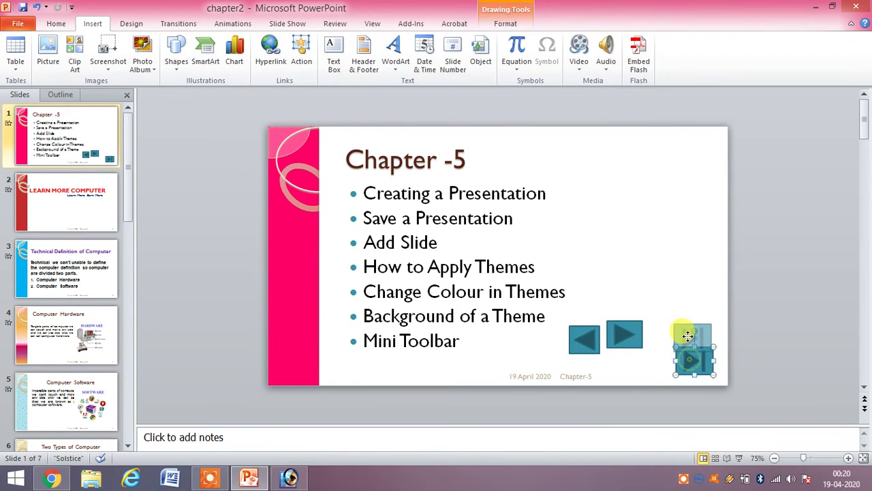
left_click(576, 376)
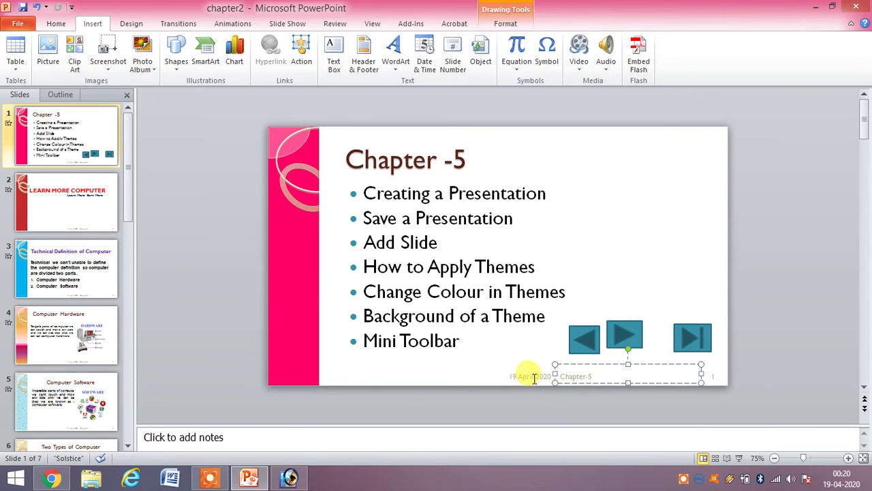
left_click_drag(550, 376, 510, 377)
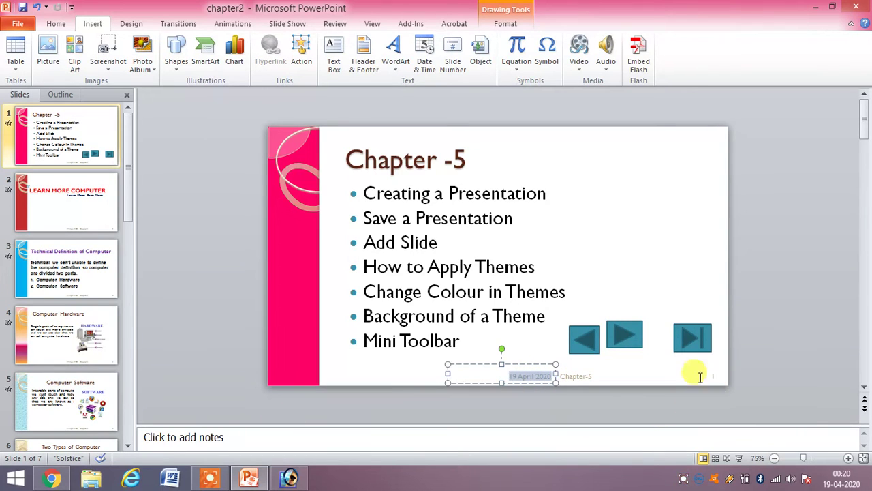
left_click(255, 251)
Scroll through slides 2–7 and back up to review the footer.
scroll(212, 232, "down", 1)
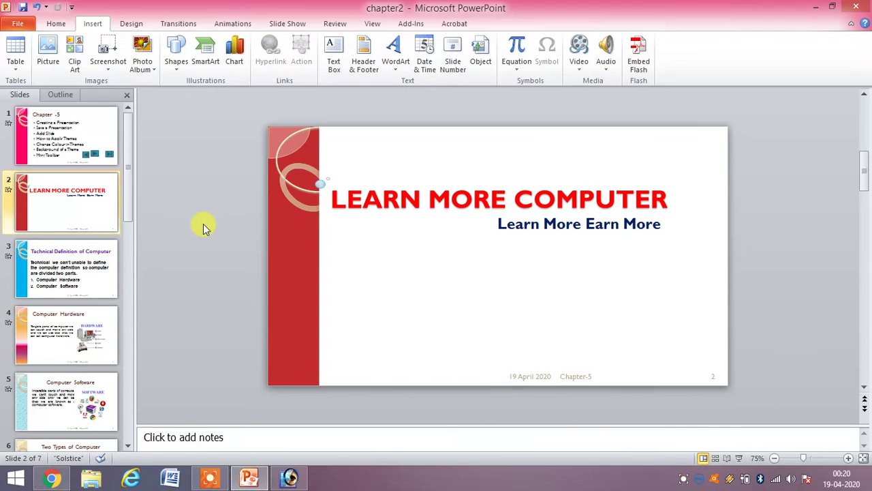
scroll(204, 229, "down", 1)
scroll(204, 228, "down", 1)
scroll(204, 228, "down", 2)
scroll(204, 235, "down", 1)
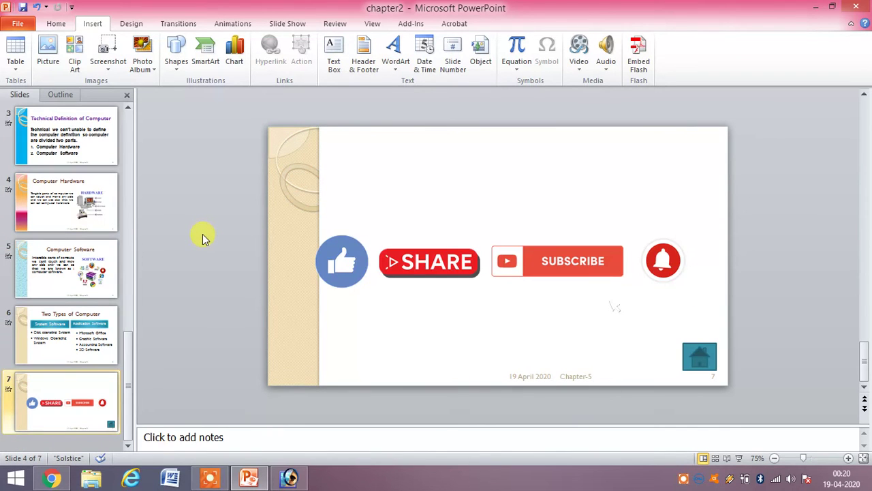
scroll(203, 239, "up", 2)
scroll(203, 238, "up", 4)
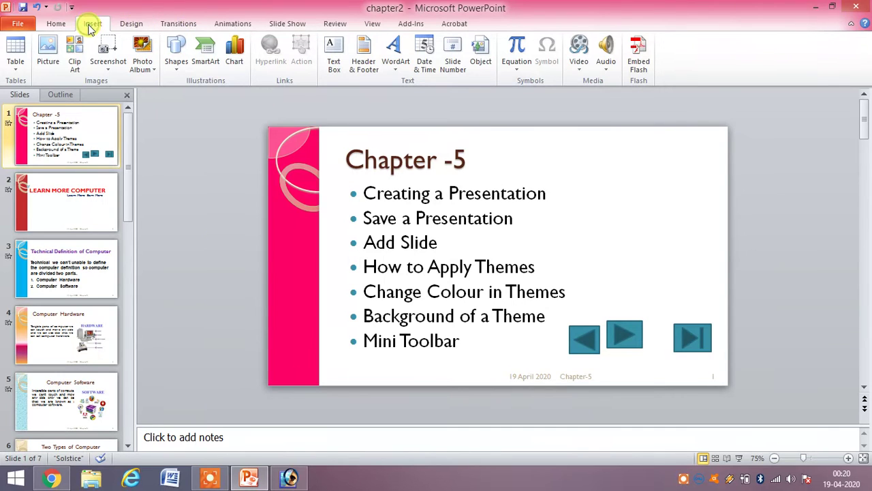
Remove the date and the Chapter-5 footer from all slides.
left_click(363, 51)
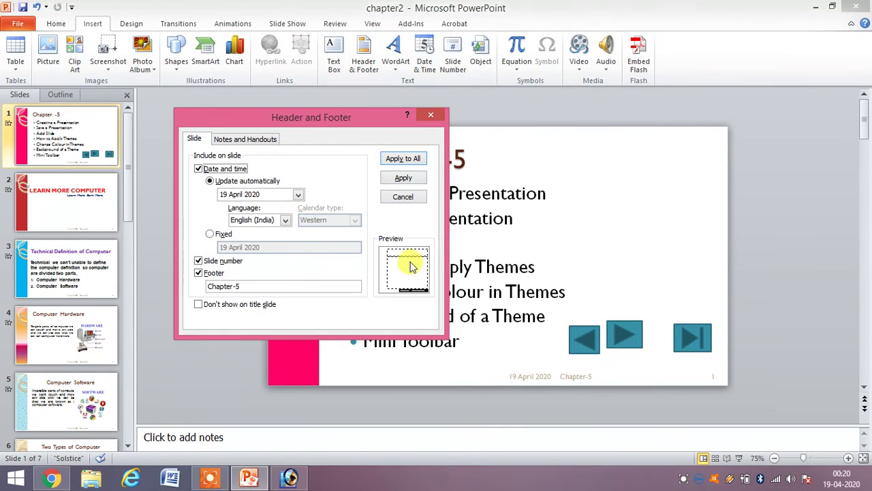
left_click(199, 168)
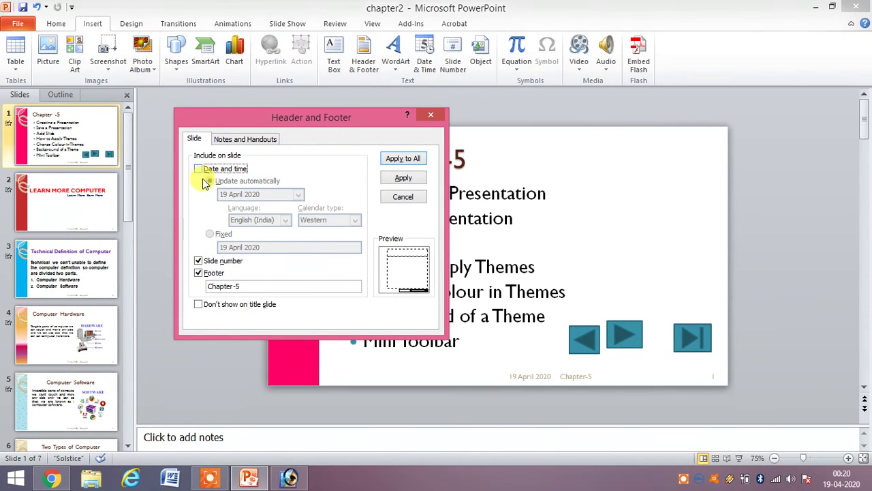
left_click(198, 272)
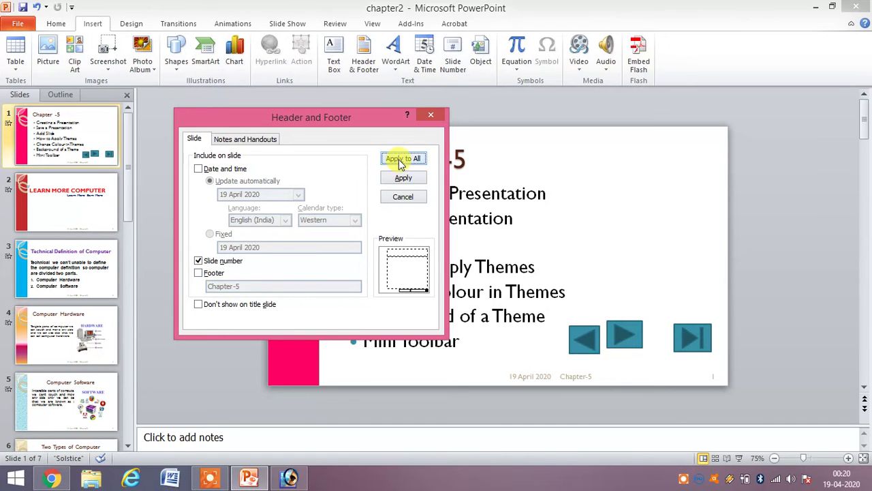
left_click(403, 158)
scroll(706, 382, "down", 5)
scroll(703, 381, "up", 5)
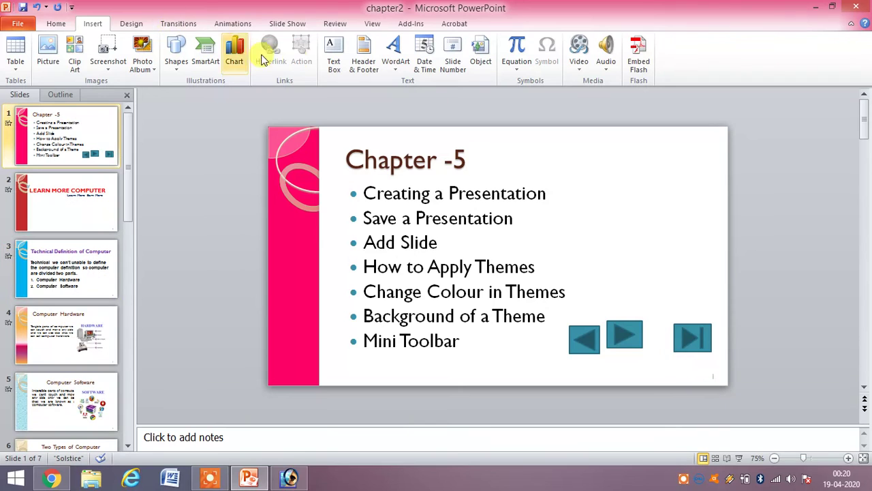
Remove the slide numbers from all slides and scroll to verify.
left_click(363, 55)
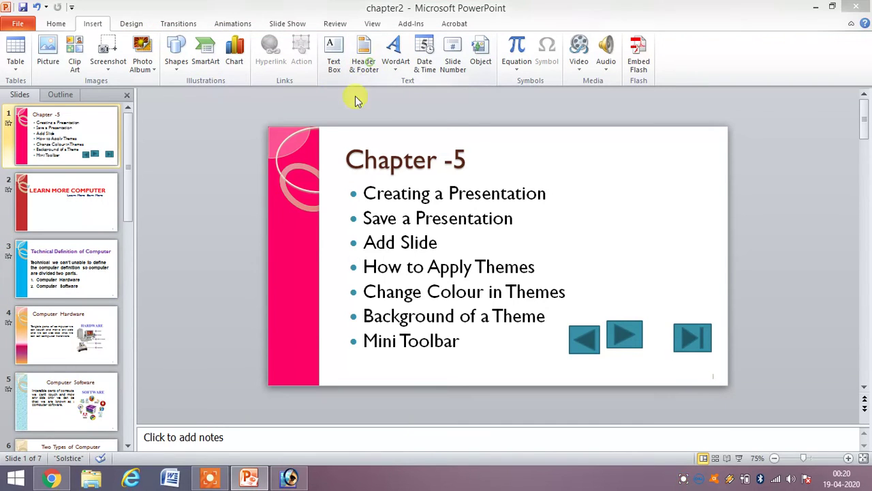
left_click(198, 260)
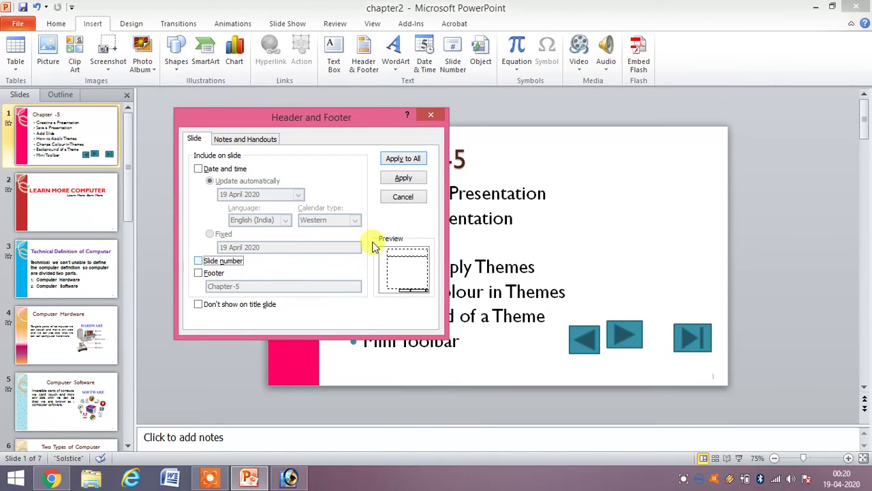
left_click(406, 161)
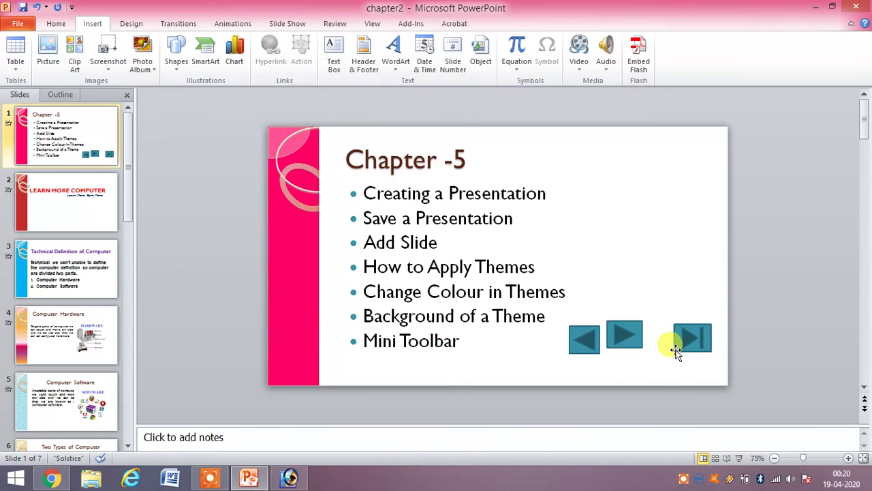
scroll(674, 336, "down", 5)
scroll(676, 339, "down", 2)
scroll(674, 335, "up", 7)
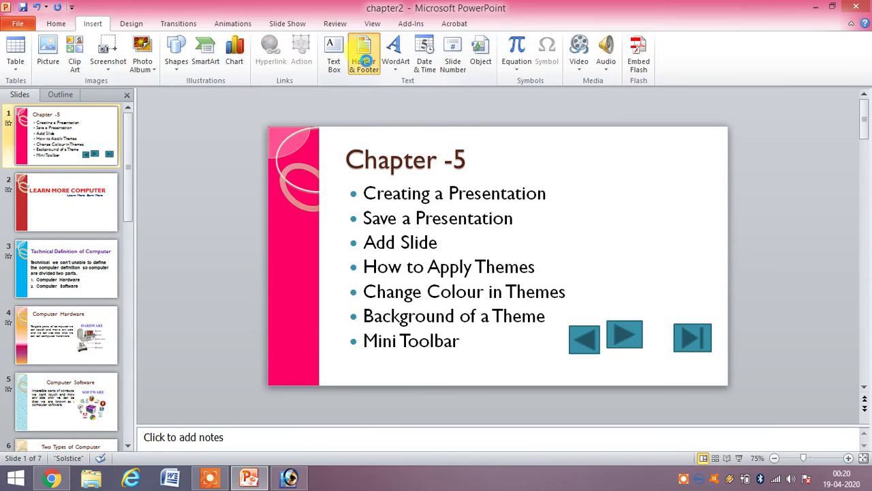
left_click(363, 63)
left_click(245, 139)
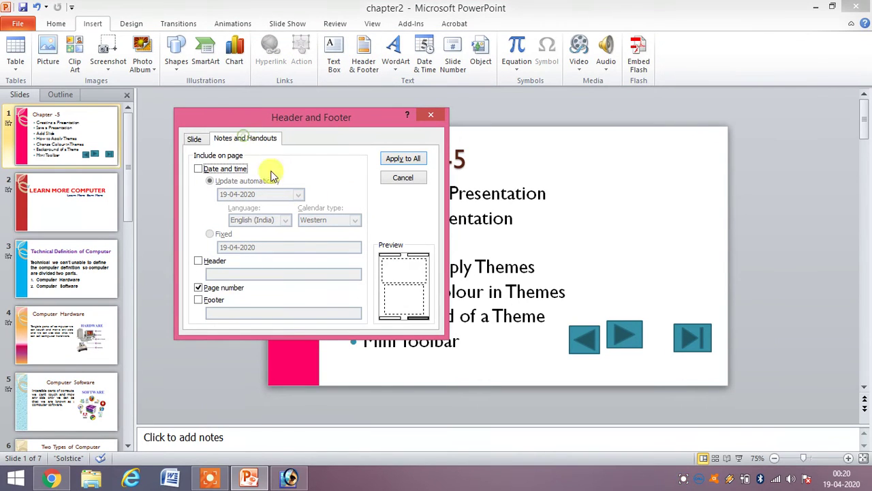
left_click(208, 263)
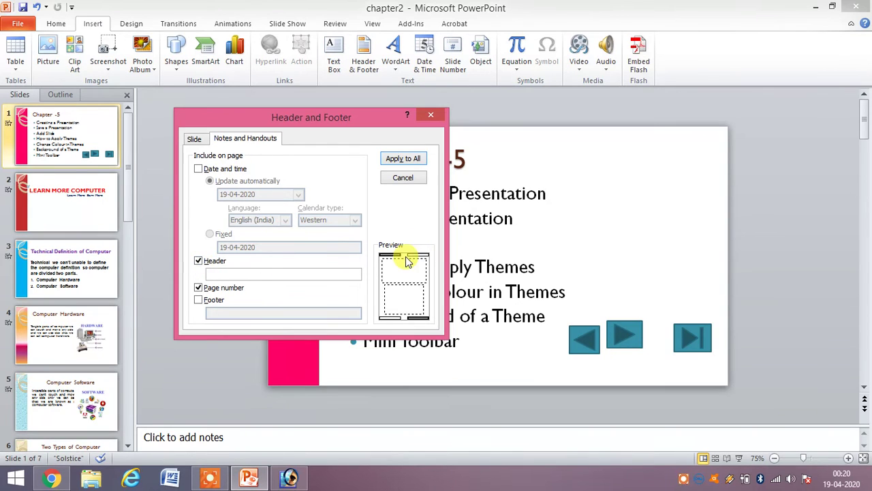
left_click(199, 169)
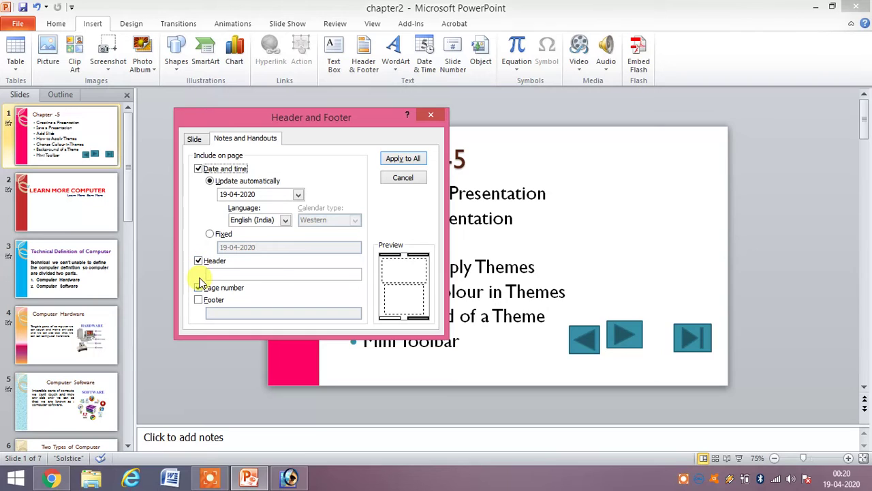
left_click(401, 162)
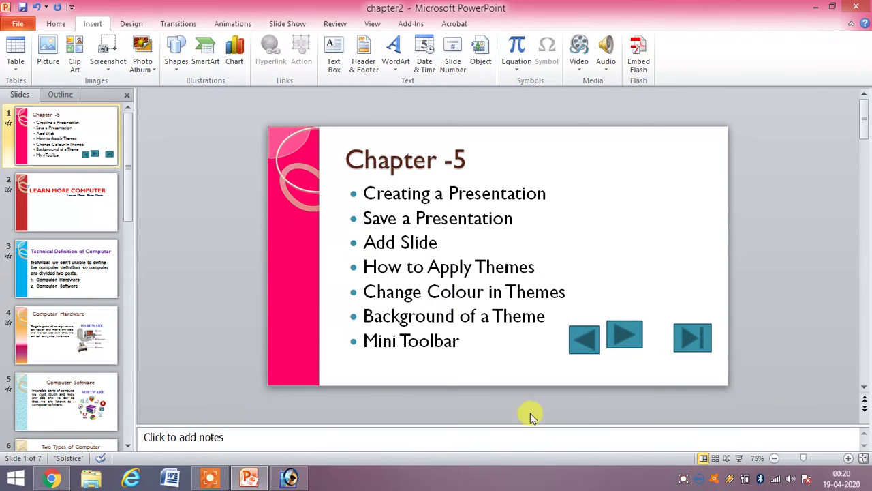
left_click(375, 25)
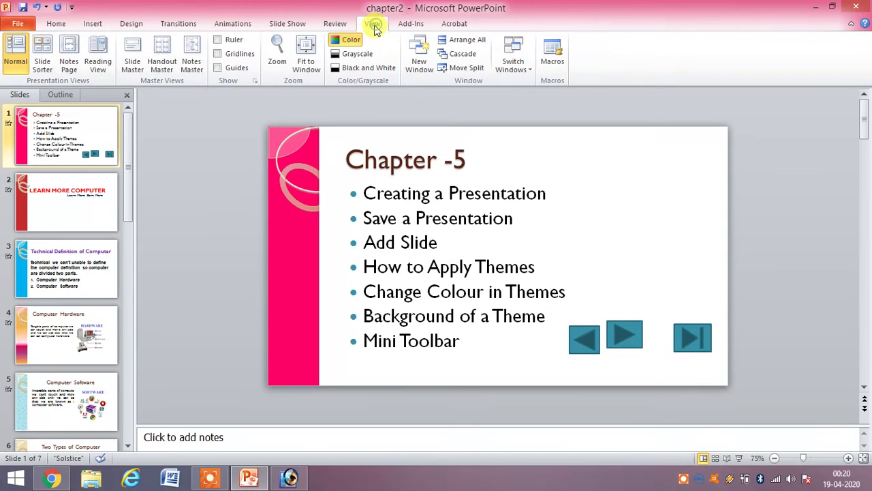
Turn off the date, header and page number on all notes and handouts pages.
left_click(68, 60)
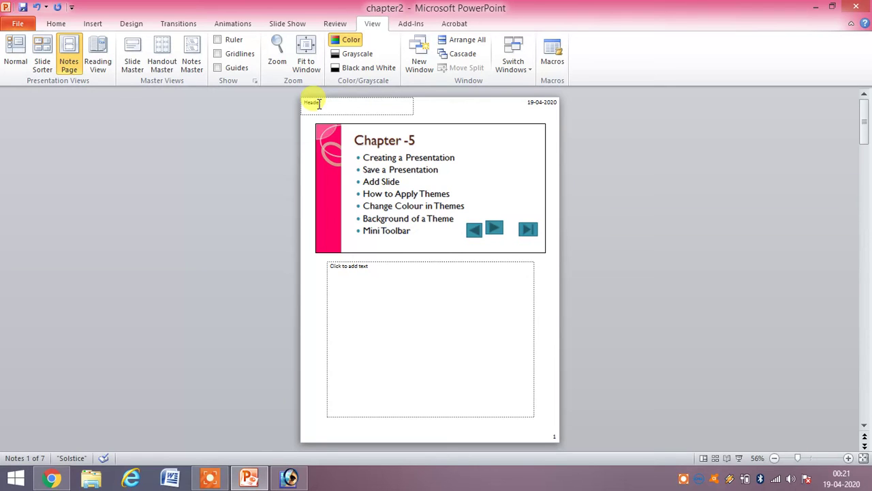
left_click(13, 54)
left_click(94, 23)
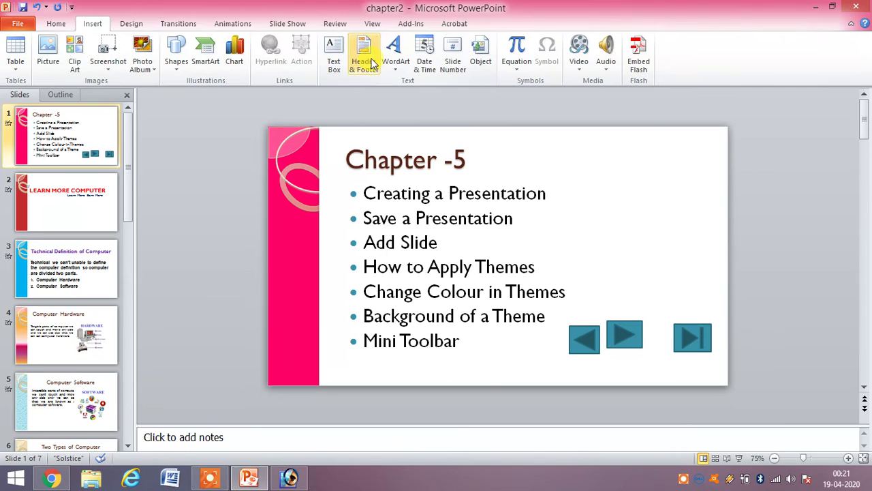
left_click(363, 61)
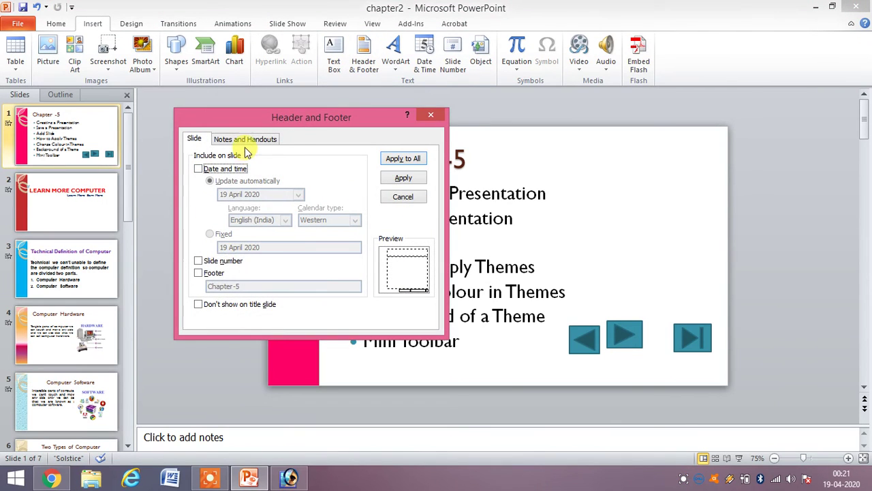
left_click(242, 140)
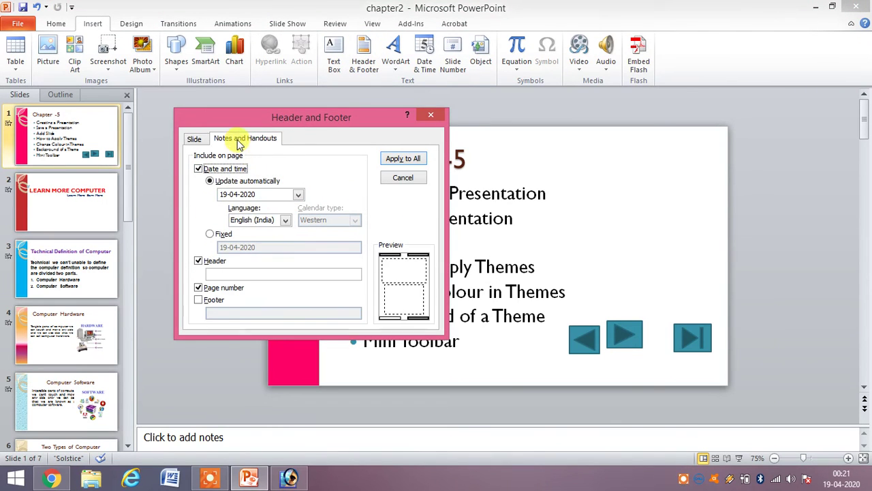
left_click(198, 169)
left_click(199, 260)
left_click(199, 289)
left_click(403, 158)
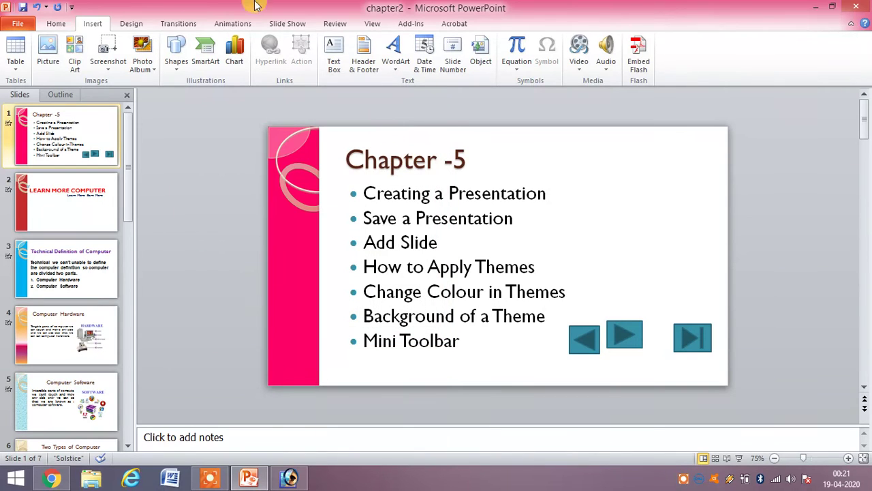
Check the notes page, then reopen and close Header and Footer without changes.
left_click(371, 23)
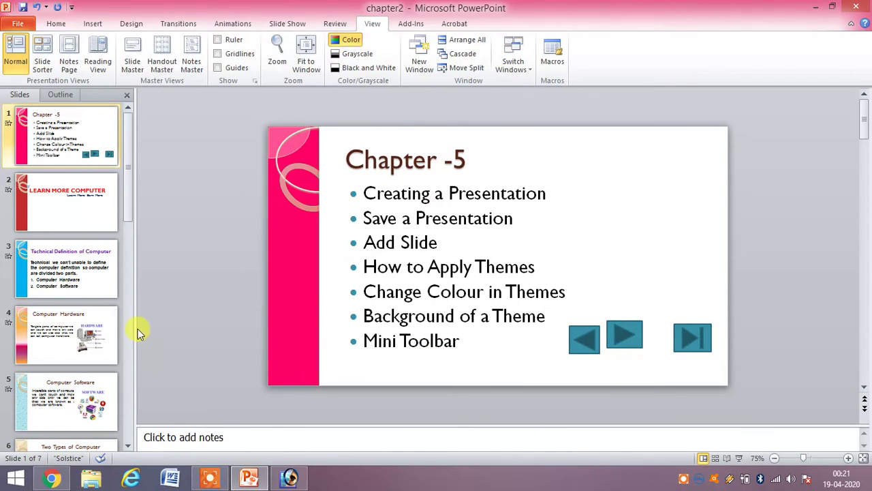
left_click(67, 60)
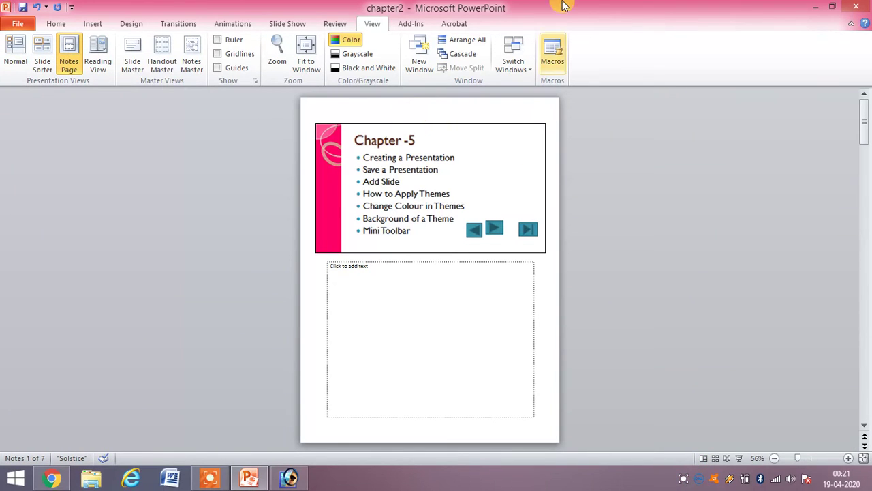
left_click(12, 60)
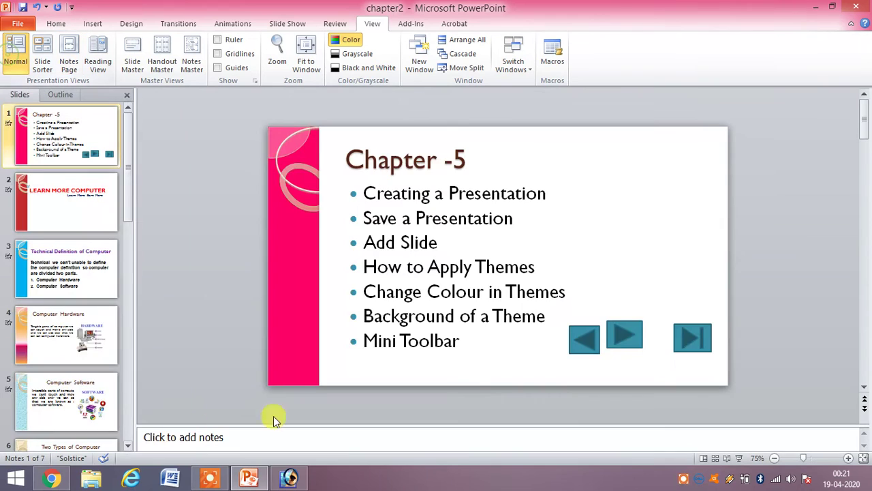
left_click(91, 23)
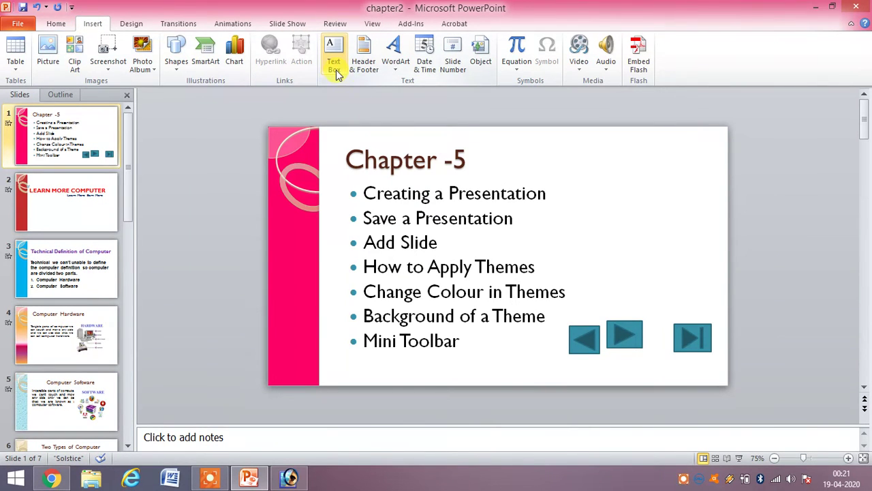
left_click(425, 65)
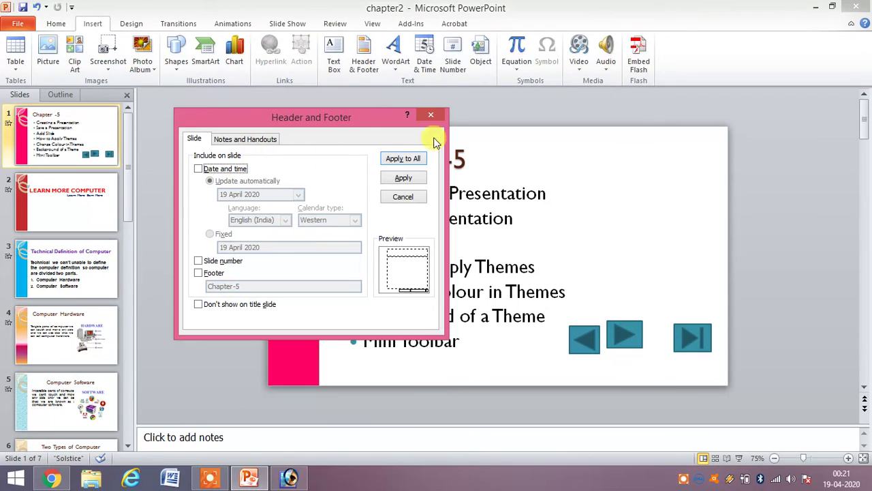
left_click(432, 120)
left_click(455, 65)
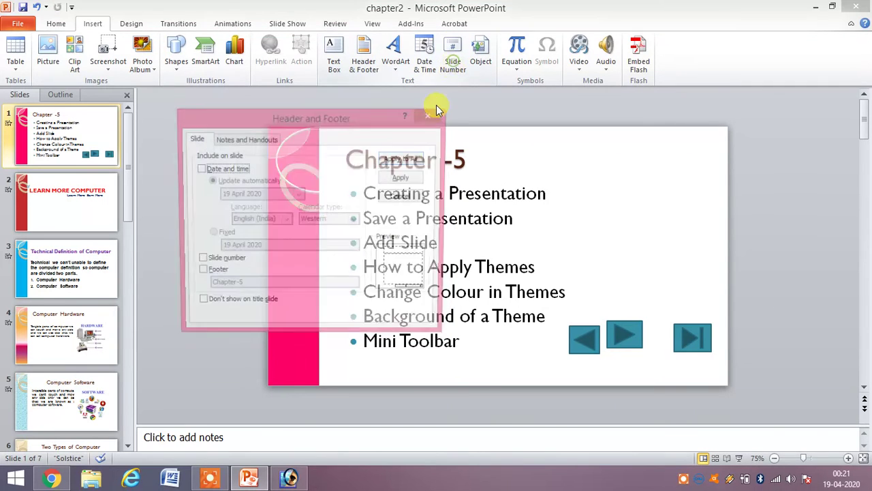
left_click(430, 115)
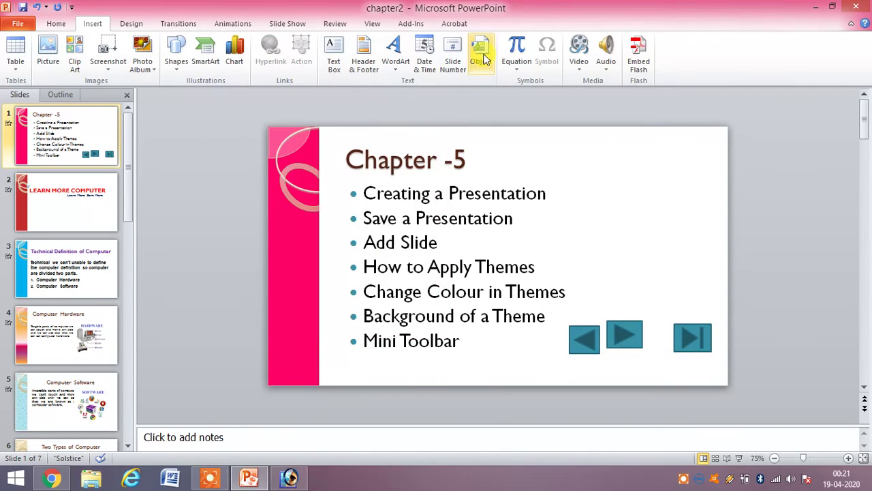
scroll(59, 295, "down", 2)
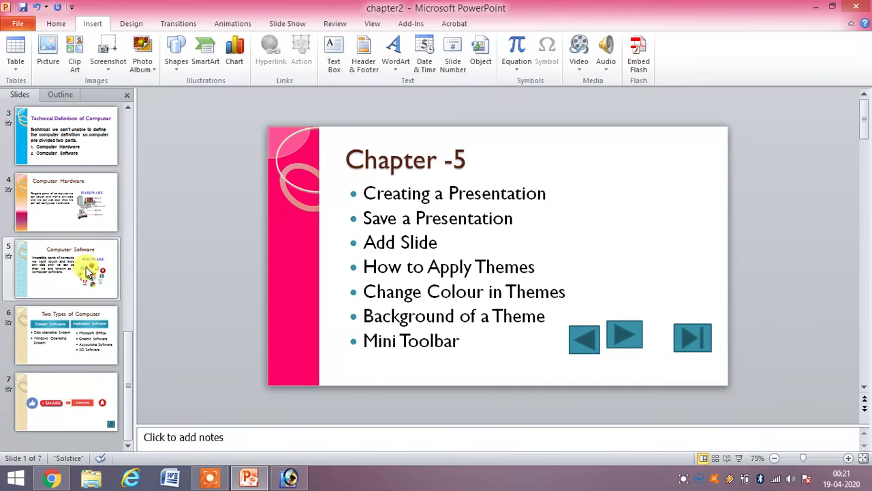
Add a Blank layout slide after the Computer Software slide.
left_click(82, 297)
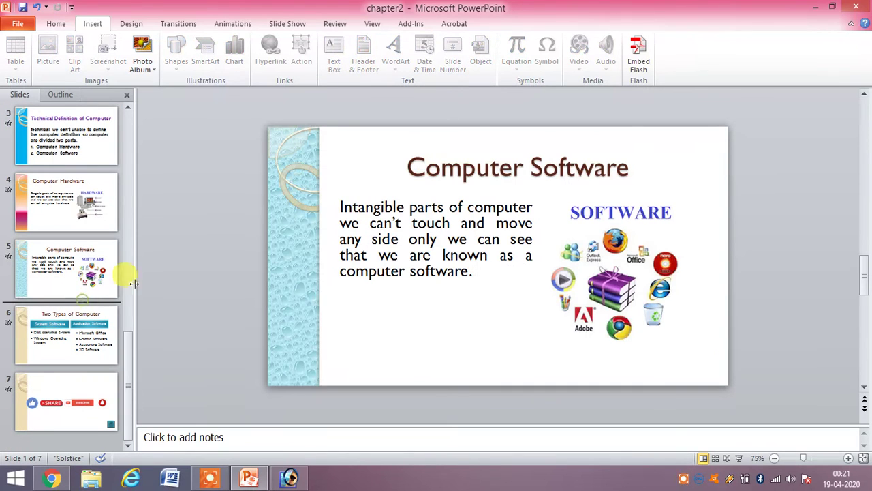
left_click(56, 23)
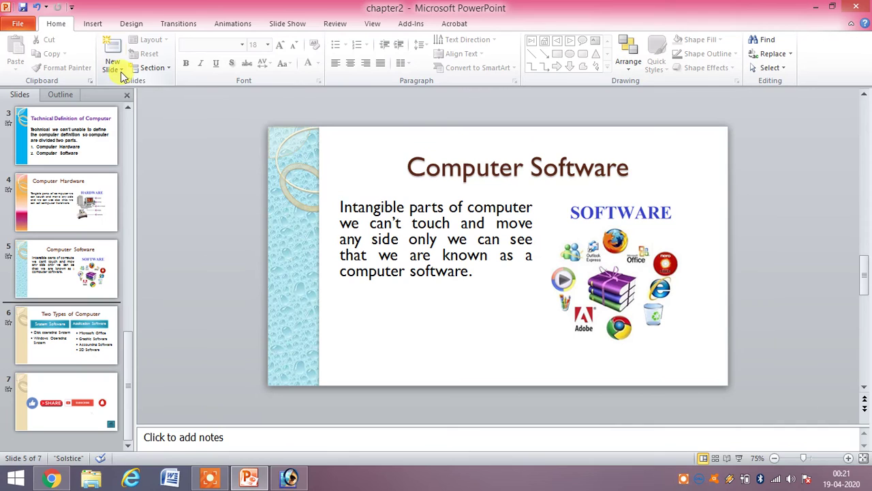
left_click(113, 69)
left_click(151, 258)
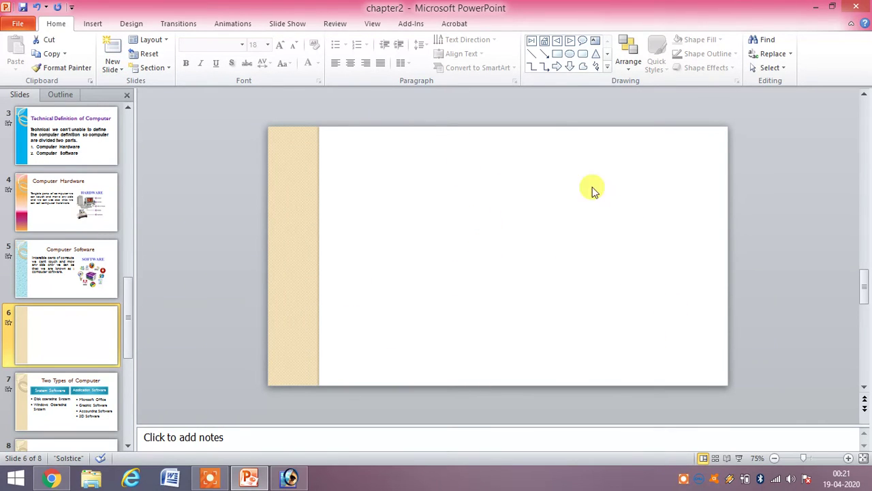
left_click(466, 219)
Open the Insert Object dialog on the new blank slide.
left_click(89, 24)
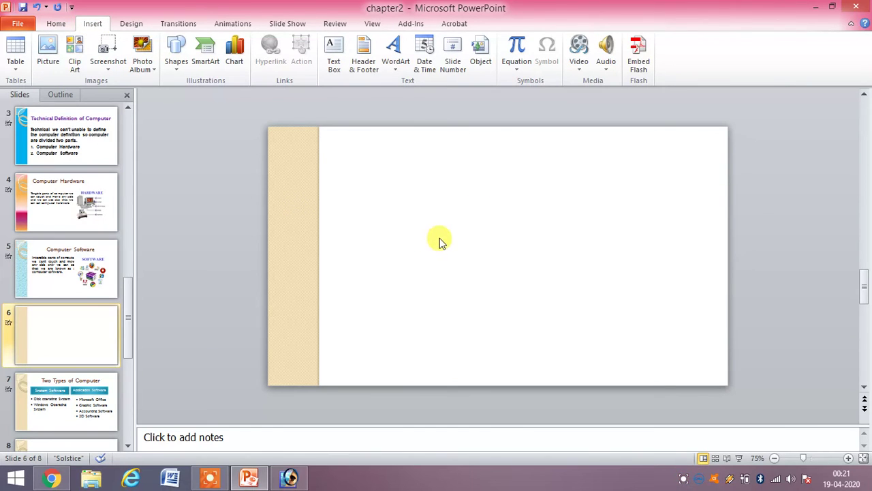
left_click(481, 54)
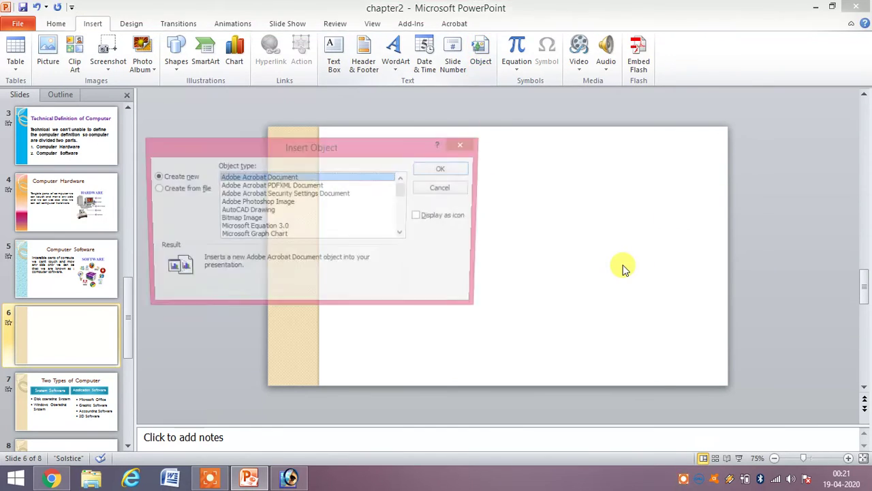
left_click_drag(404, 196, 404, 208)
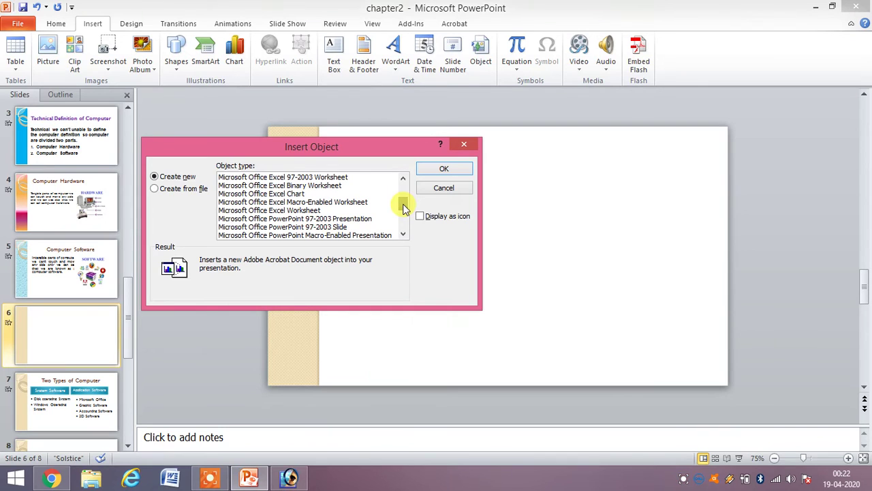
Embed an Excel worksheet and fill row 1 and column A with placeholder text.
left_click(304, 210)
left_click(440, 169)
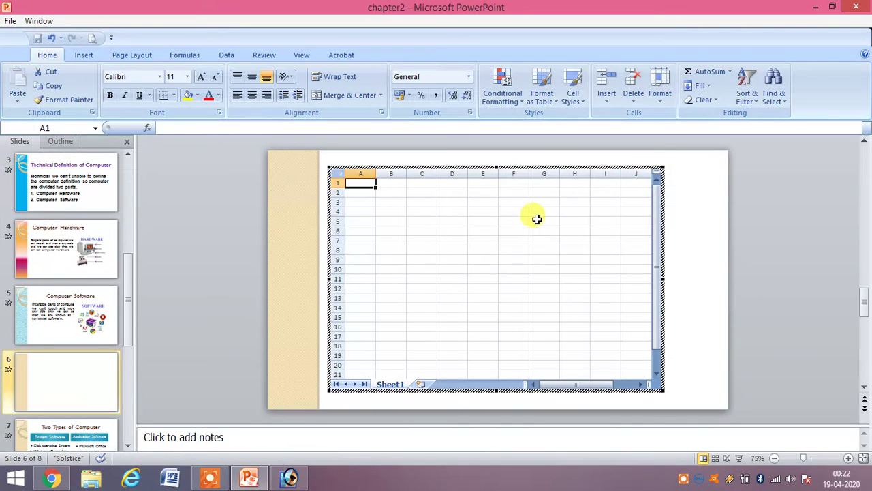
type("dsfasd\tf\tasd\tf\tasdfsad\tfasdf")
key("Return")
key("Left")
key("Left")
key("Left")
key("Left")
type("sadf sdaf  asdf asdf")
key("Up")
key("Up")
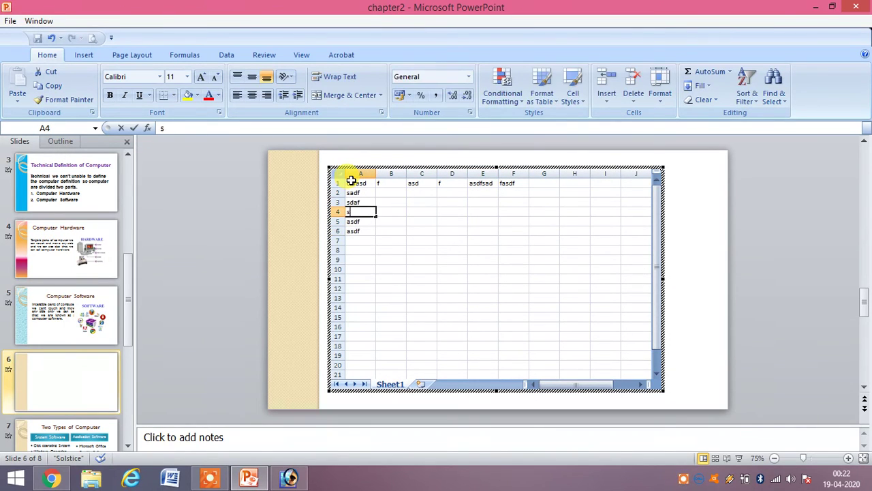
type("sdfs")
key("Tab")
key("Up")
key("Up")
Enter 55, 88, 77, 88, 55 in B2:B6 and AutoSum them to 363 in B7.
type("55 88 77 88 55")
key("Return")
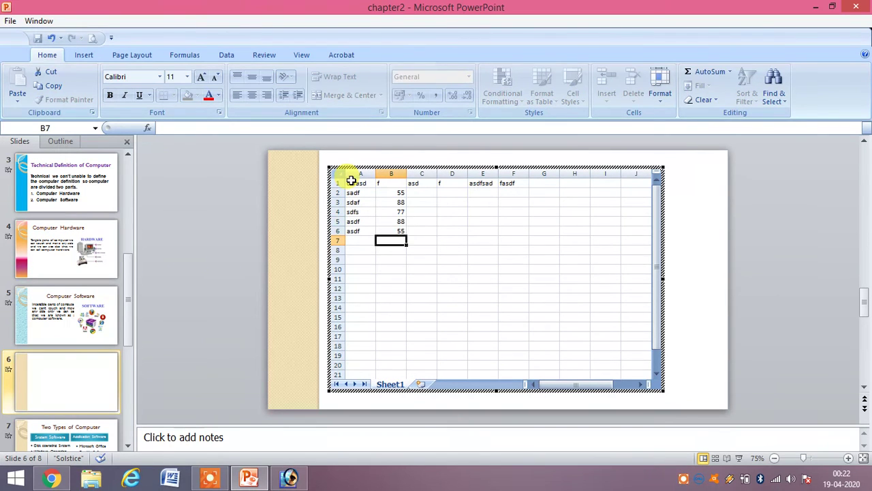
left_click(697, 73)
key("Return")
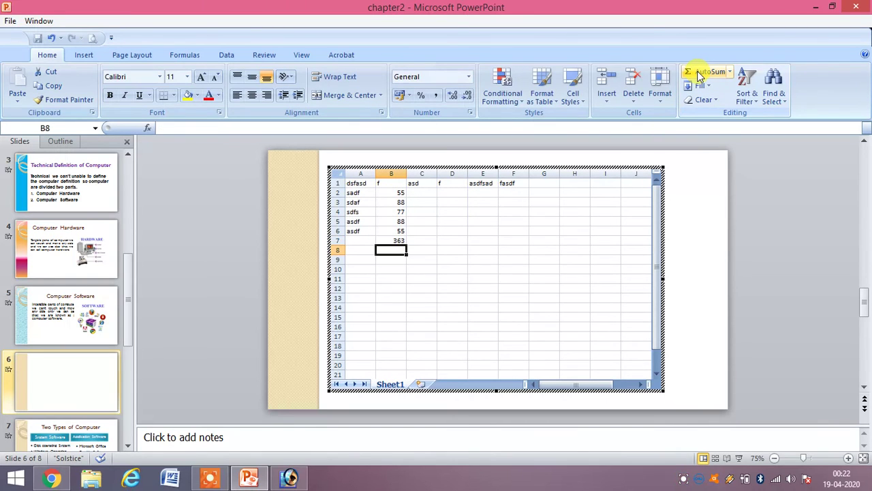
Return to the slide, nudge the worksheet object right, then delete it.
left_click(702, 229)
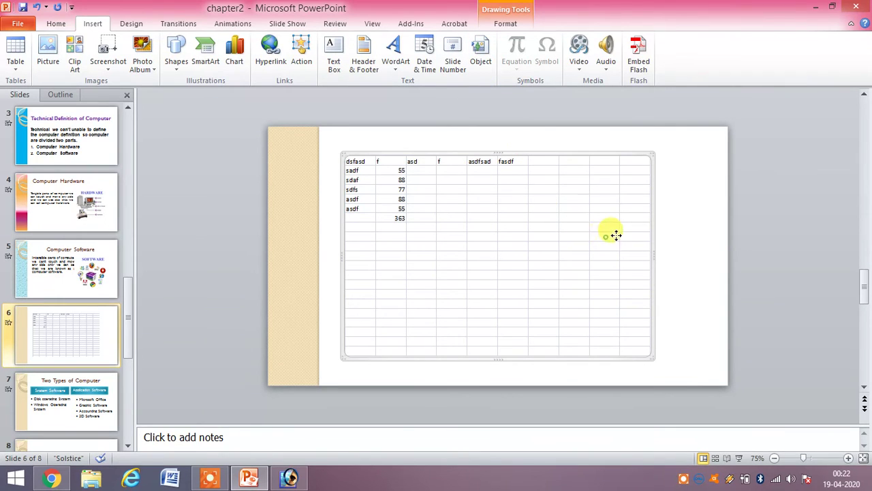
left_click_drag(616, 235, 632, 232)
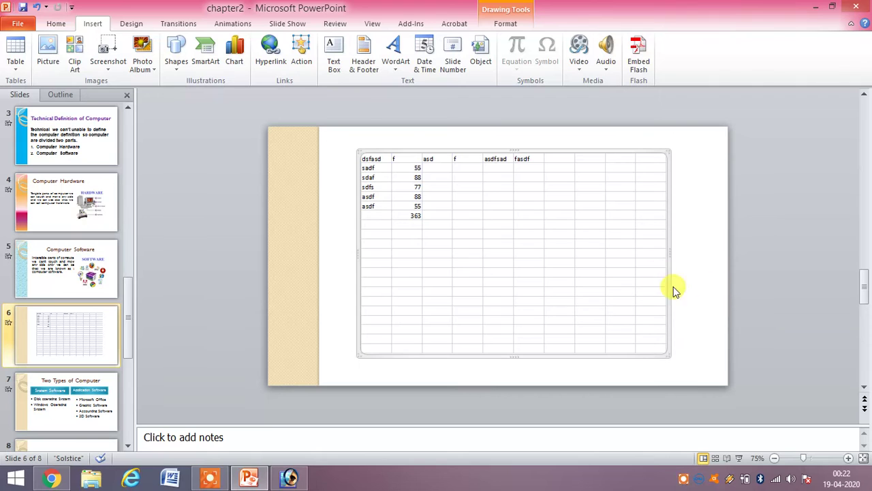
key("Delete")
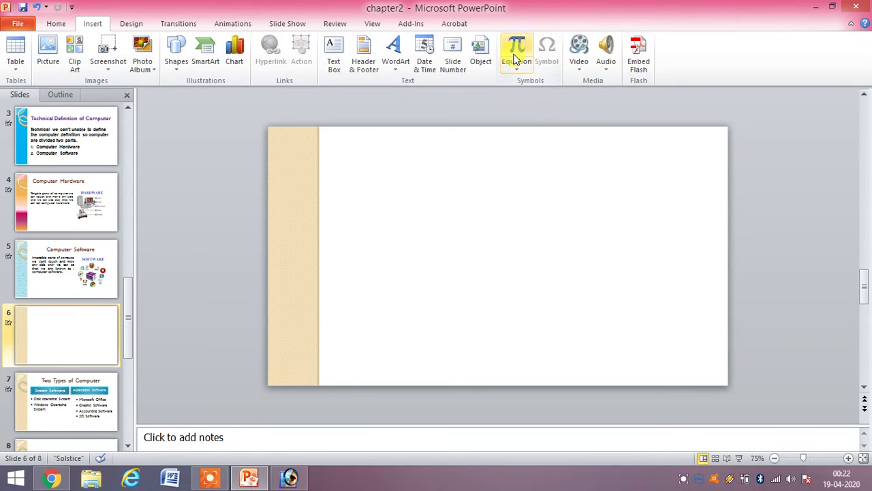
Insert an empty equation, glance at the fraction layouts, then delete the placeholder.
left_click(515, 59)
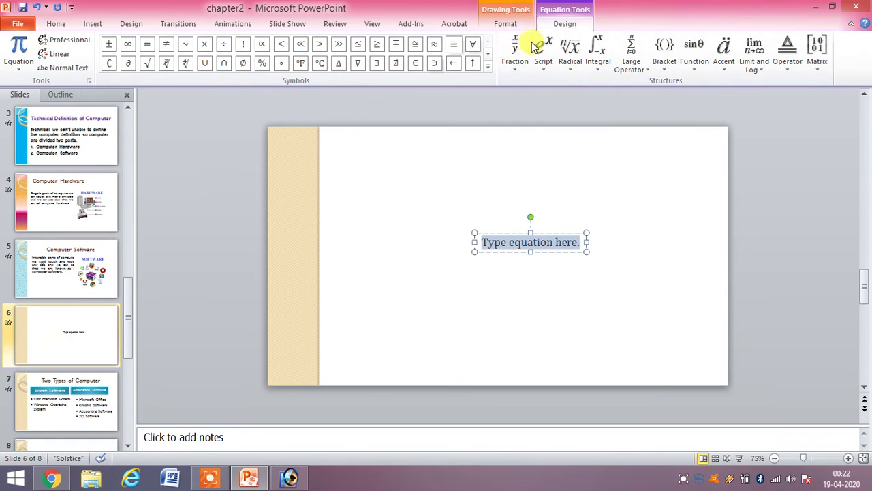
left_click(516, 61)
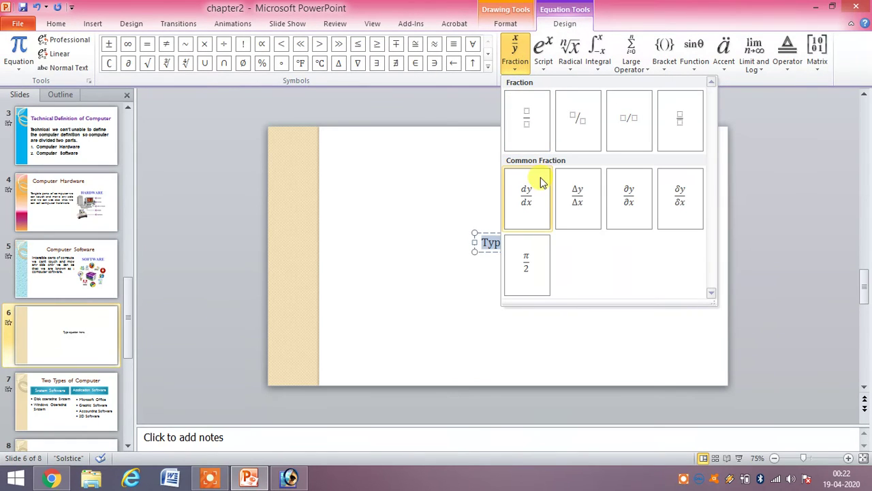
left_click(400, 244)
left_click(545, 252)
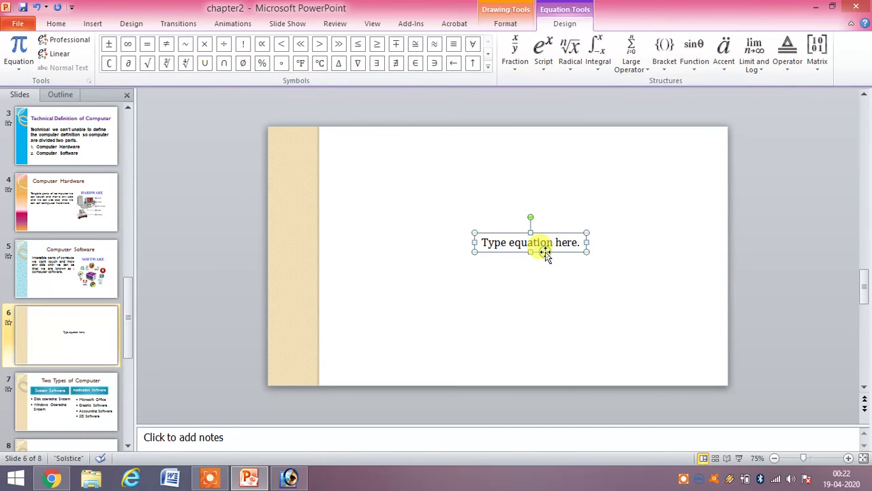
key("Delete")
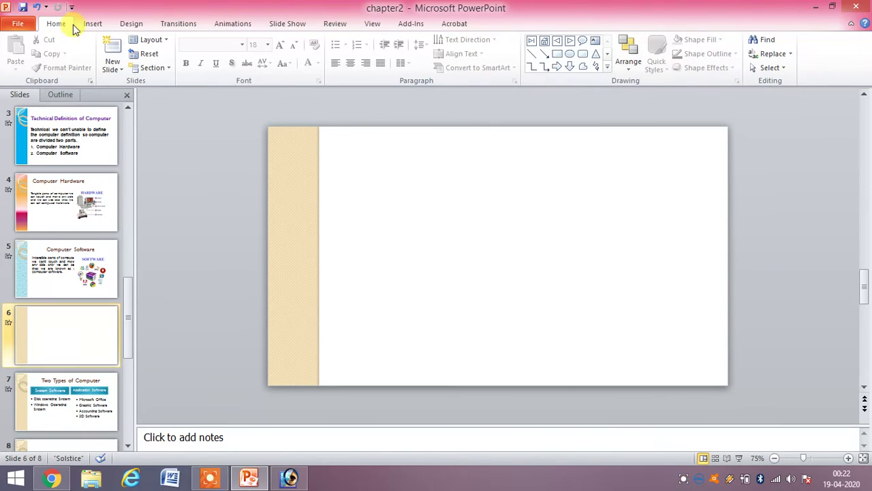
Insert the built-in Binomial Theorem equation, then select and delete it.
left_click(90, 23)
left_click(519, 73)
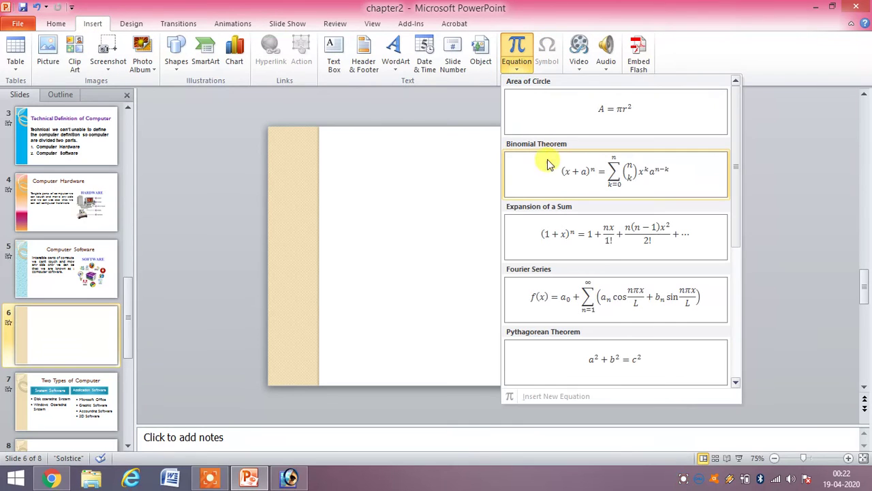
left_click(635, 183)
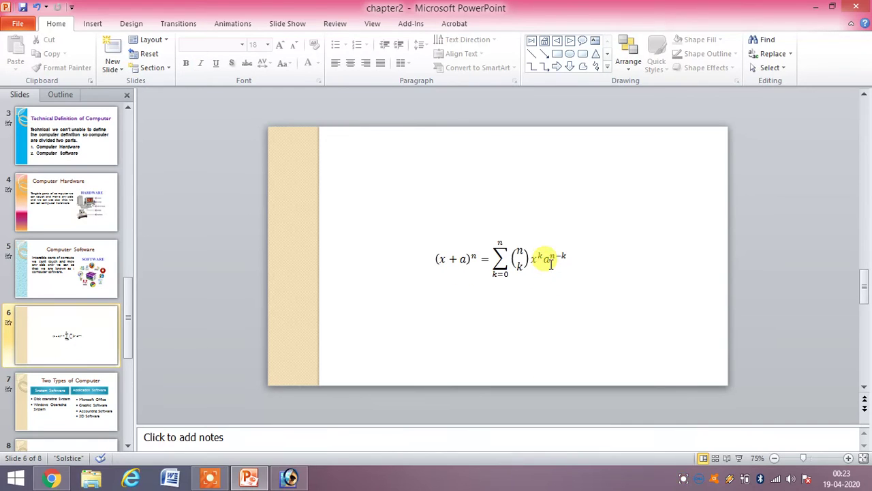
left_click(554, 262)
left_click(566, 250)
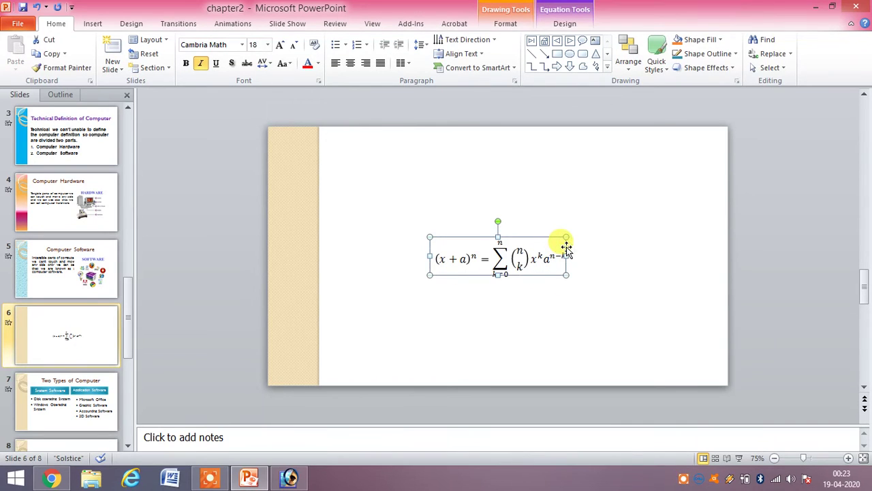
key("Delete")
Insert a blank equation and enter x² − using a superscript template.
left_click(93, 24)
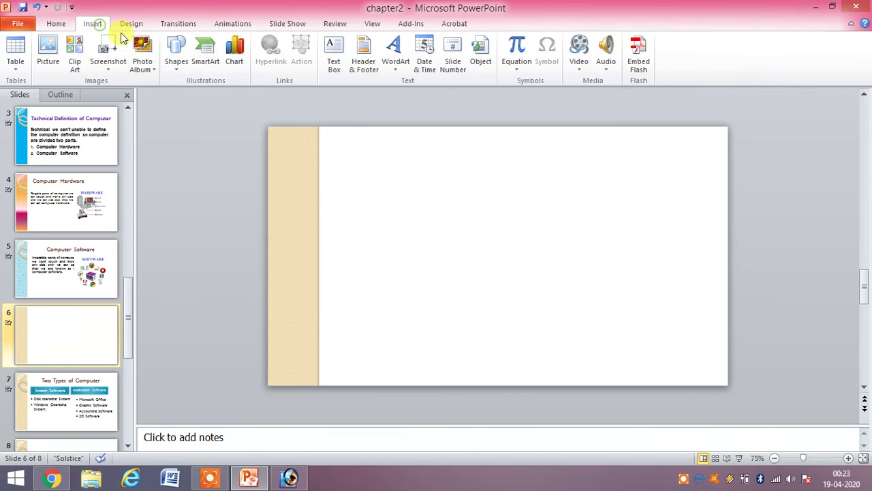
left_click(516, 73)
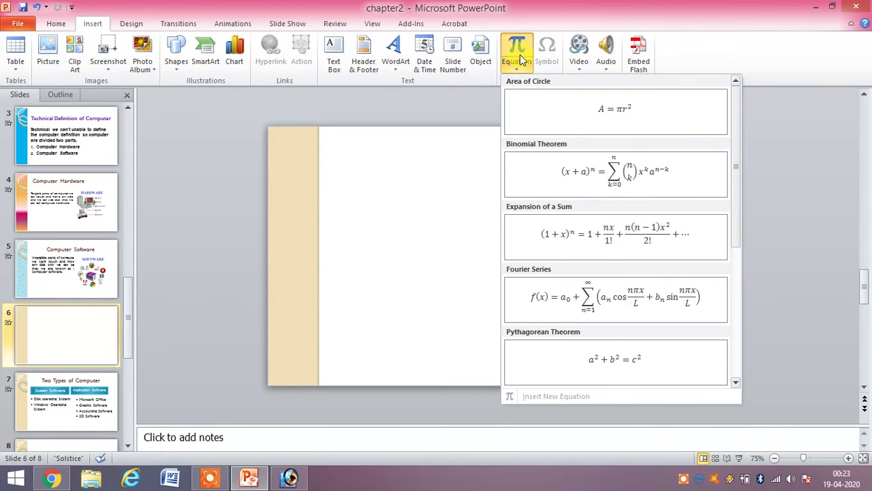
left_click(521, 60)
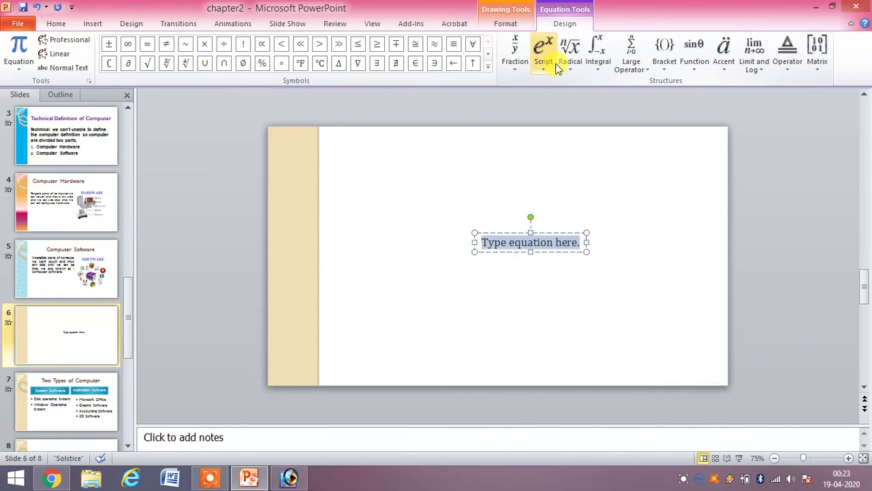
left_click(515, 72)
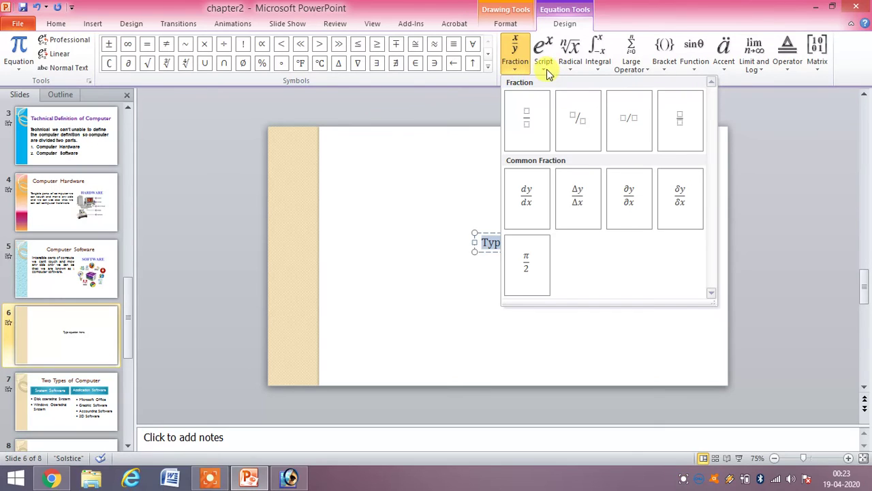
left_click(545, 68)
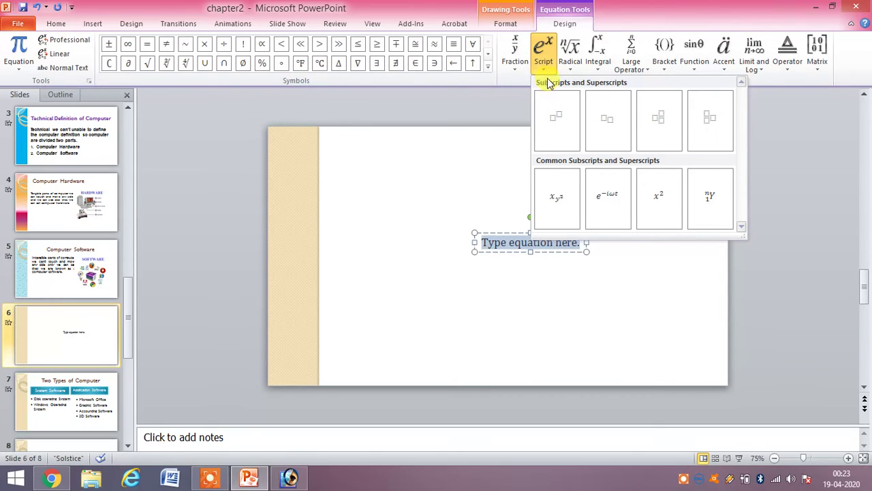
left_click(563, 127)
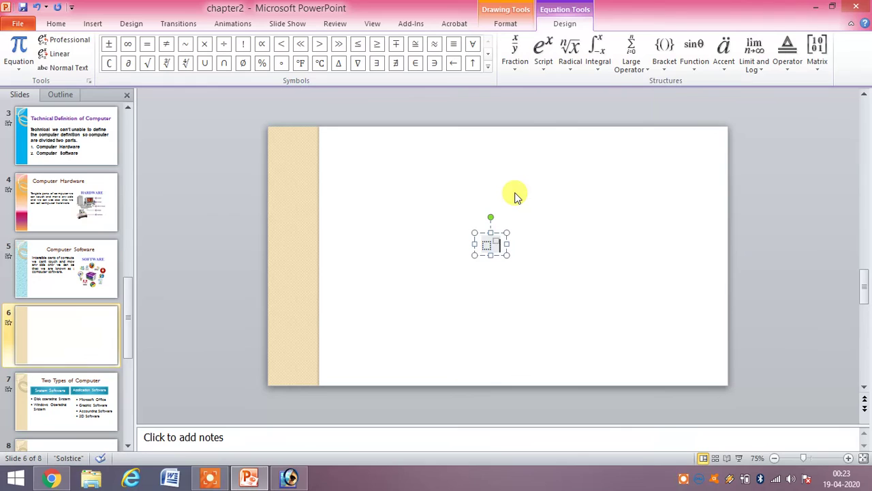
type("x")
key("Right")
type("-")
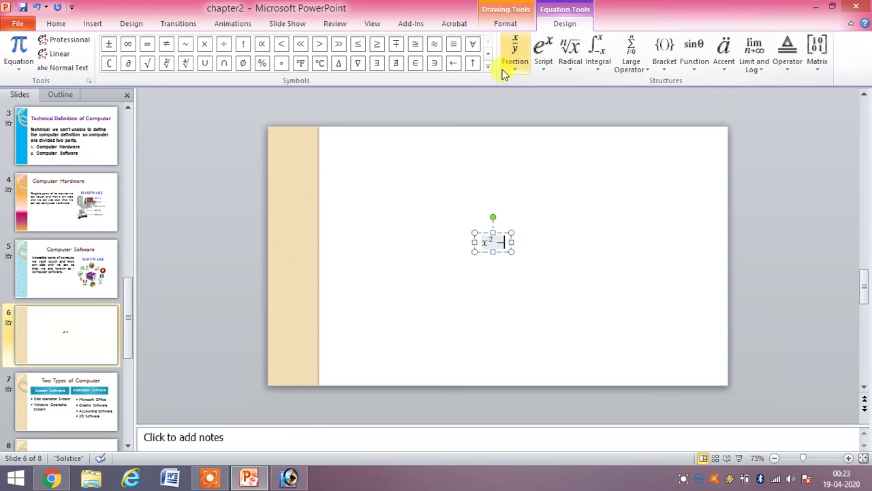
Add y² with another superscript structure to complete x² − y² = 10.
left_click(512, 65)
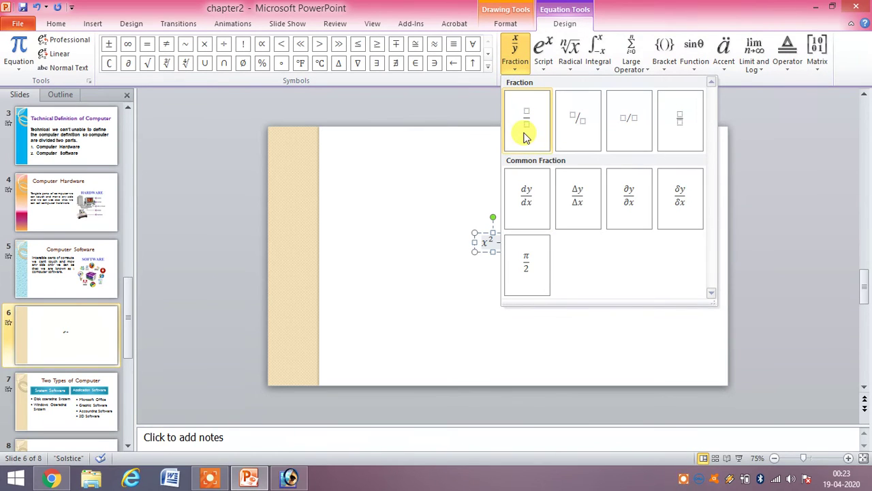
left_click(543, 54)
left_click(565, 125)
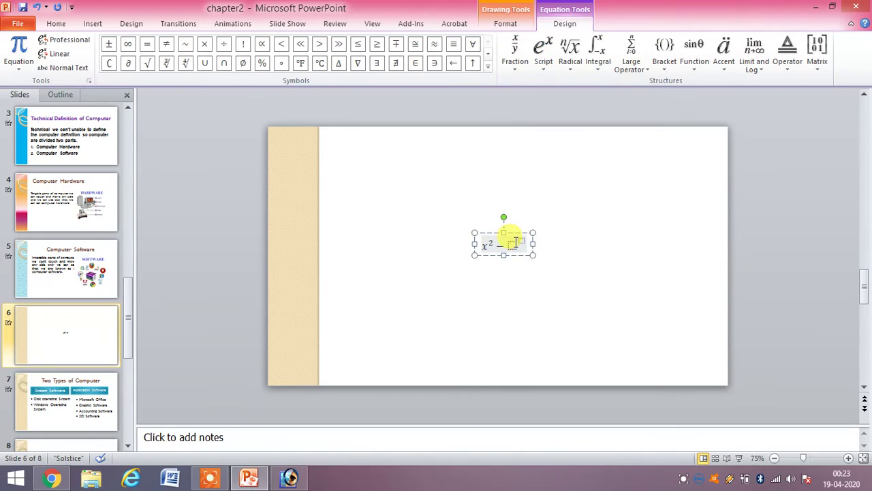
type("y")
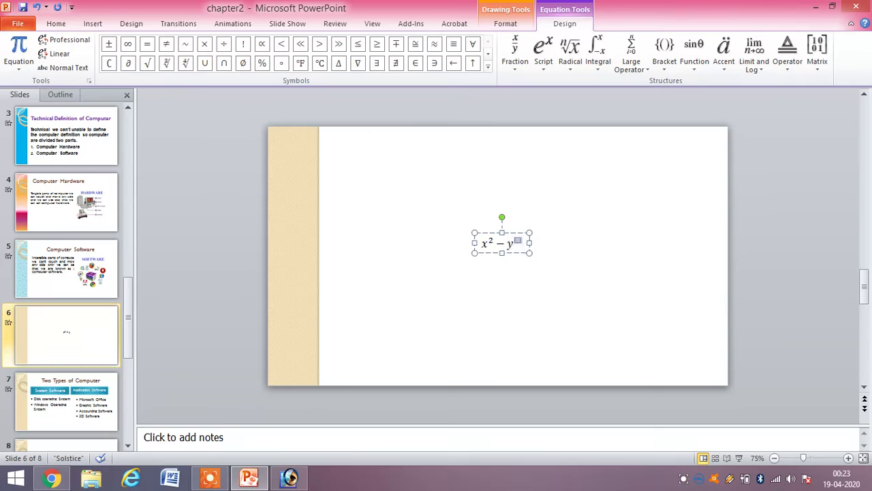
type("2")
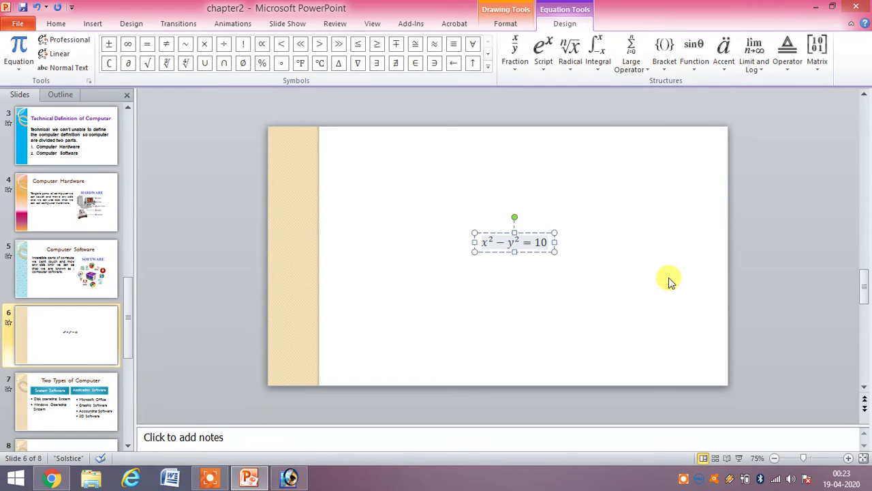
left_click(606, 236)
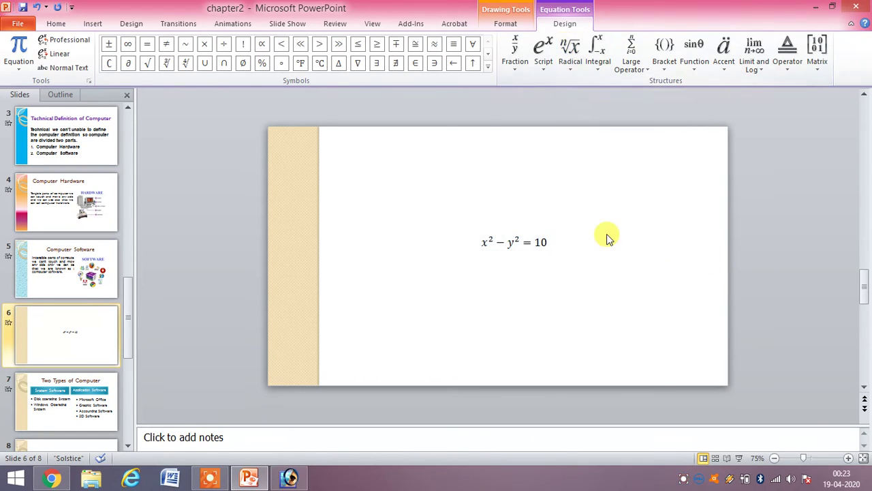
Add a second blank equation box and browse the Radical templates without choosing one.
left_click(96, 22)
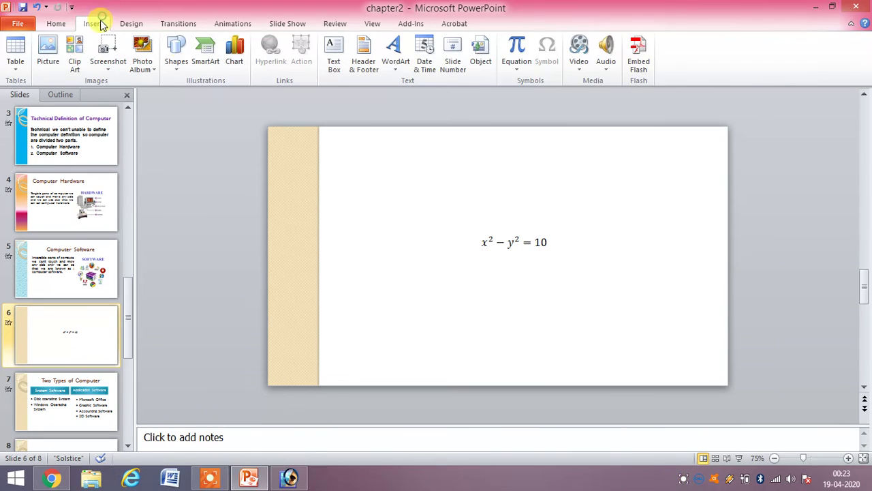
left_click(513, 65)
left_click(516, 47)
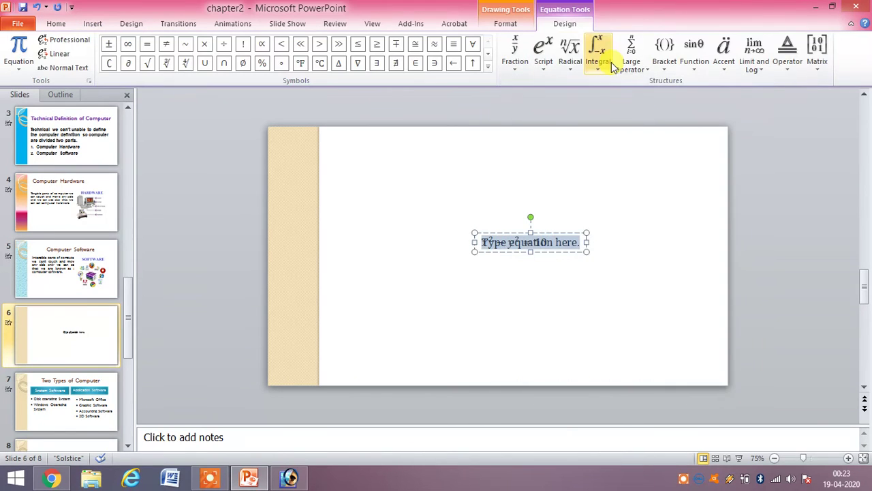
left_click(570, 55)
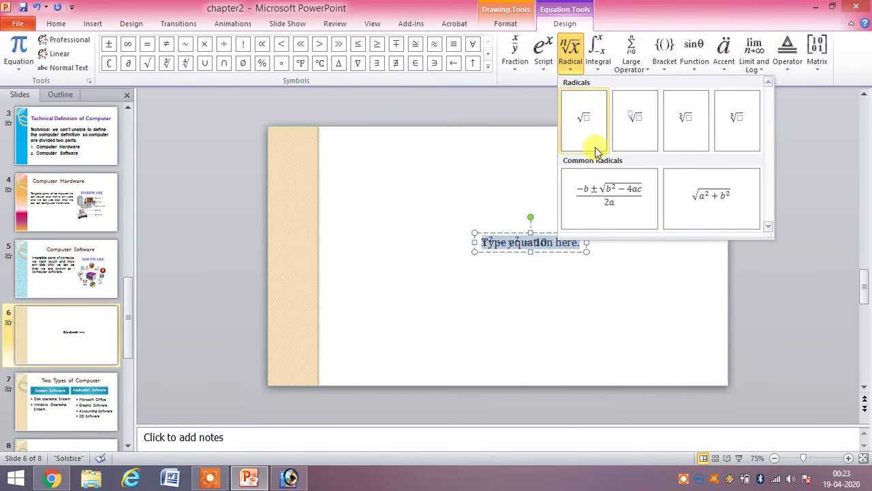
left_click(491, 222)
Select the x² − y² = 10 equation box and delete it.
left_click(611, 276)
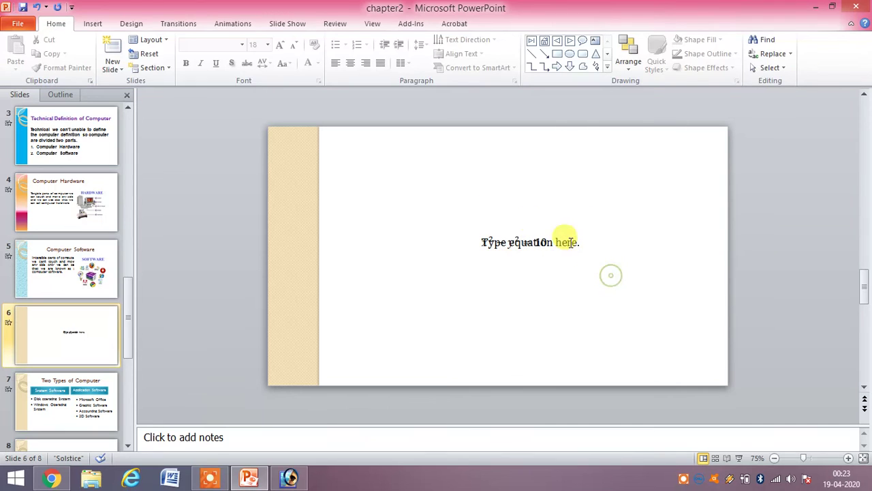
left_click(557, 247)
left_click(576, 244)
left_click(513, 240)
left_click(590, 244)
left_click(551, 243)
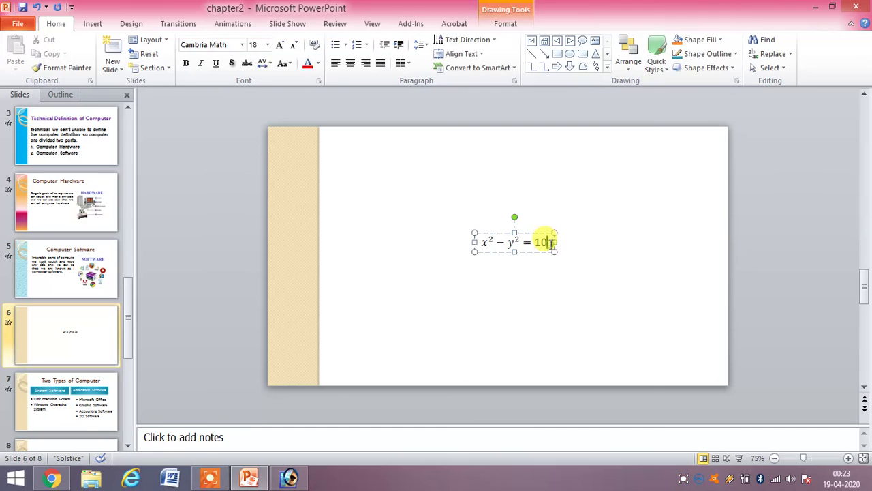
left_click(550, 233)
key("Delete")
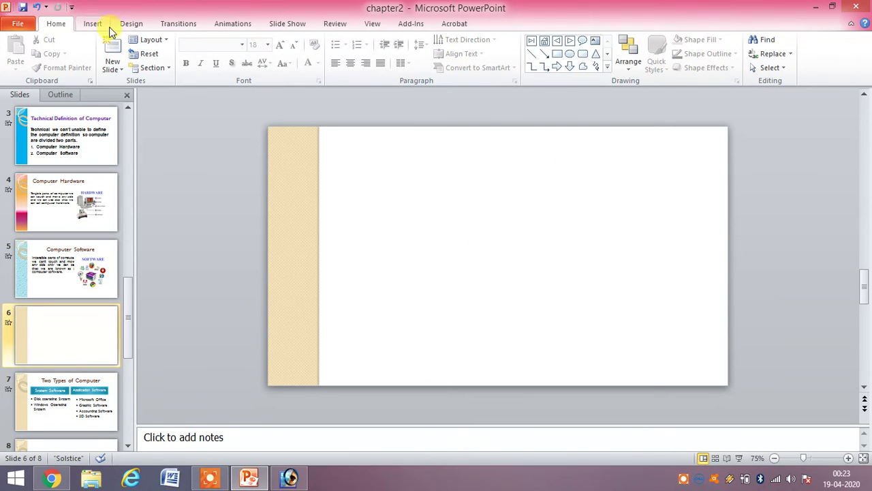
Draw a test text box, then delete slide 6 so Two Types of Computer takes its place.
left_click(96, 28)
left_click(412, 216)
left_click(334, 61)
left_click_drag(354, 157, 646, 341)
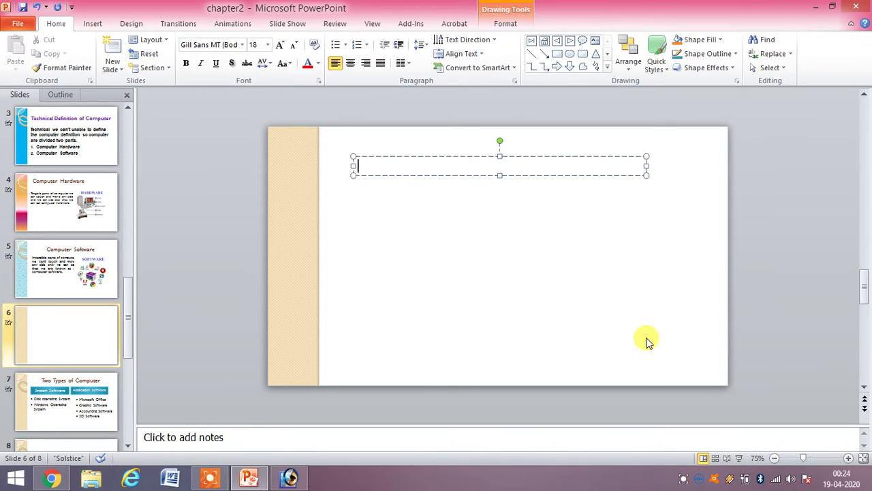
left_click(545, 289)
right_click(58, 338)
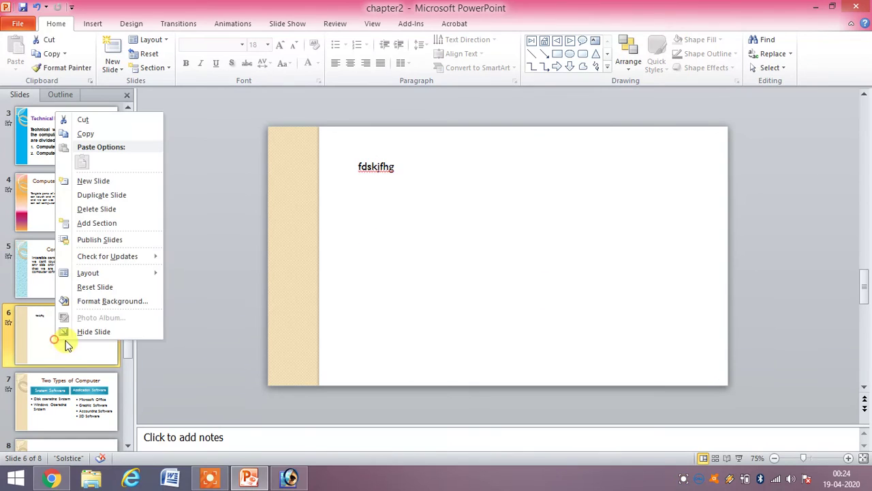
left_click(96, 208)
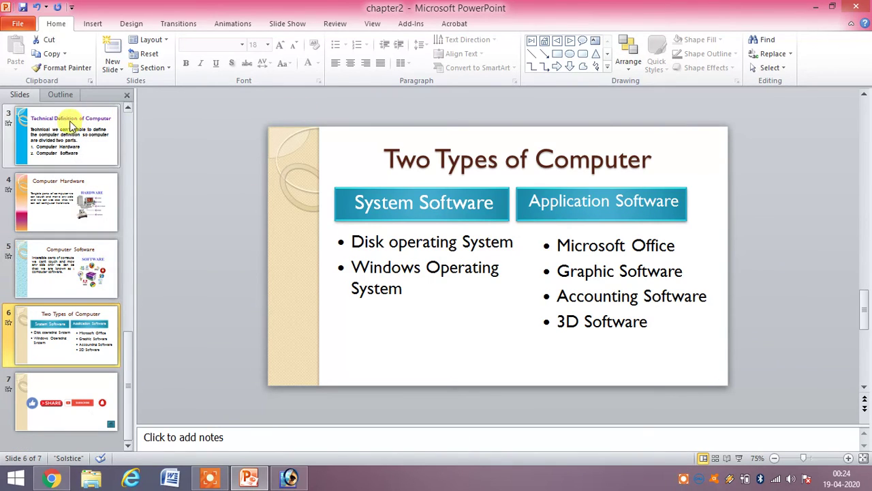
On slide 3, keep the Computer Hardware and Computer Software items numbered 1 and 2.
left_click(68, 140)
left_click(354, 303)
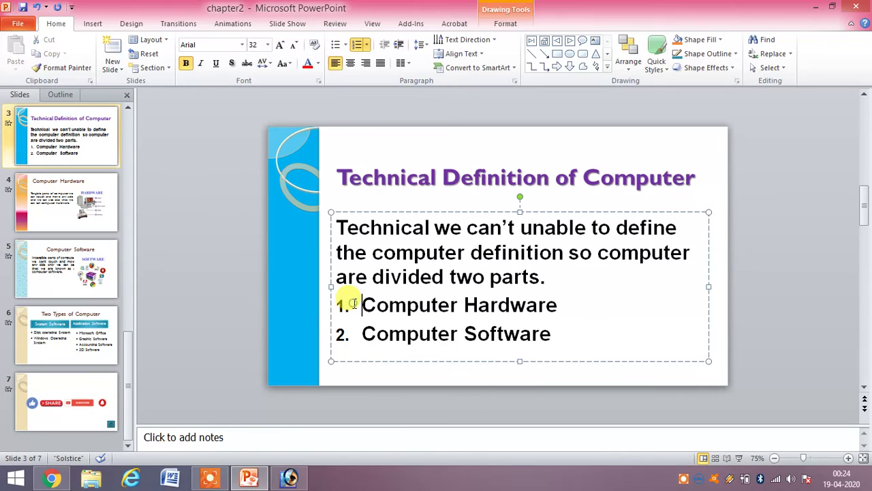
left_click_drag(347, 300, 573, 334)
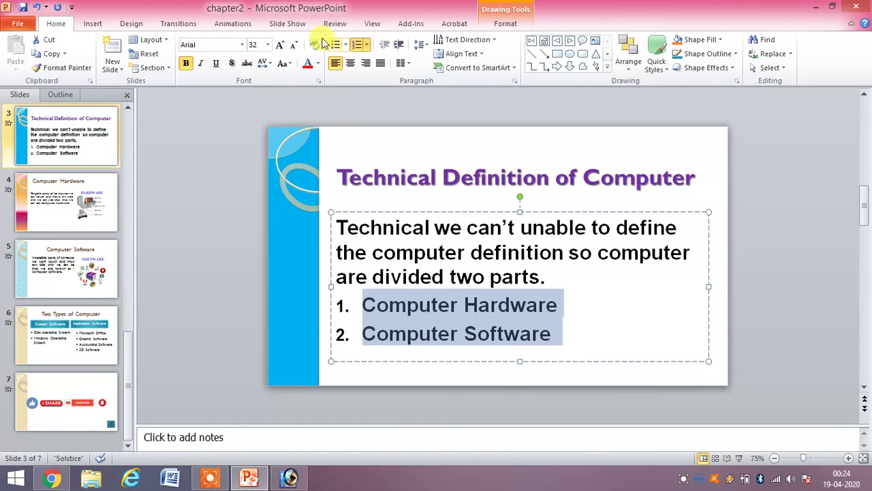
left_click(356, 46)
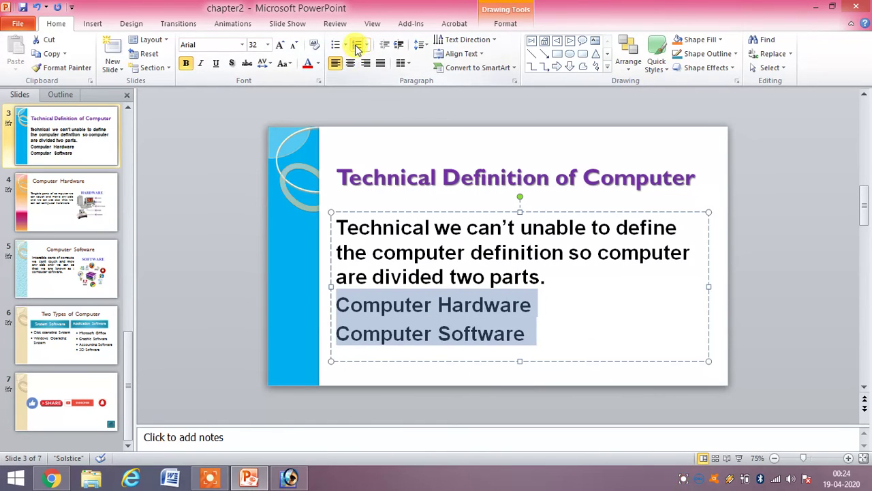
left_click(357, 46)
Insert the Wingdings pointing-hand symbol before the word "Technical".
left_click(337, 227)
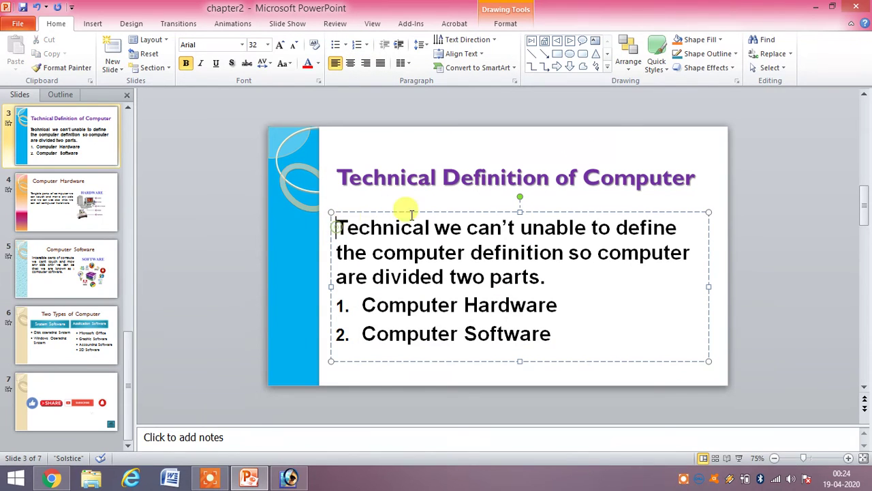
left_click(93, 24)
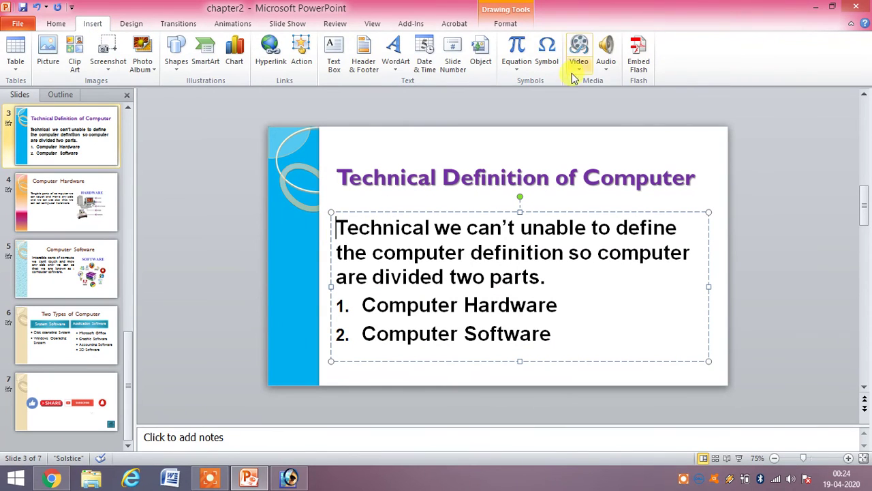
left_click(546, 62)
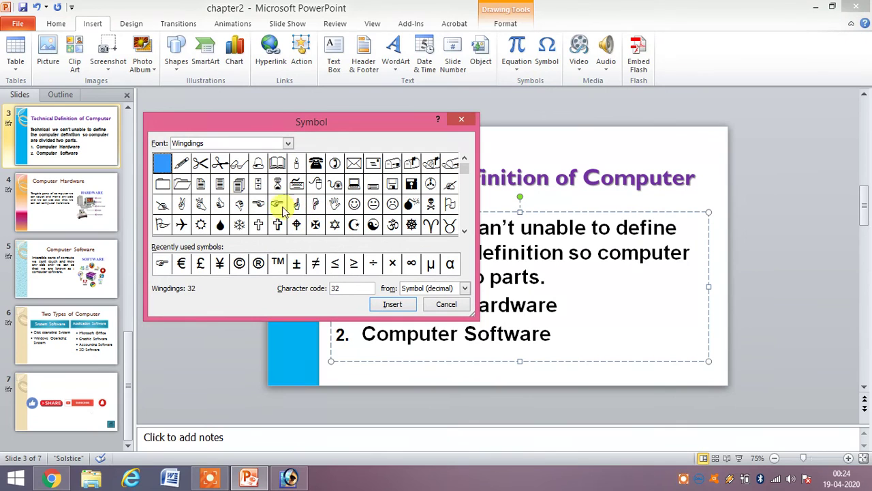
left_click(391, 304)
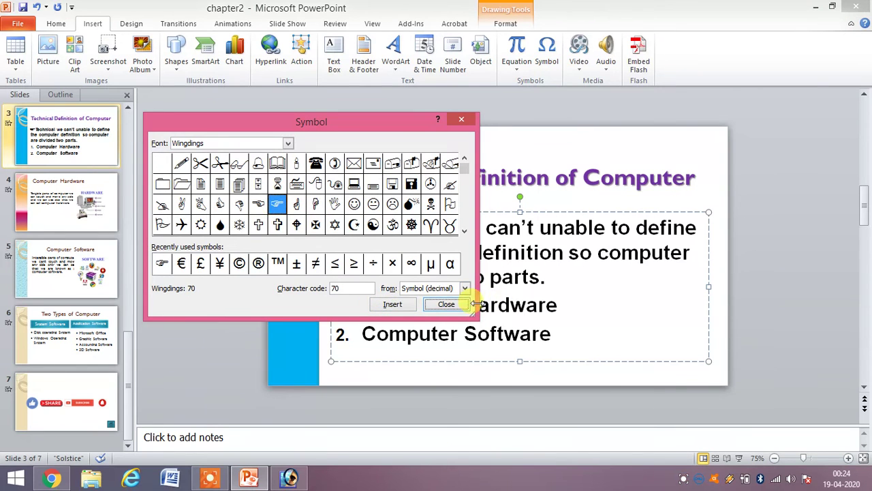
left_click(449, 304)
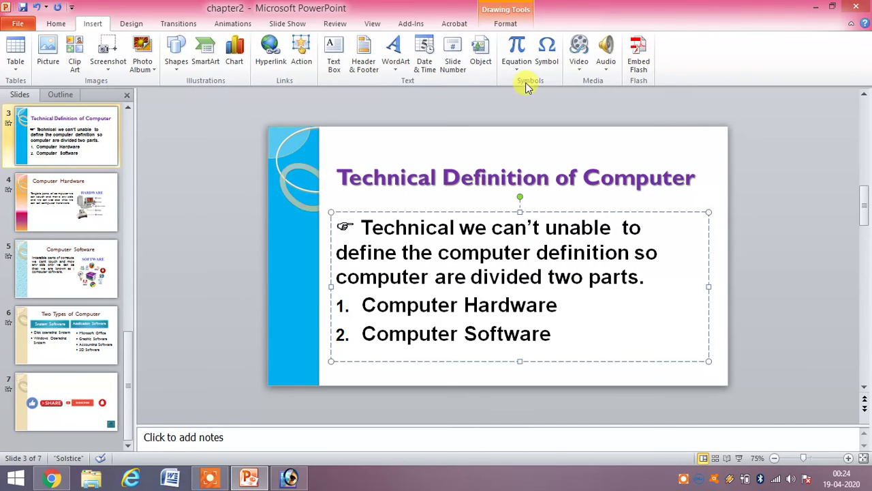
Insert the Wingdings ❖ symbol (code 118) after "unable", then go to the Computer Hardware slide.
left_click(546, 50)
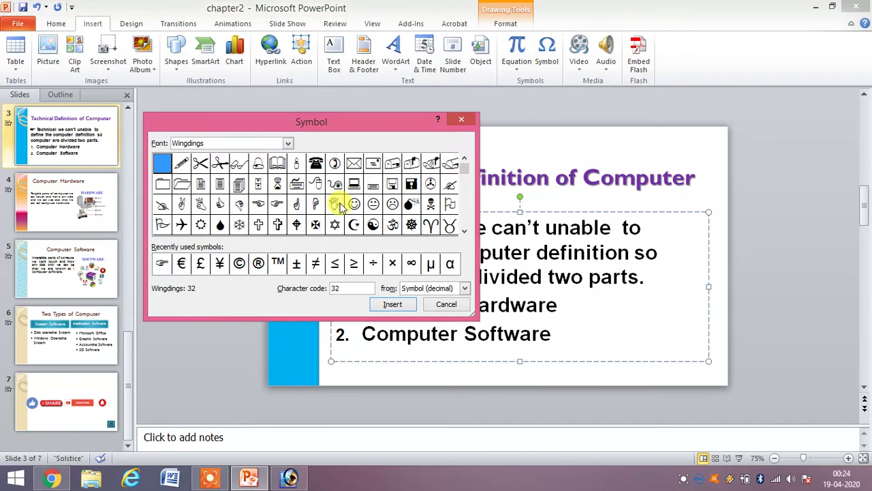
left_click(287, 144)
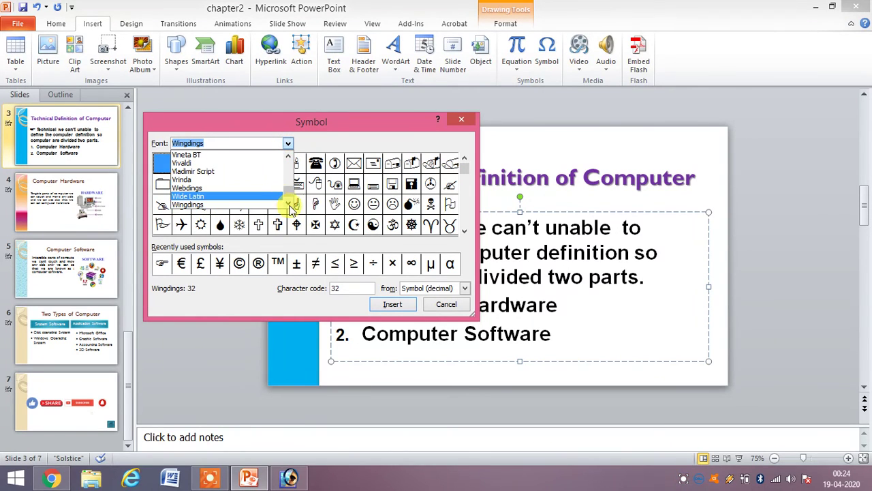
left_click_drag(289, 200, 290, 202)
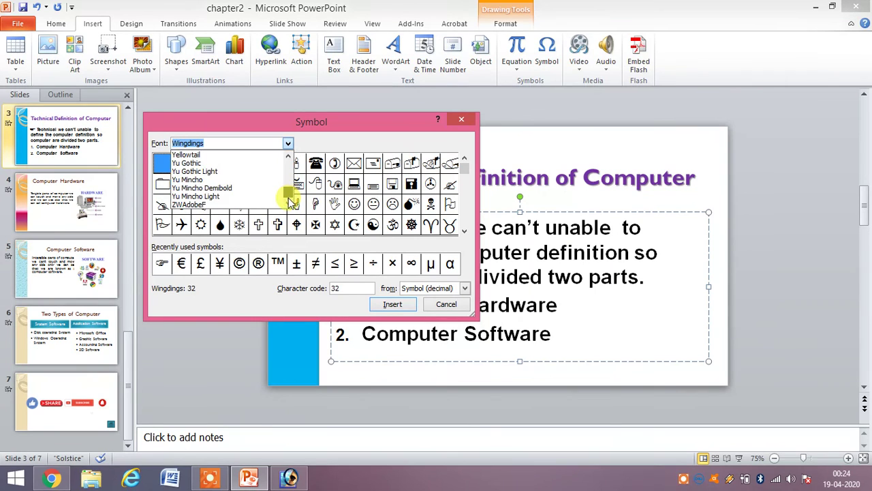
left_click(408, 128)
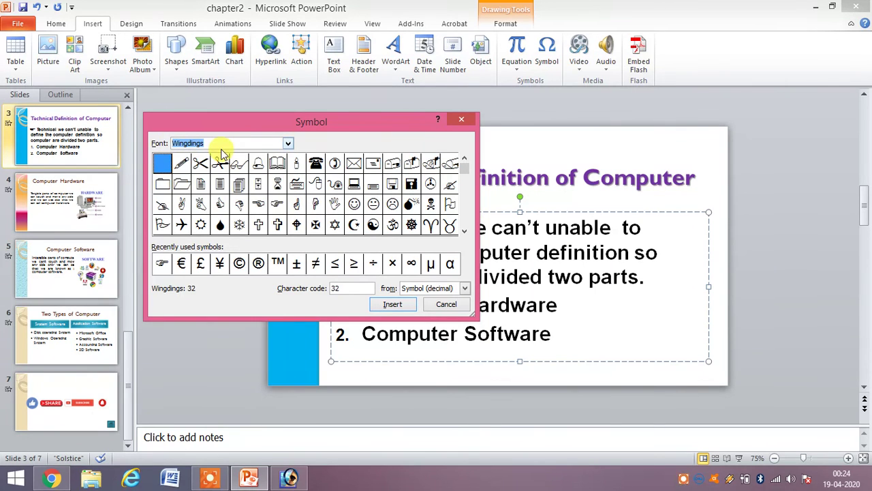
type("w")
key("Down")
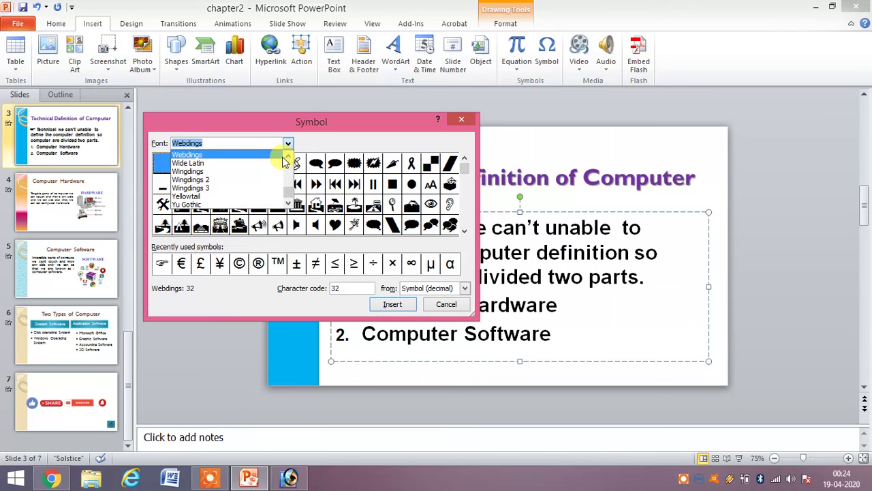
left_click(197, 174)
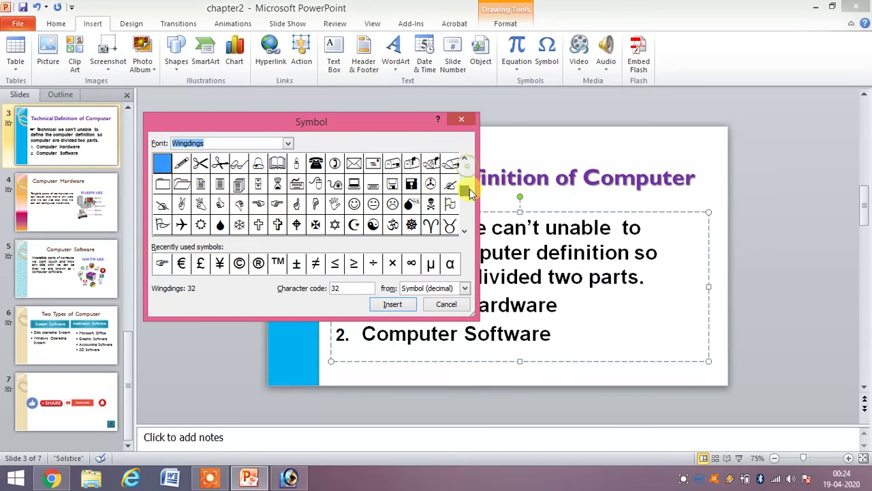
scroll(464, 178, "down", 2)
left_click(278, 184)
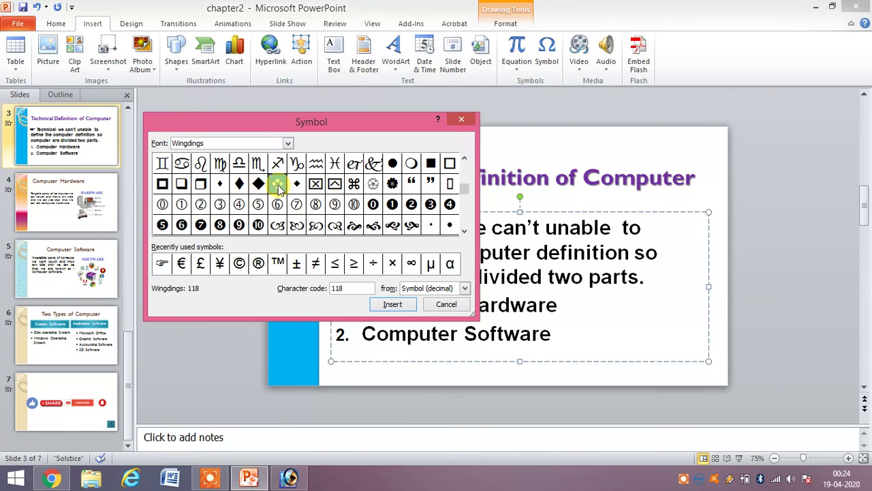
left_click(391, 306)
left_click(448, 304)
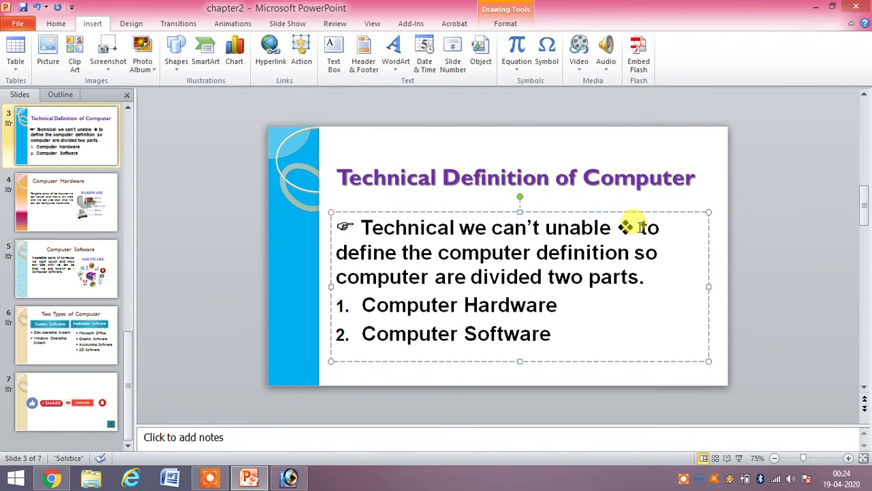
left_click(729, 204)
left_click(58, 230)
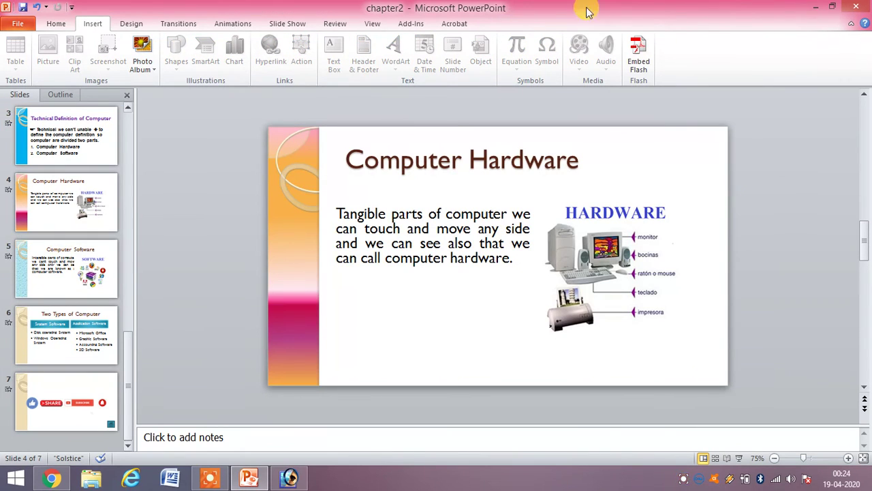
Add a new Blank-layout slide after Computer Hardware.
left_click(55, 24)
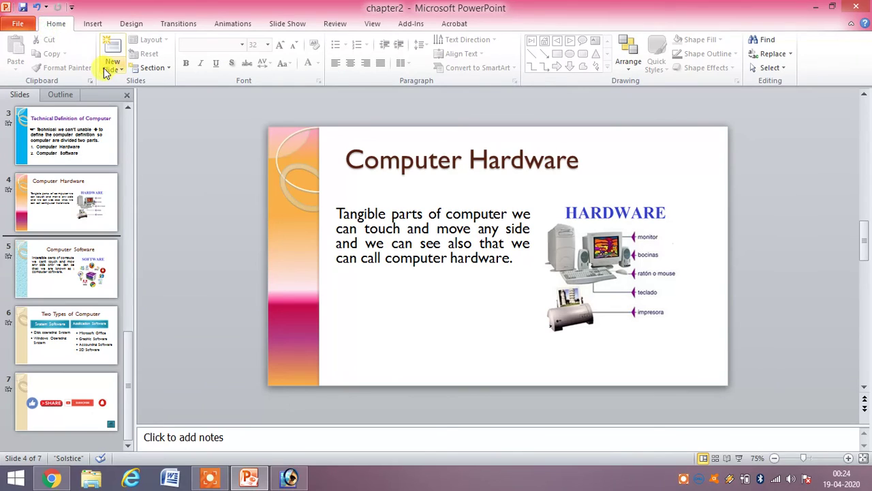
left_click(115, 74)
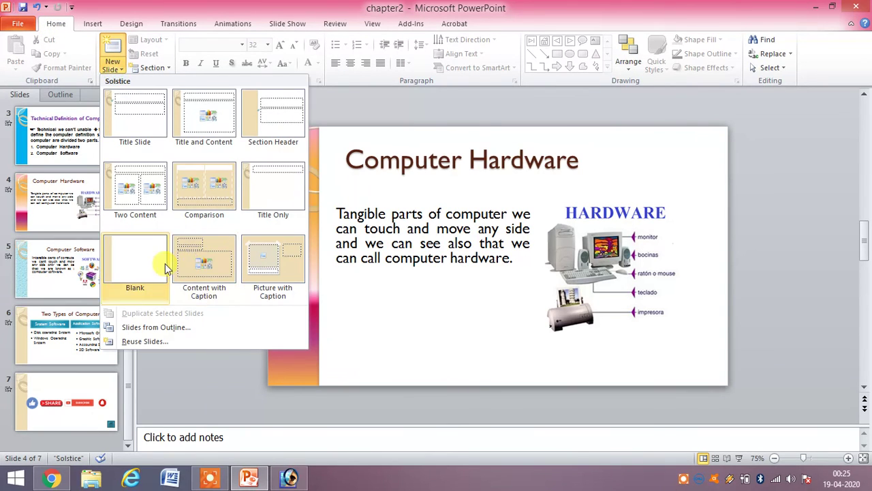
left_click(147, 269)
left_click(552, 245)
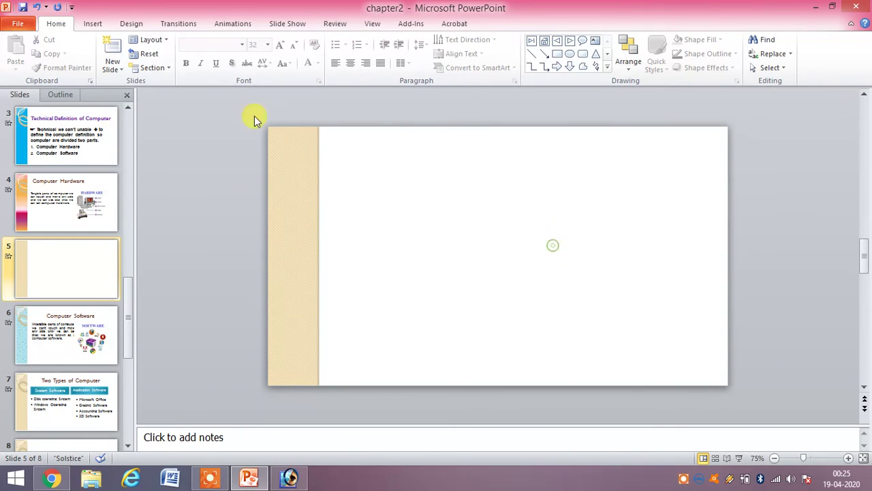
Start inserting the FD MATURITY CALCULATOR video from the Desktop, then cancel it.
left_click(93, 23)
left_click(578, 49)
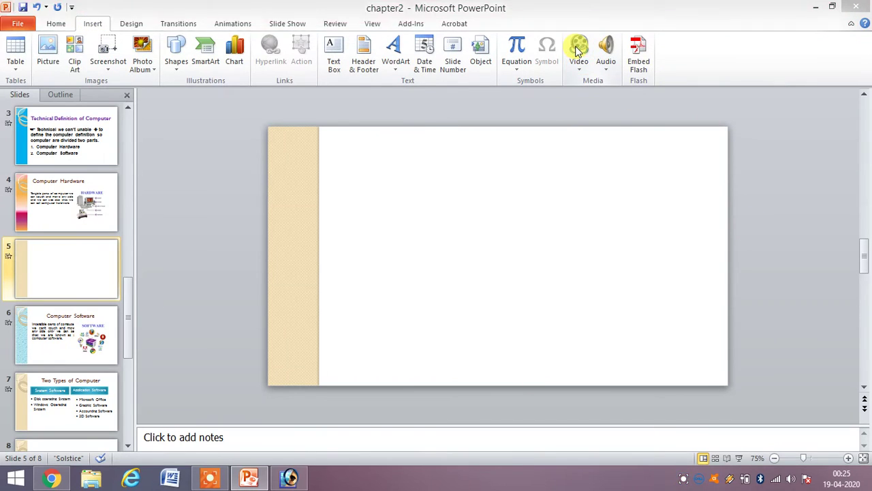
left_click(53, 112)
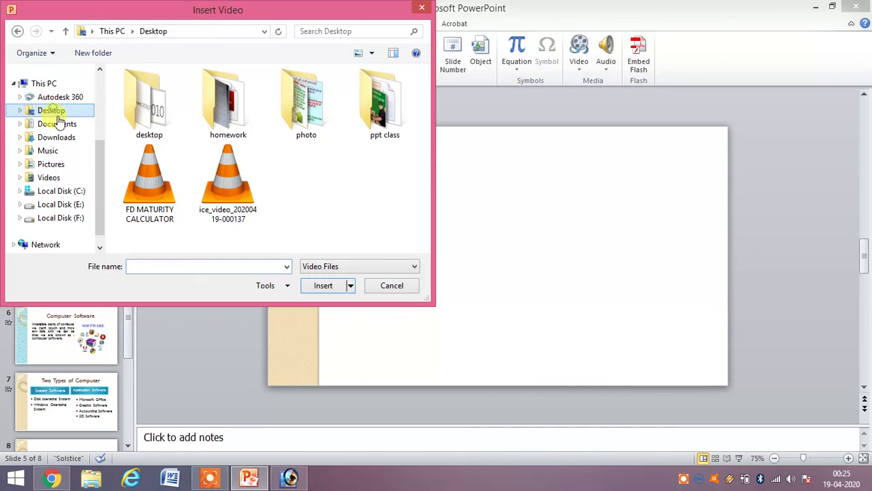
left_click(132, 180)
left_click(324, 286)
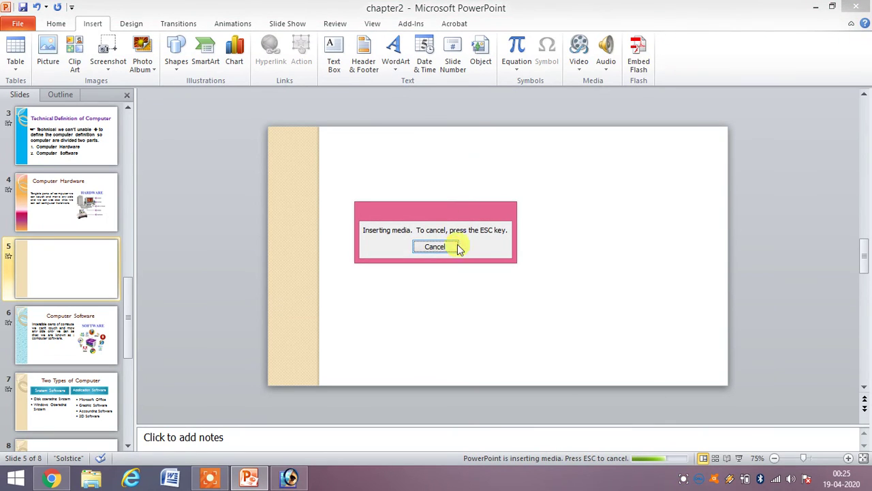
left_click(436, 247)
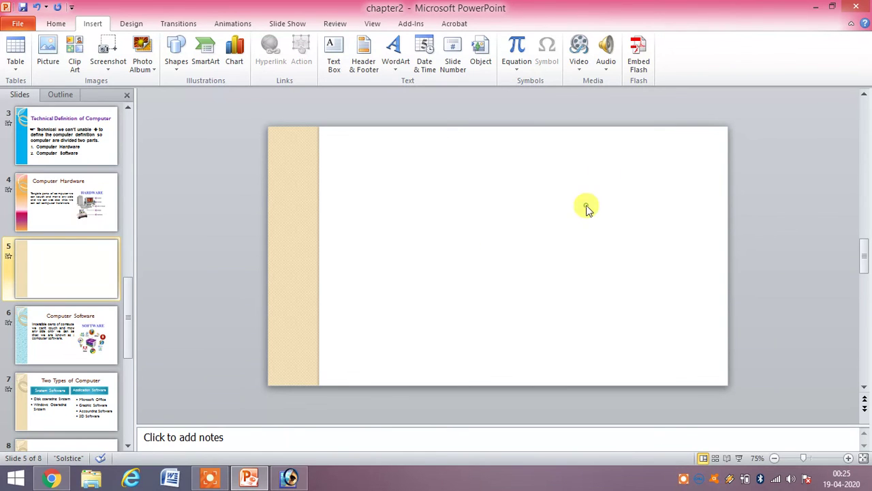
Insert the Loan EMI Calculator video from the ppt class folder, play it in Slide Show, then delete it.
left_click(579, 49)
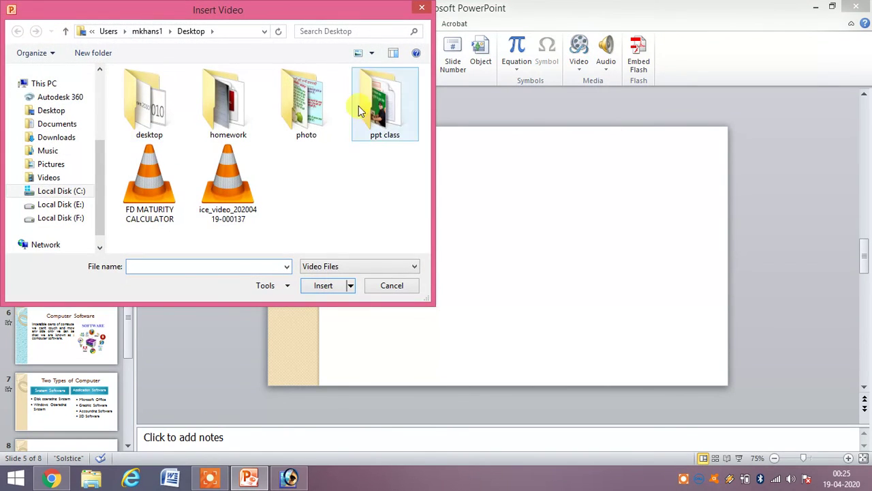
double_click(387, 120)
left_click(385, 194)
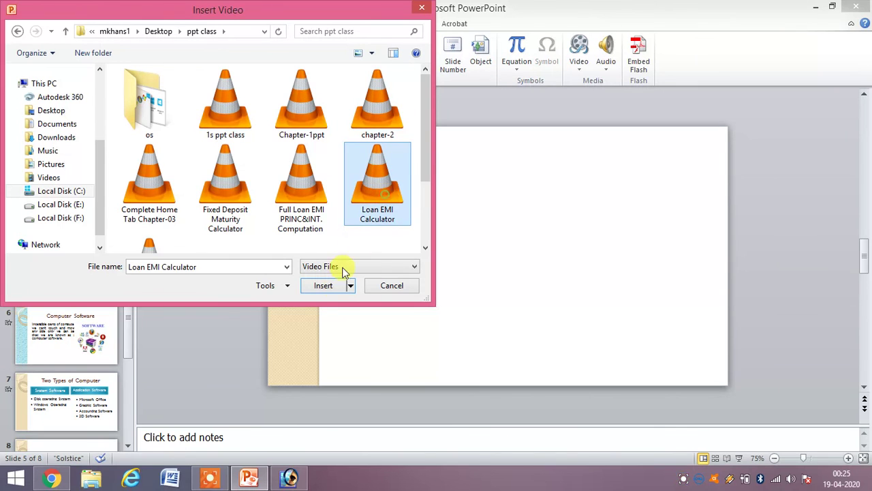
left_click(320, 287)
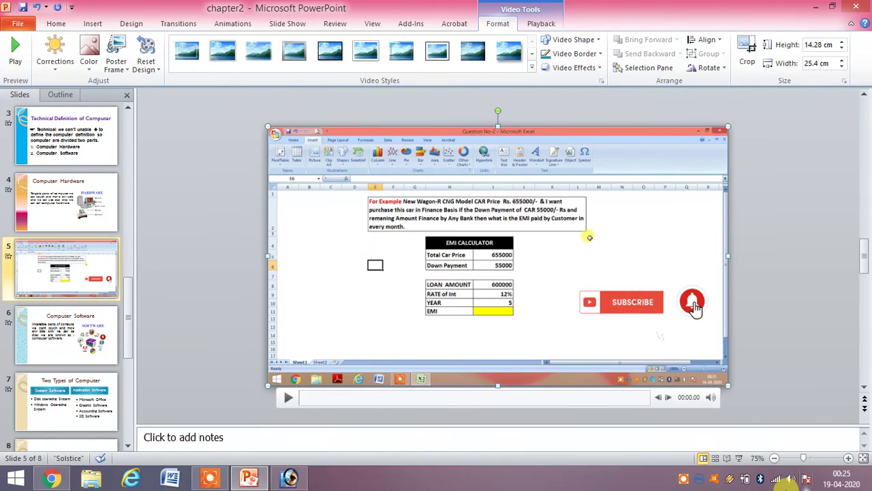
left_click(742, 456)
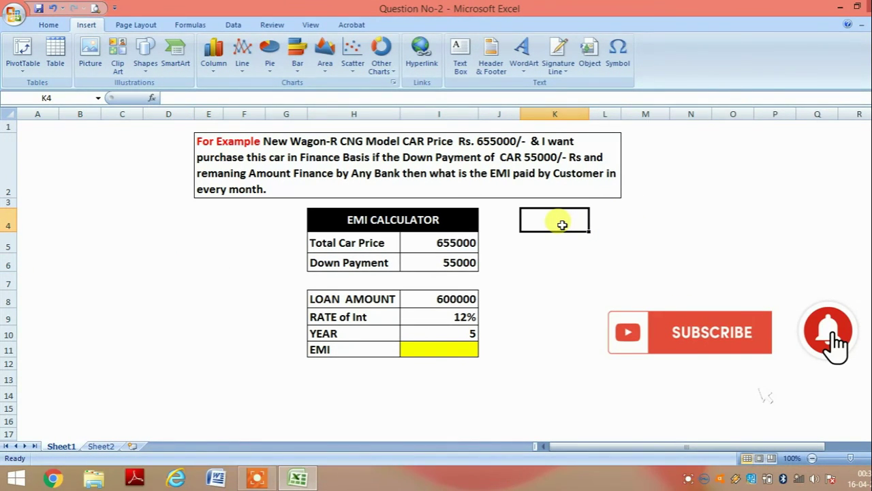
key("Escape")
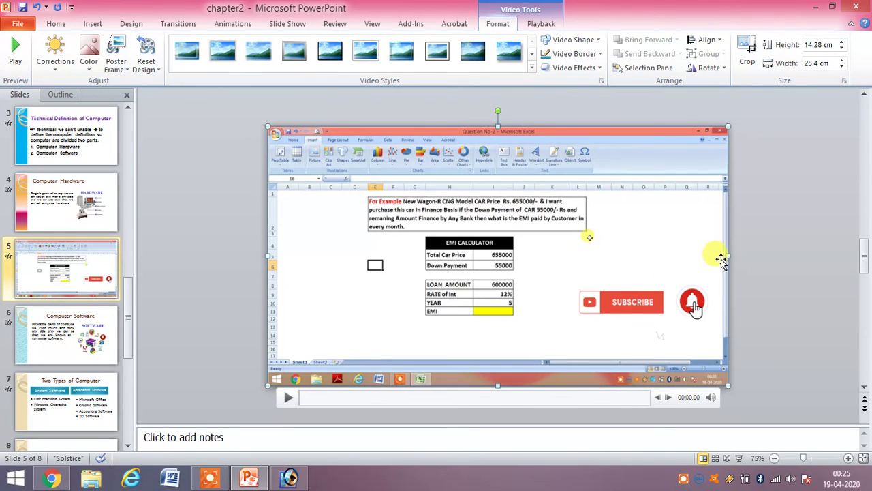
key("Delete")
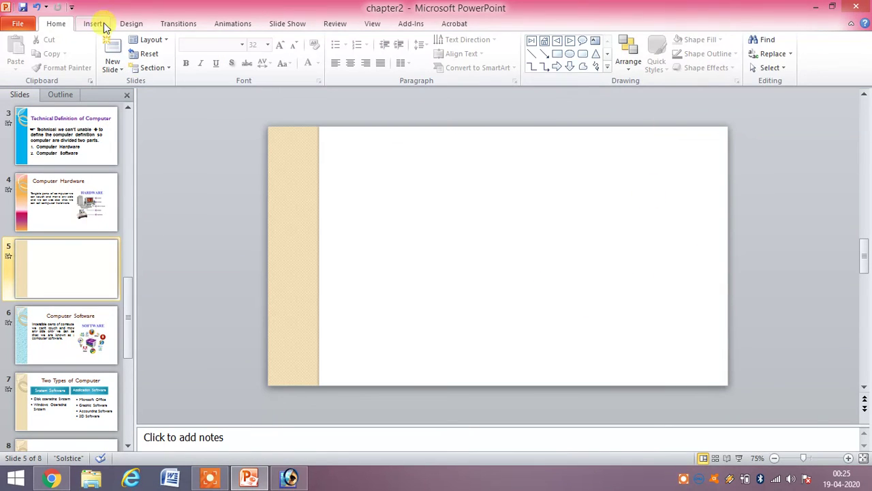
left_click(102, 25)
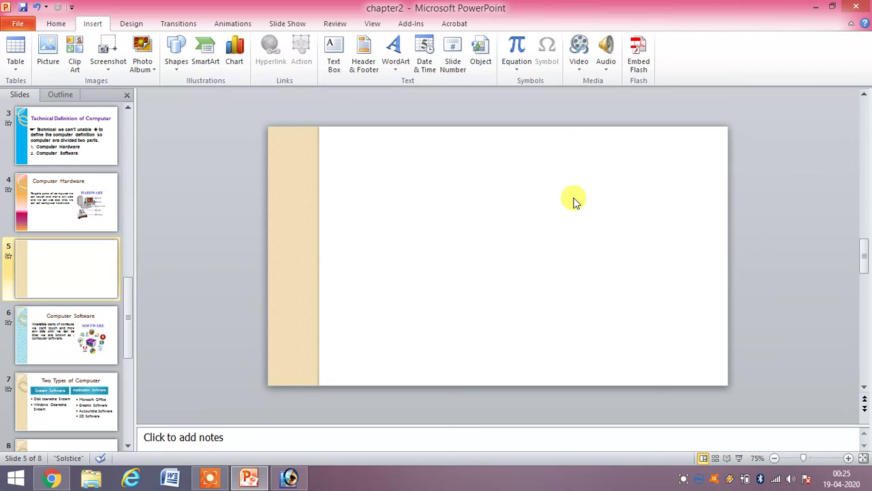
left_click(55, 25)
left_click(89, 23)
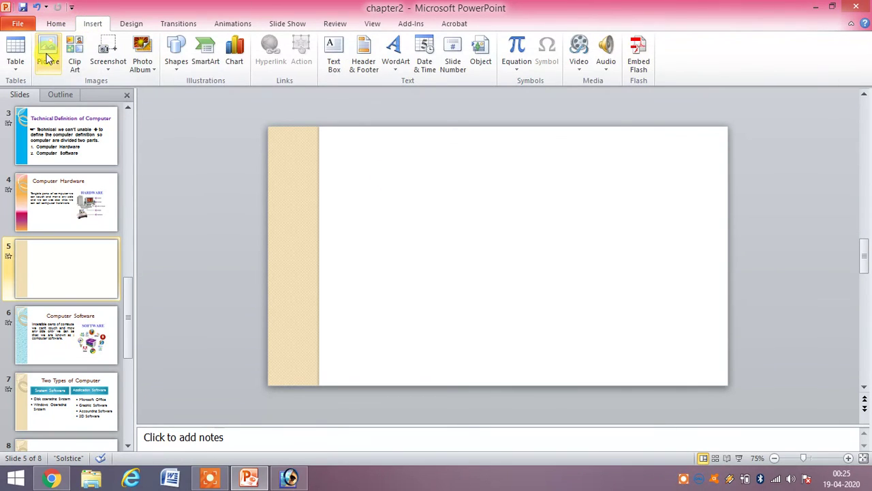